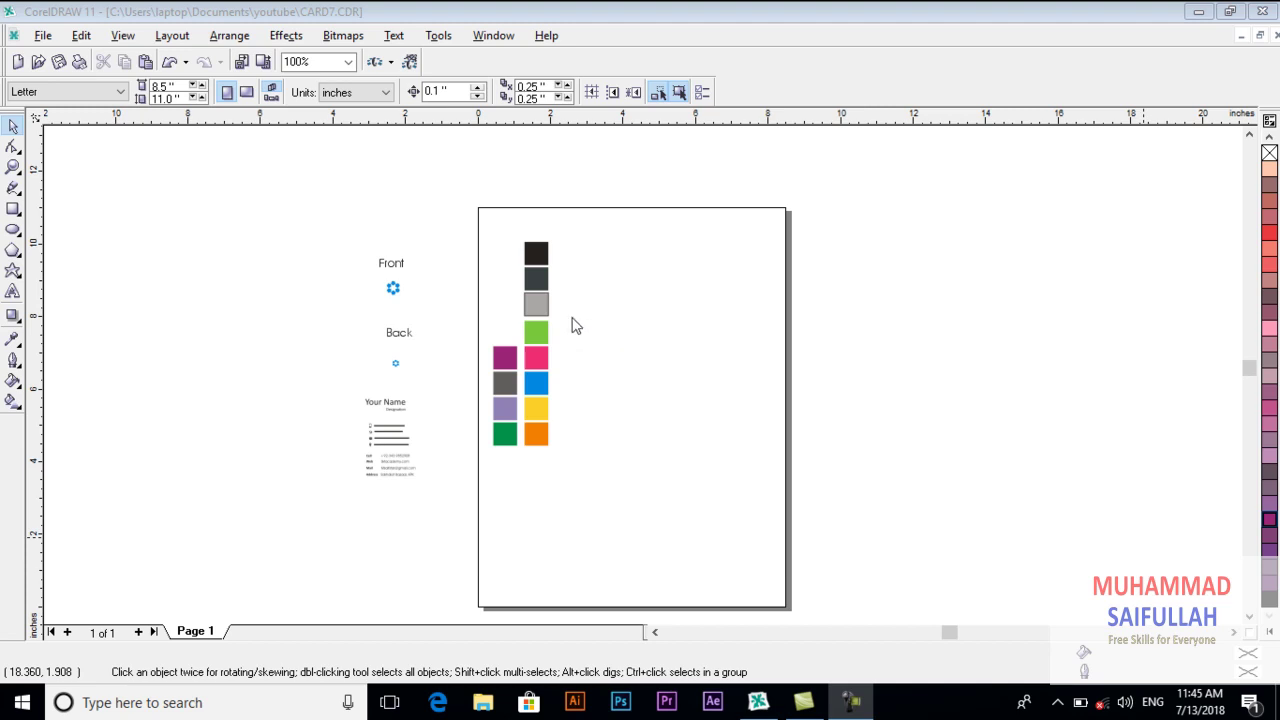
# Draw a rectangle on the page beside the colour swatches and set its size to 3.2 by 2 inches.
pyautogui.press('F6')
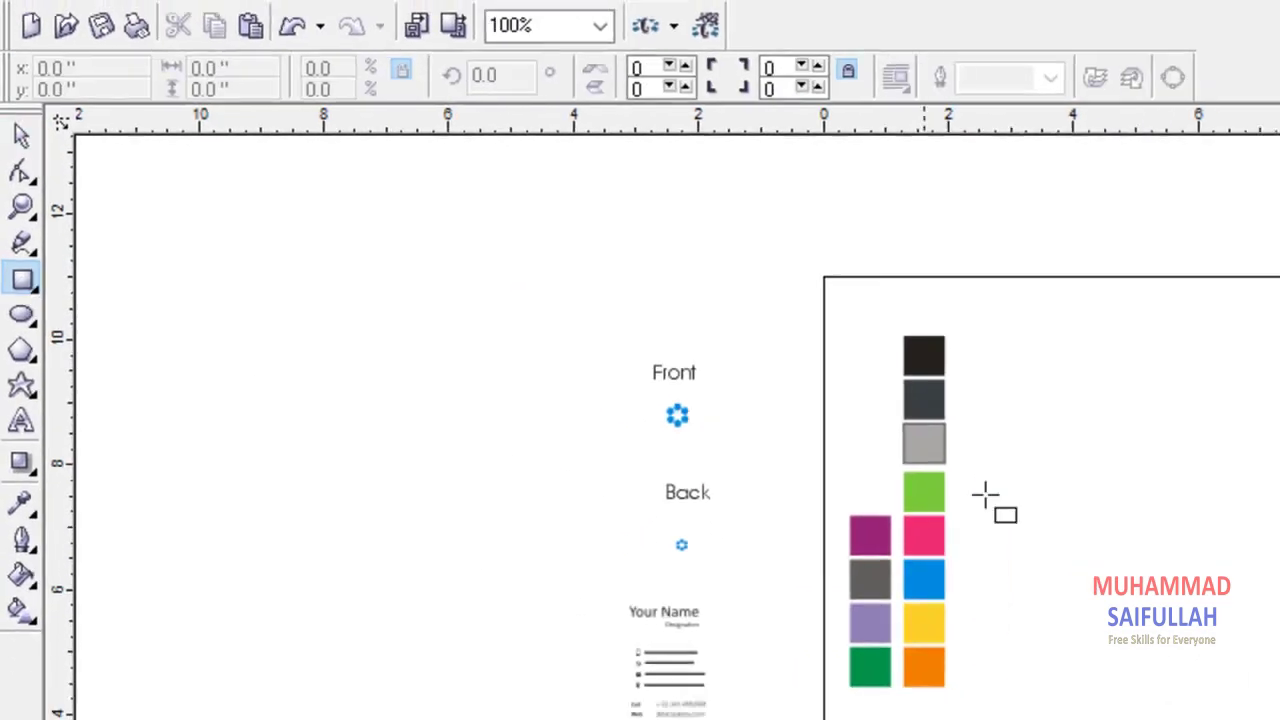
pyautogui.moveTo(1004, 443); pyautogui.dragTo(1272, 610)
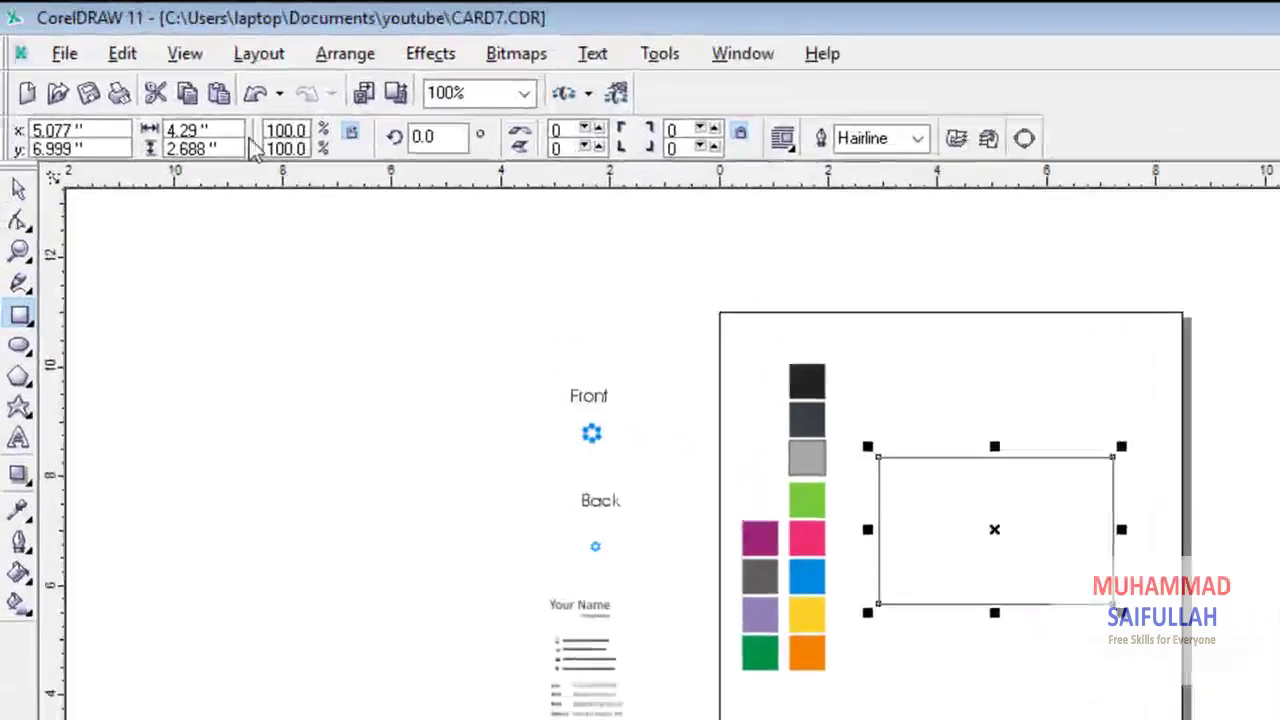
pyautogui.click(200, 131)
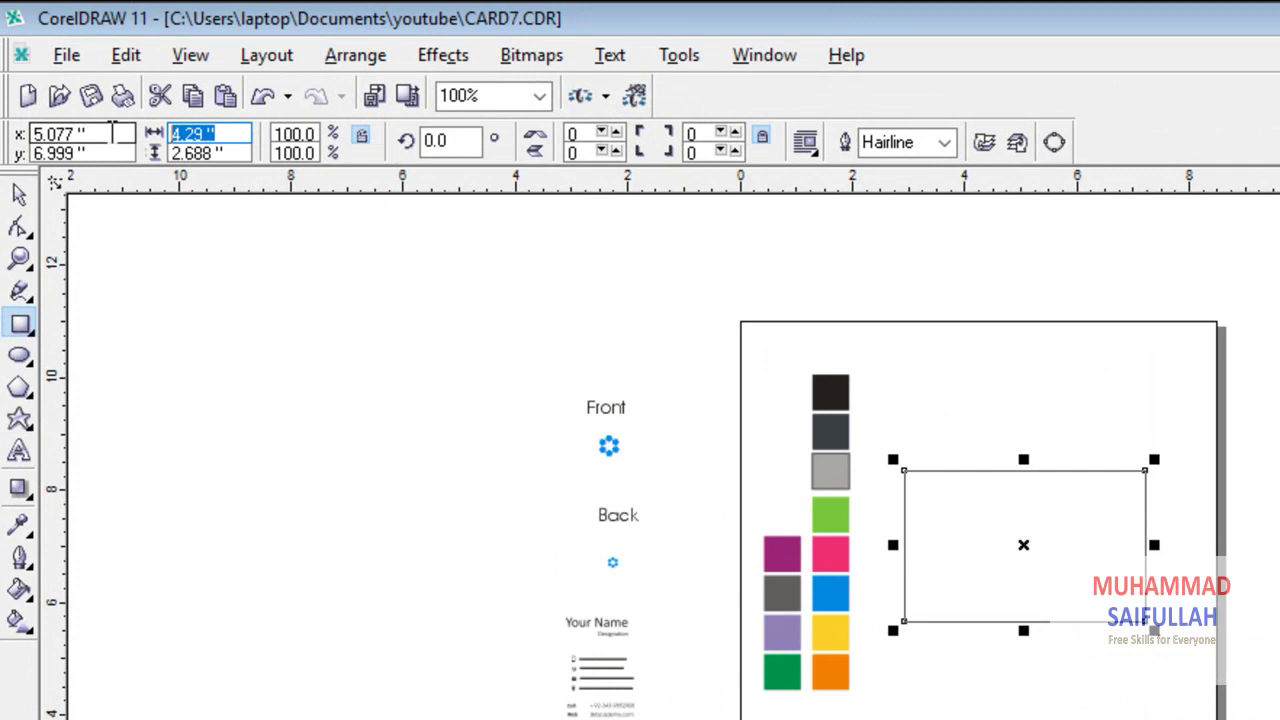
pyautogui.write('3.2')
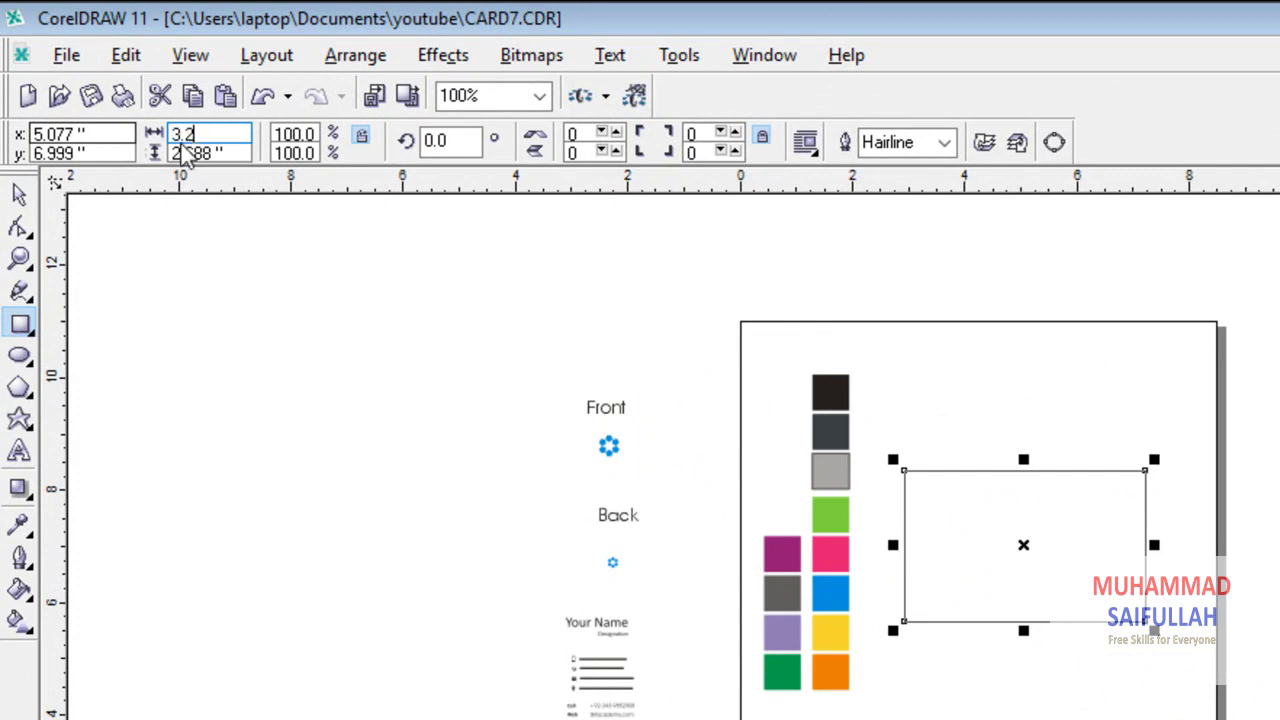
pyautogui.press('Tab')
pyautogui.write('2')
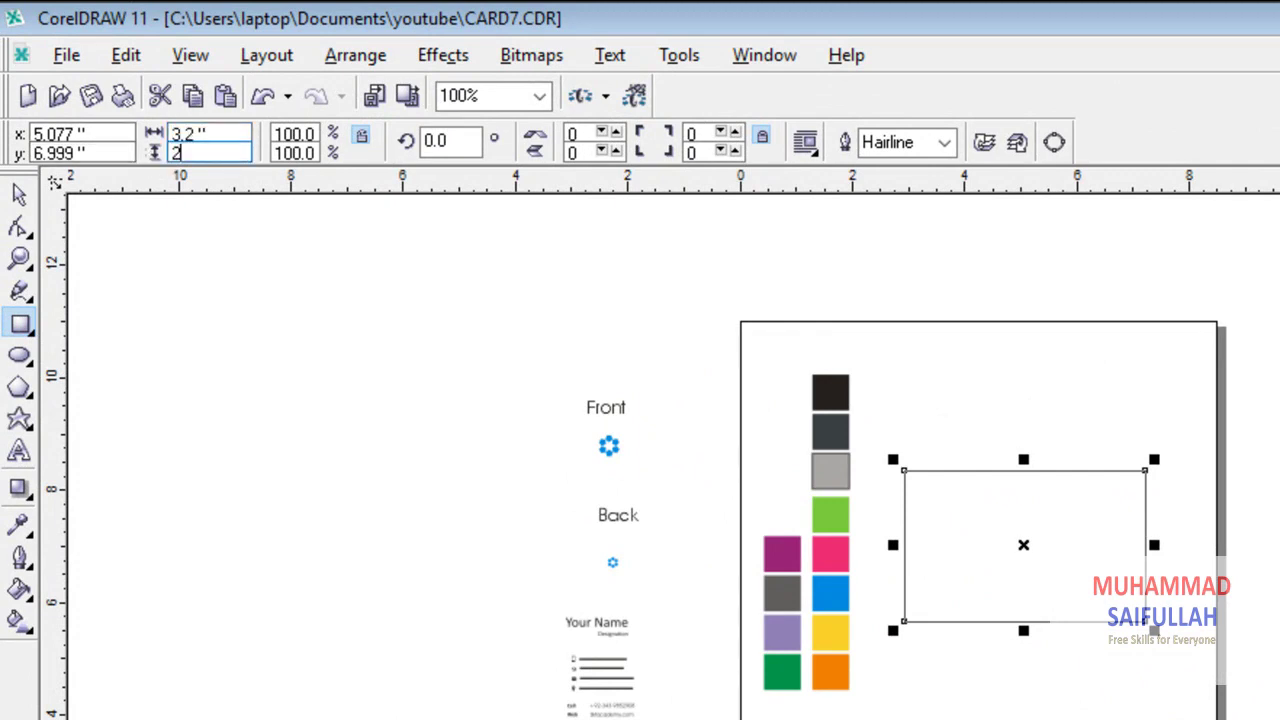
pyautogui.press('Return')
pyautogui.click(20, 197)
pyautogui.click(277, 351)
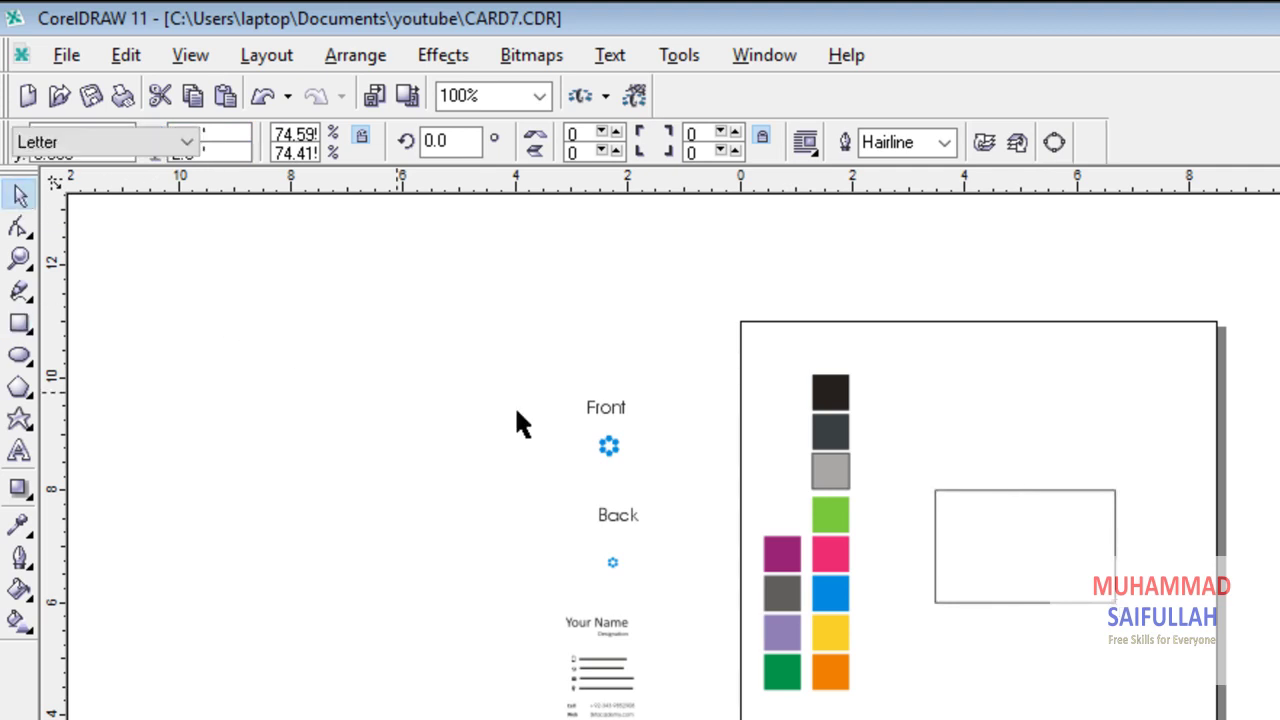
# Fill the card rectangle with the black sampled from the topmost colour swatch.
pyautogui.scroll(1, 998, 462)
pyautogui.click(997, 532)
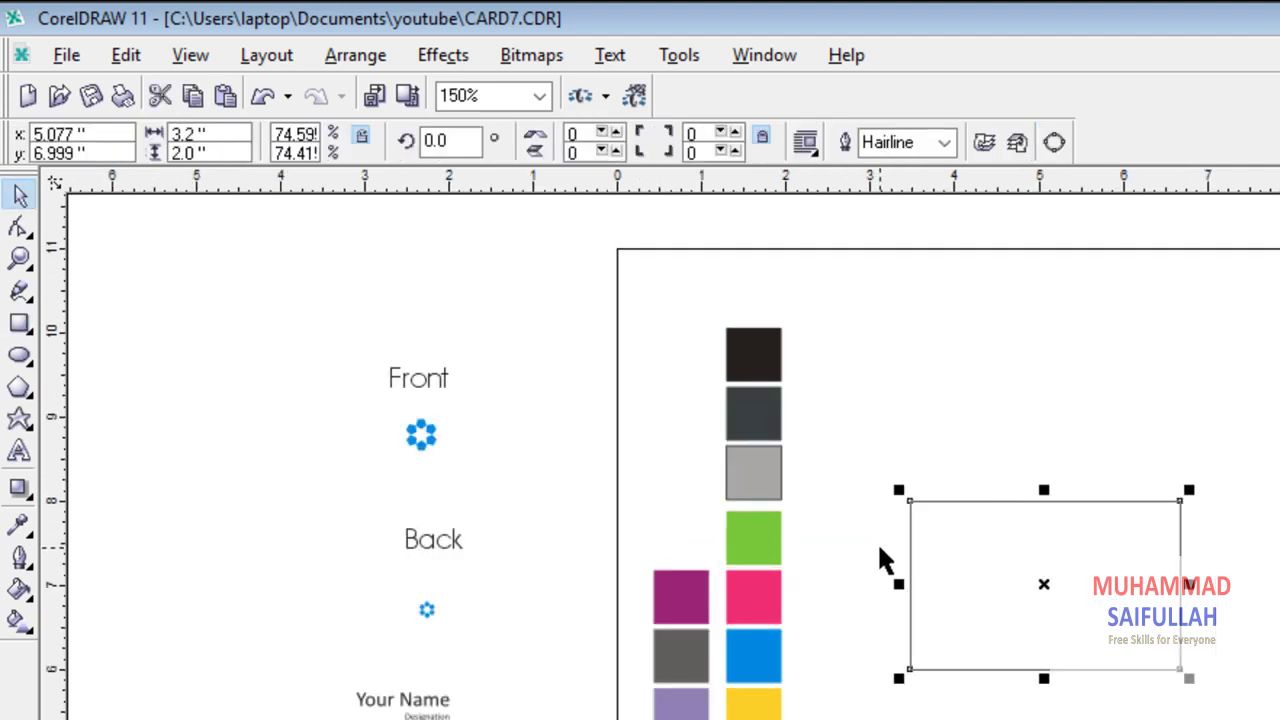
pyautogui.click(20, 523)
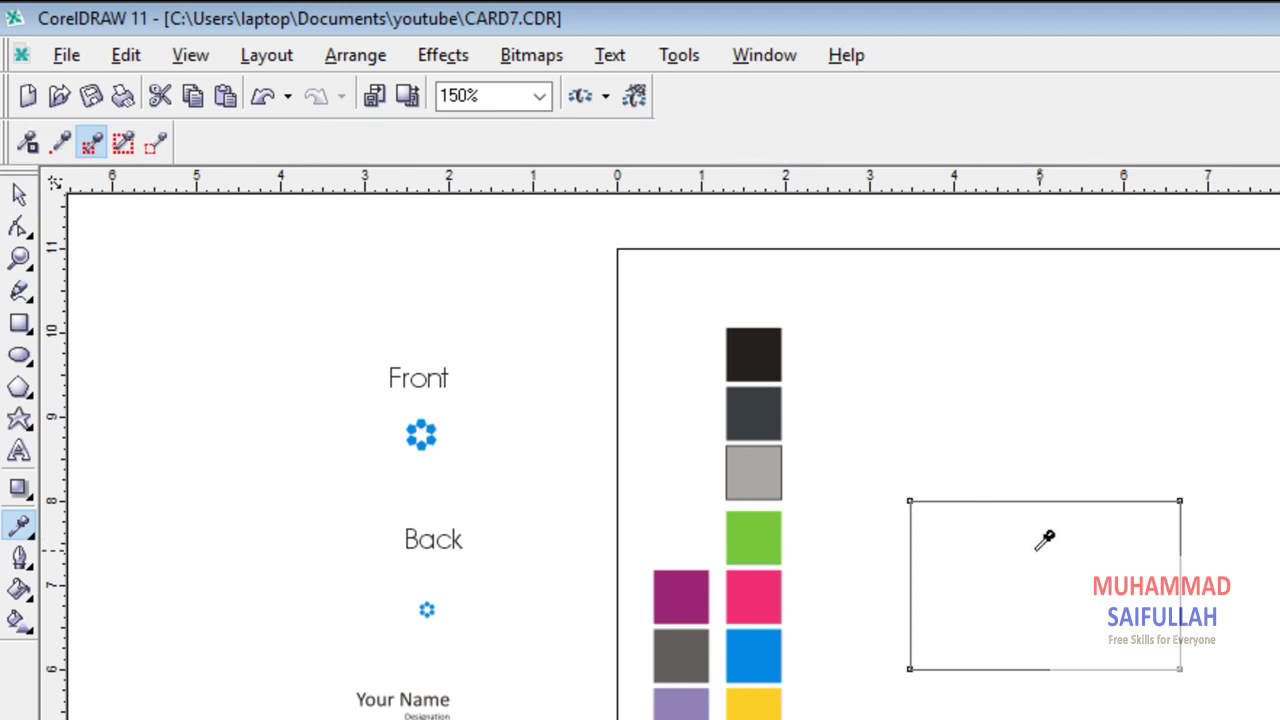
pyautogui.click(988, 550)
pyautogui.click(20, 197)
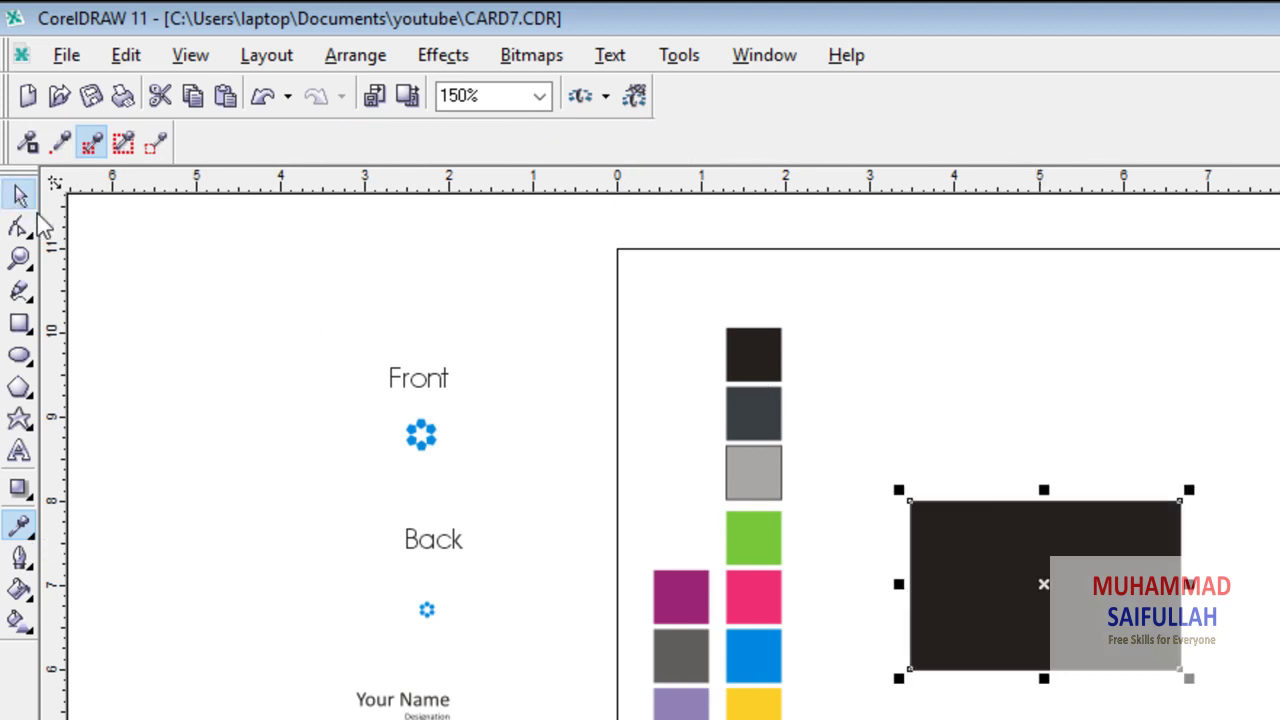
pyautogui.press('Escape')
# Duplicate the black rectangle in place by copy and paste, and narrow the copy from its right side to about 1.82 inches wide.
pyautogui.scroll(2, 1049, 664)
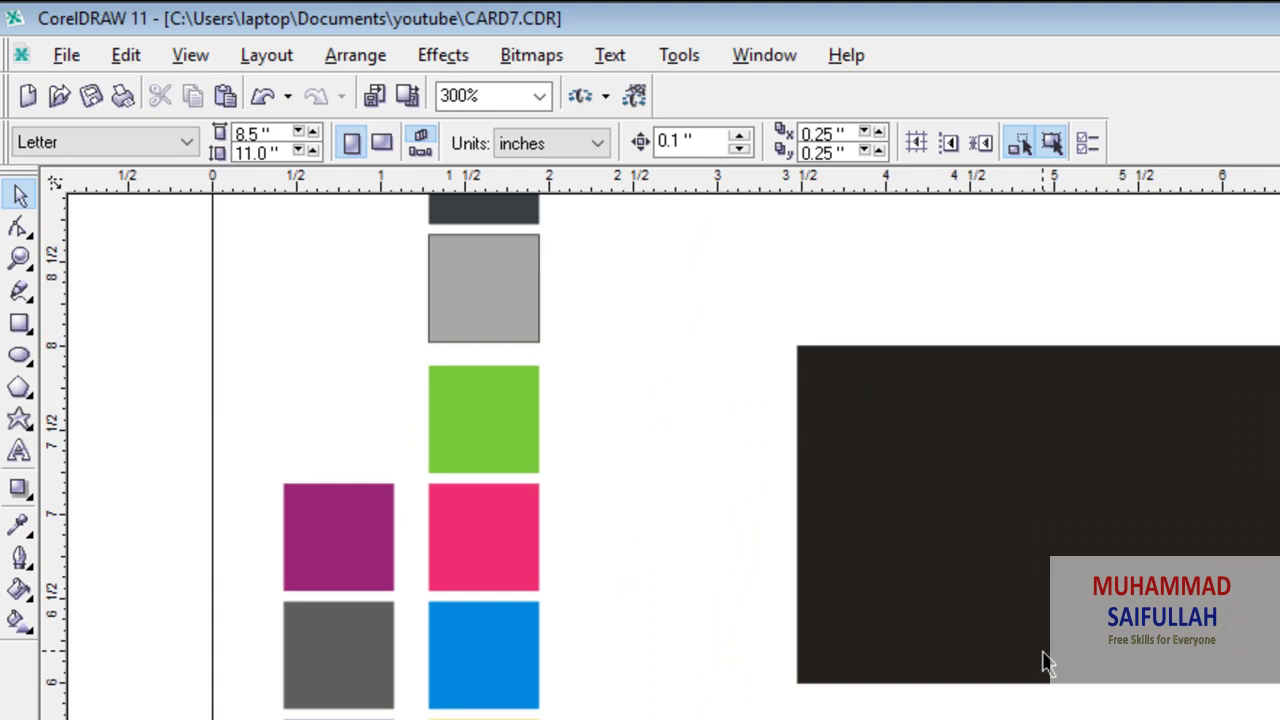
pyautogui.click(1033, 530)
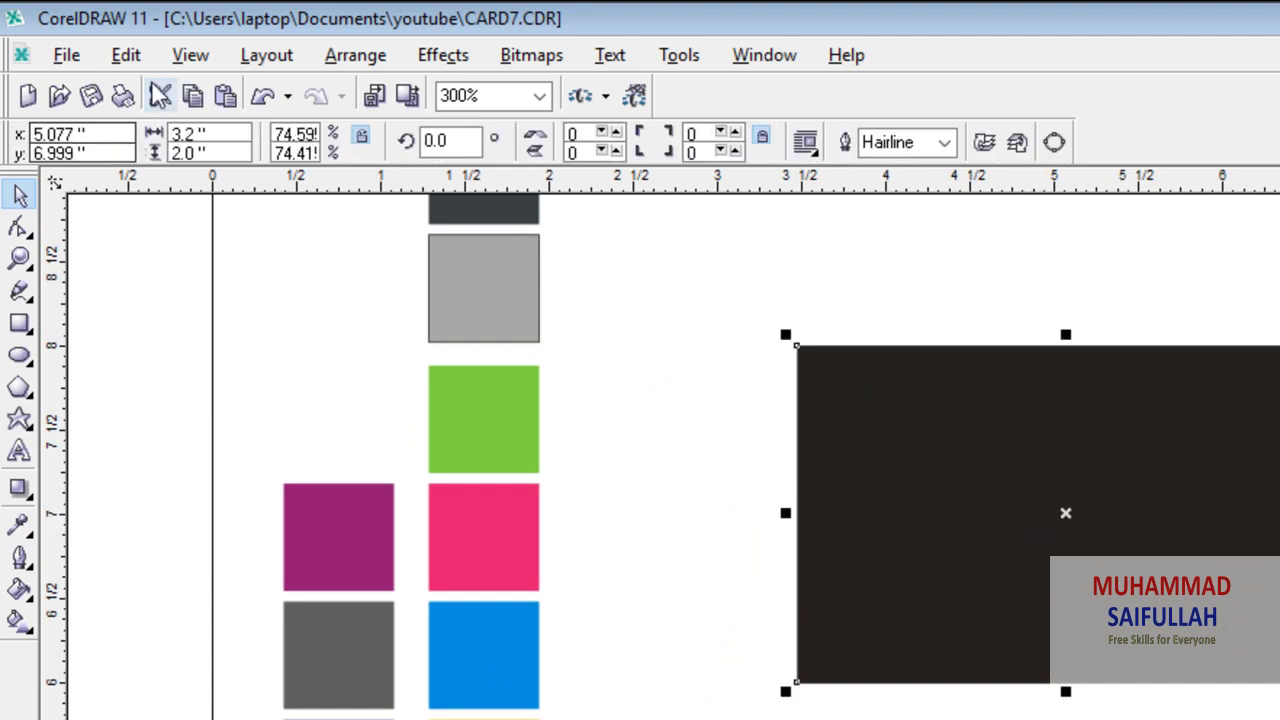
pyautogui.click(126, 55)
pyautogui.click(182, 208)
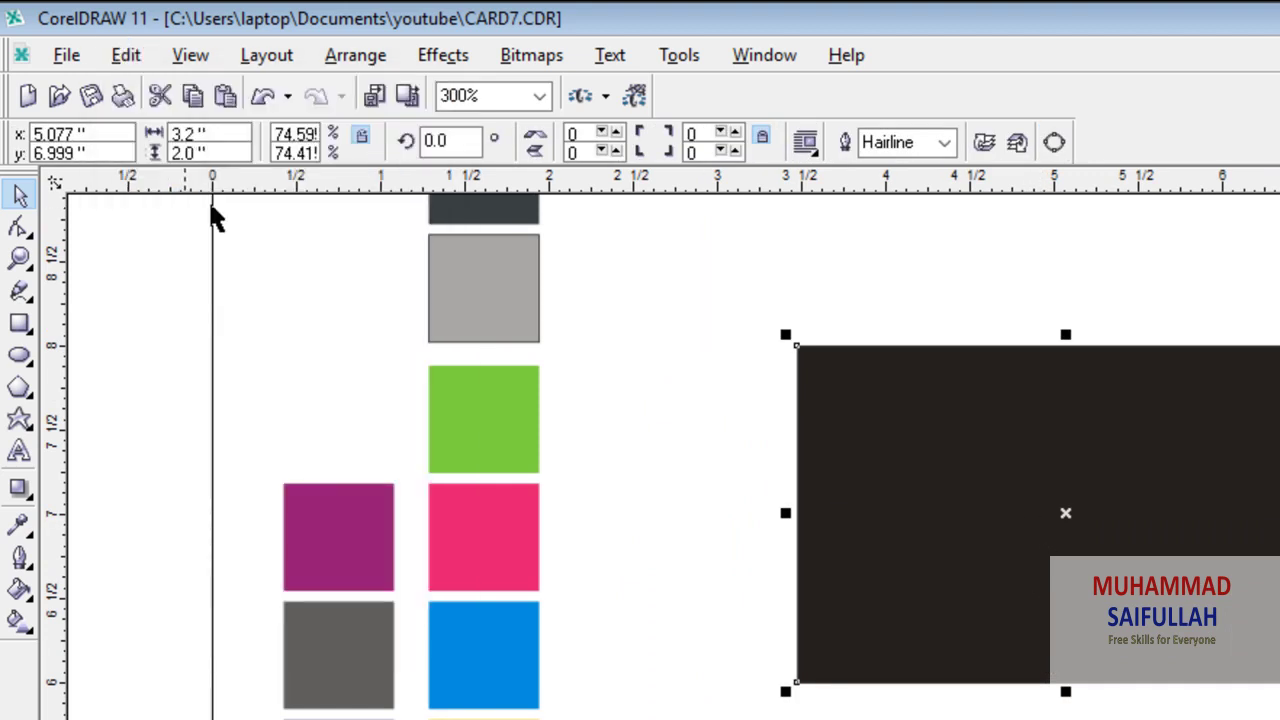
pyautogui.click(123, 62)
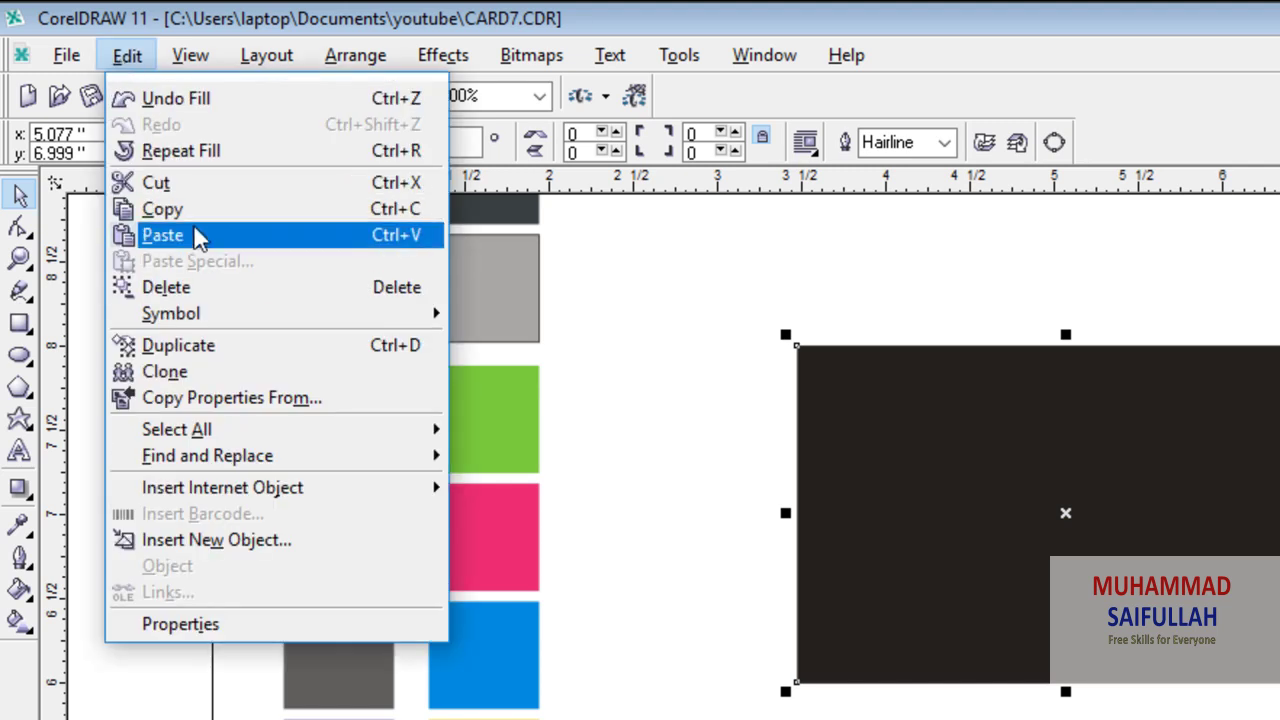
pyautogui.click(193, 230)
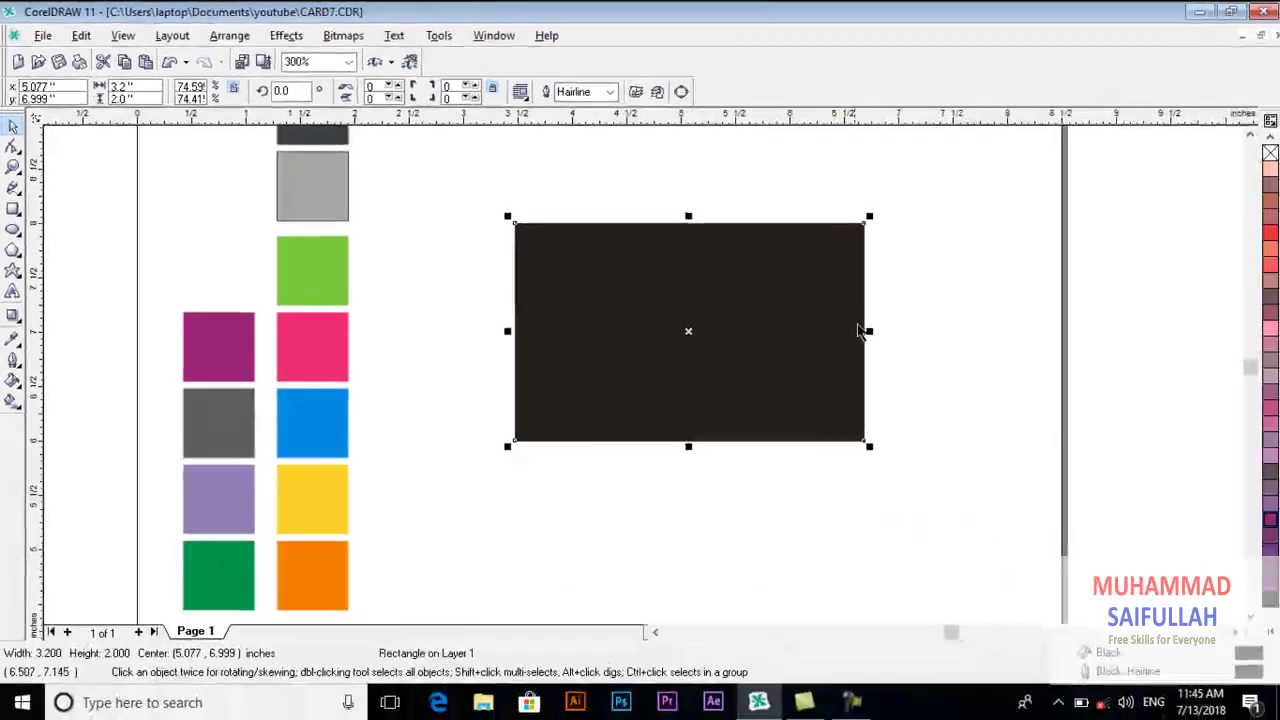
pyautogui.moveTo(868, 332); pyautogui.dragTo(717, 330)
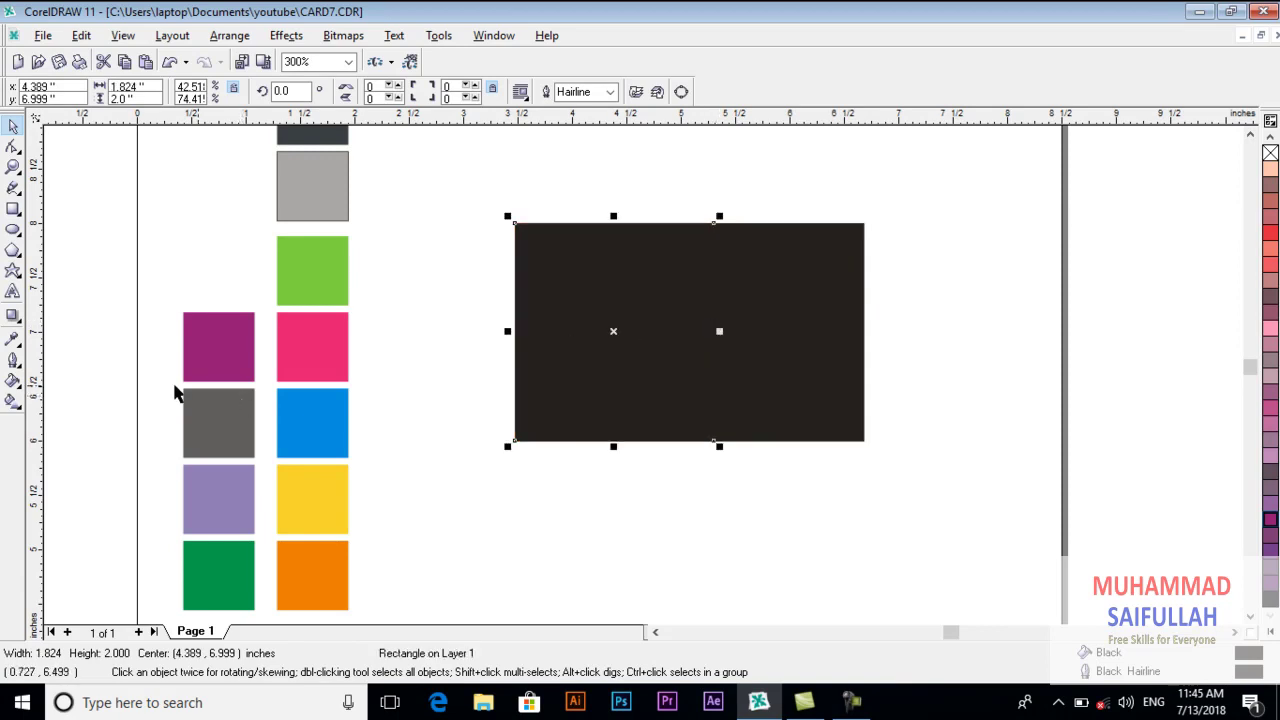
# Fill the narrower rectangle with the blue sampled from the swatches and set its outline to None.
pyautogui.click(13, 340)
pyautogui.click(310, 408)
pyautogui.click(561, 363)
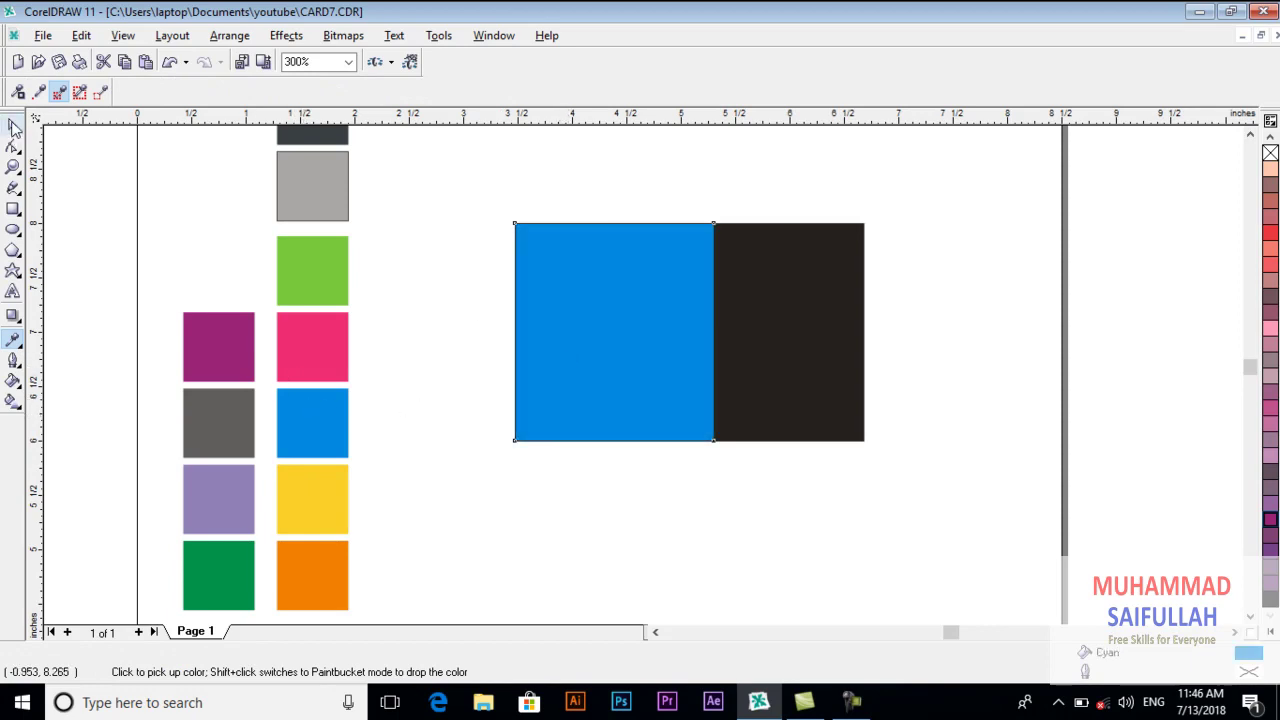
pyautogui.click(13, 125)
pyautogui.click(608, 95)
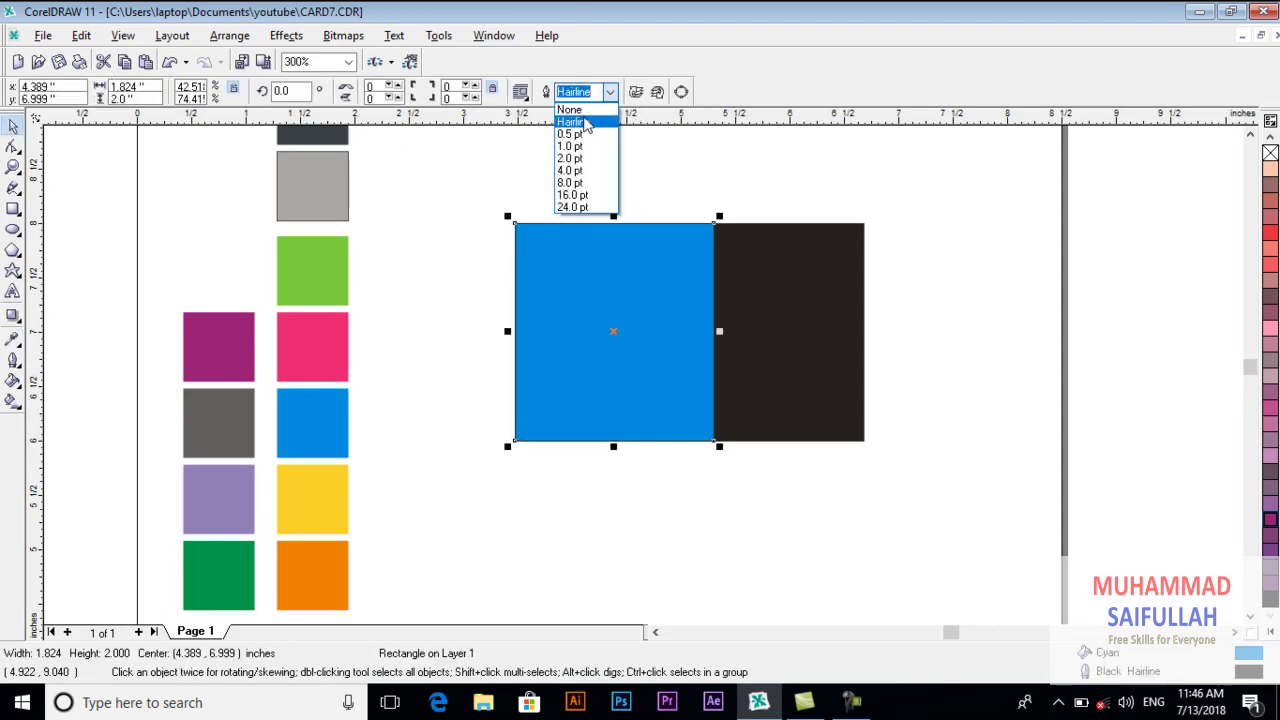
pyautogui.click(581, 112)
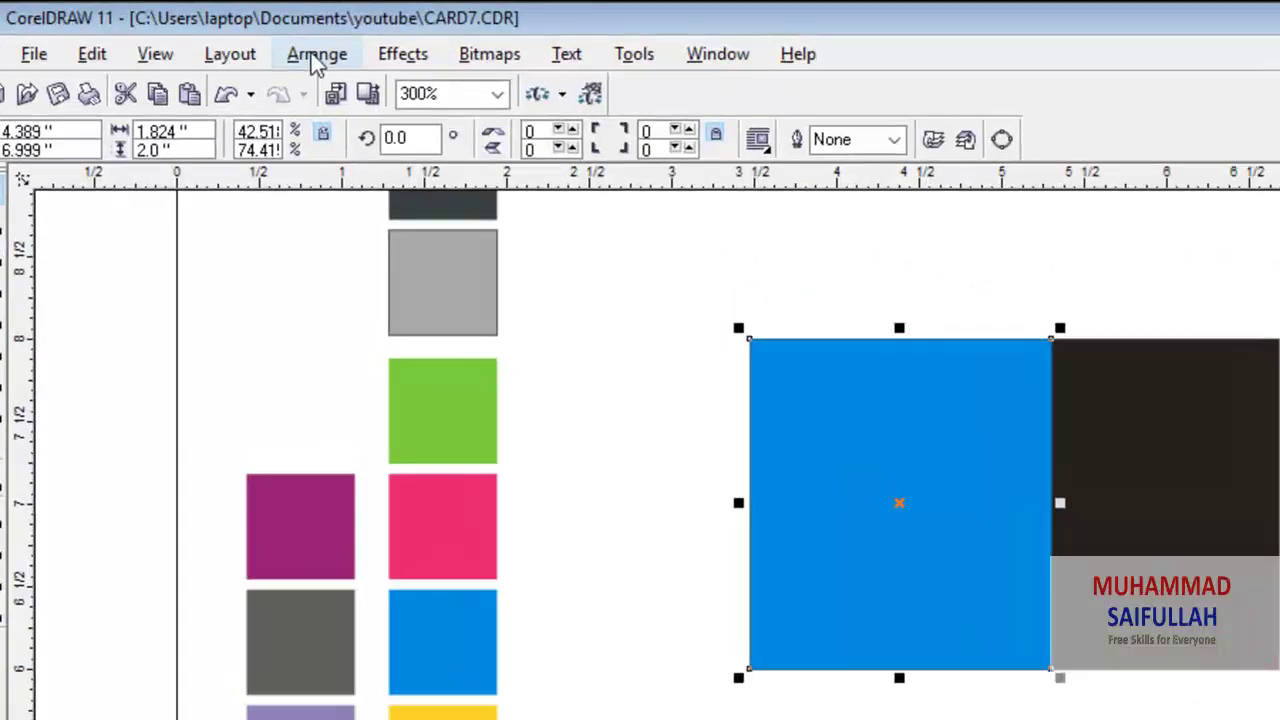
# Convert the blue rectangle to curves and move its upper-right node straight left about 1.48 inches to slant the right edge.
pyautogui.click(229, 36)
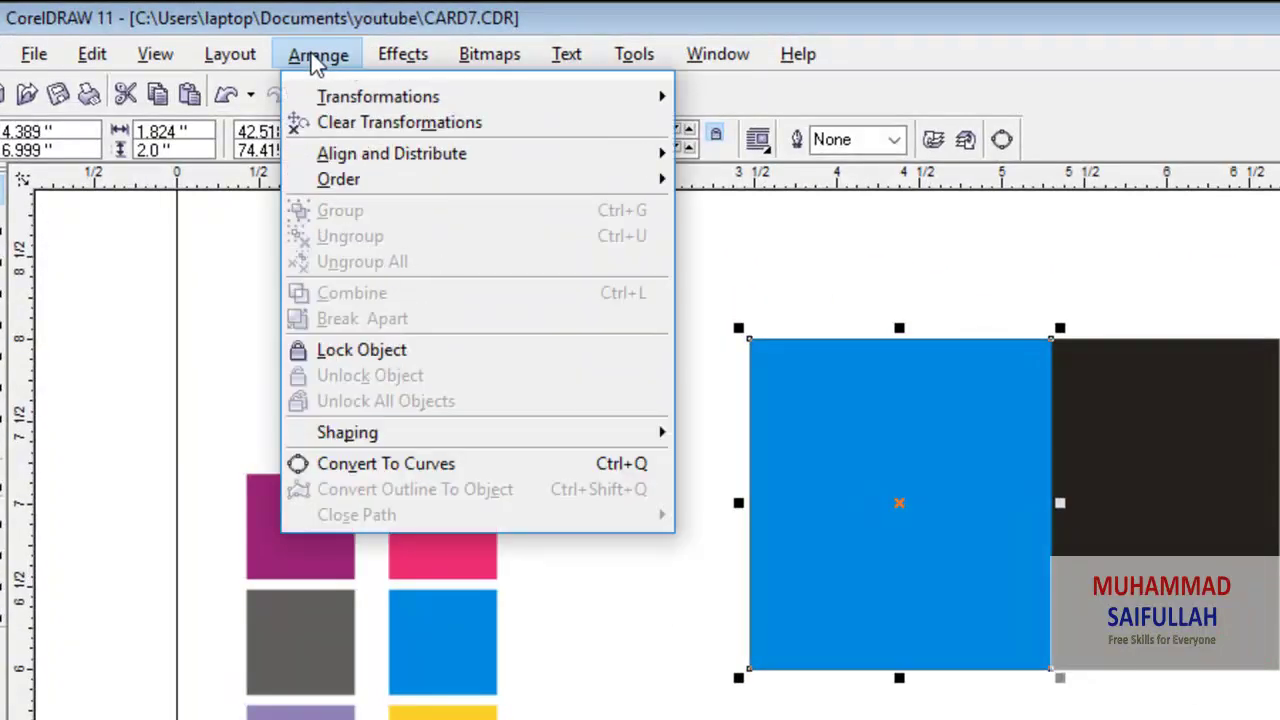
pyautogui.click(375, 466)
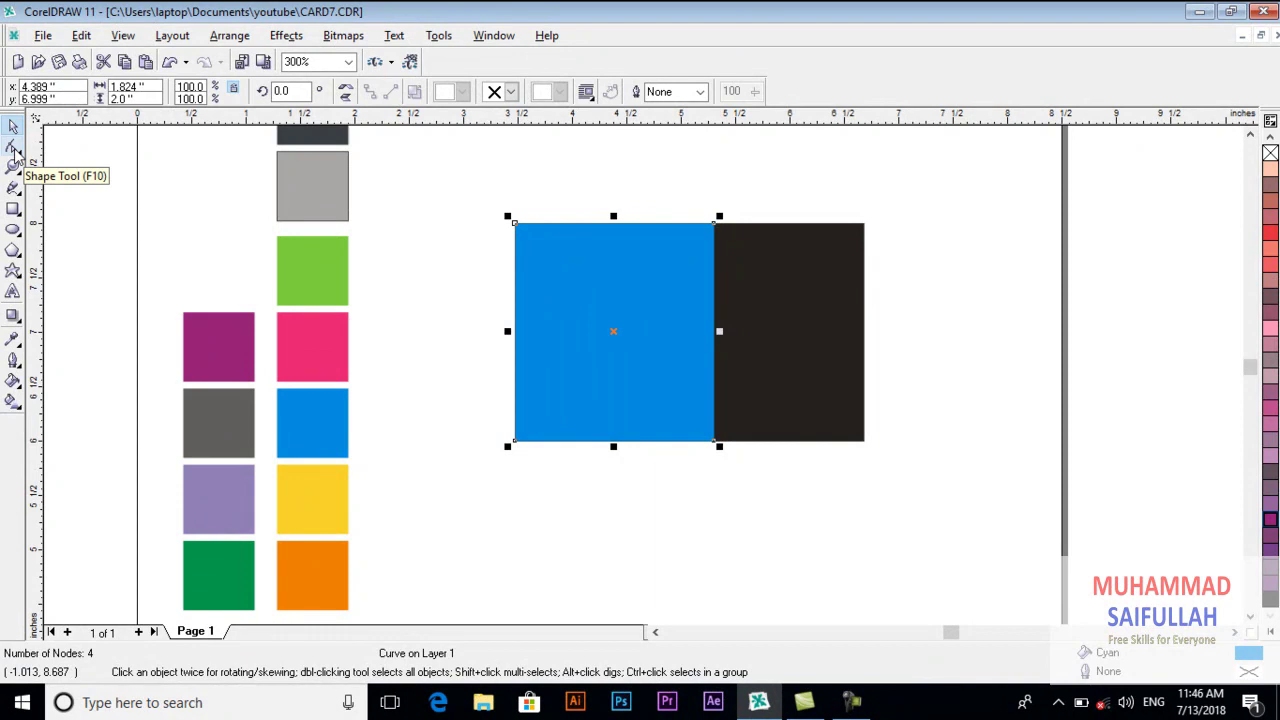
pyautogui.click(14, 148)
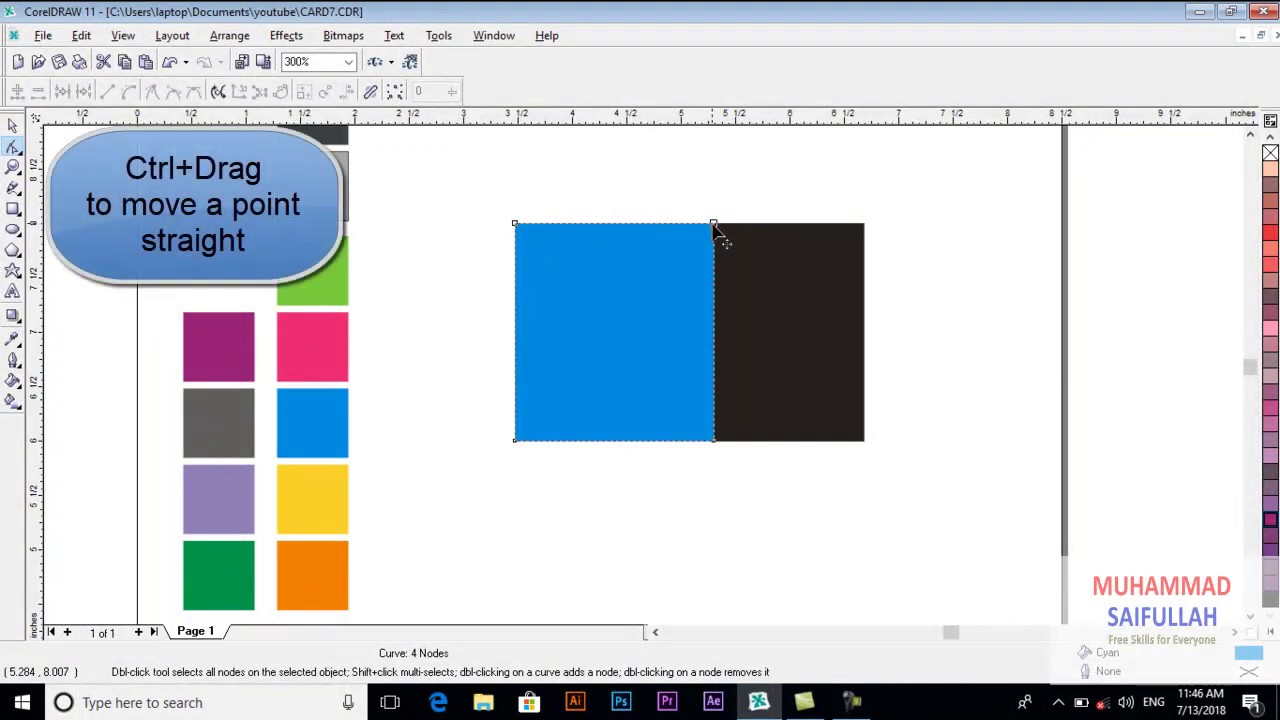
pyautogui.moveTo(714, 226); pyautogui.dragTo(552, 230)
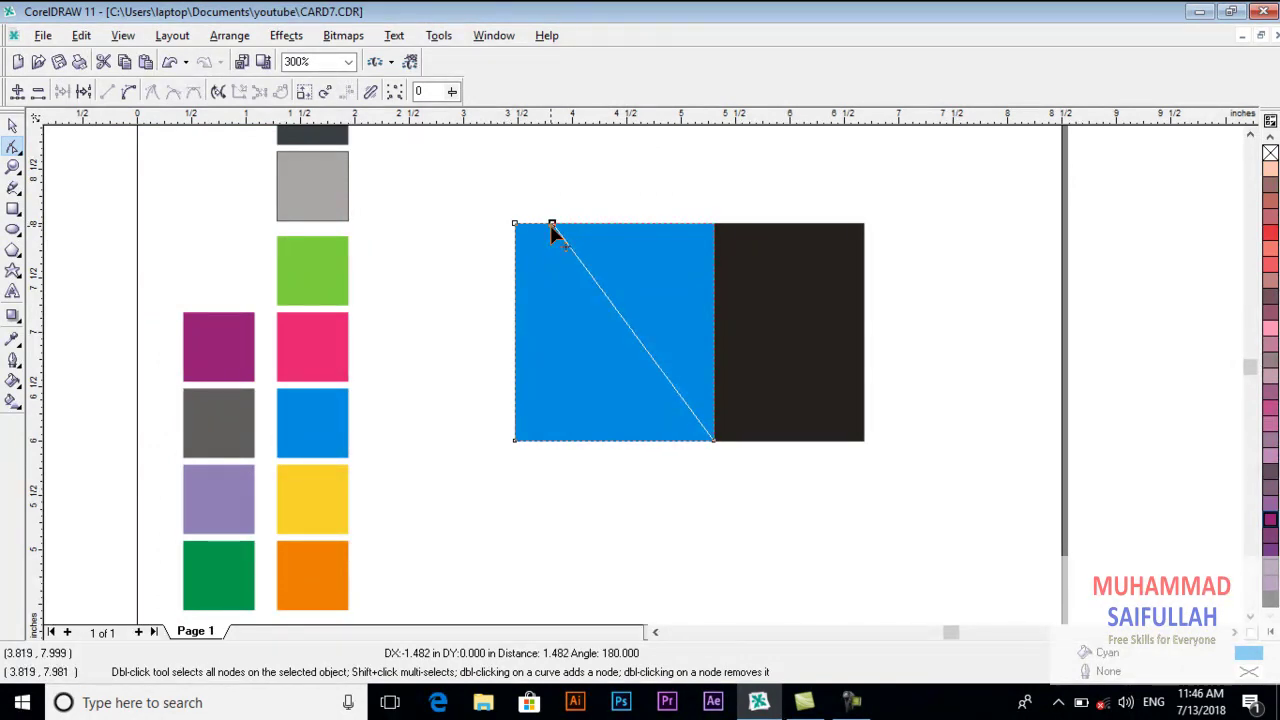
pyautogui.moveTo(552, 230); pyautogui.dragTo(552, 230)
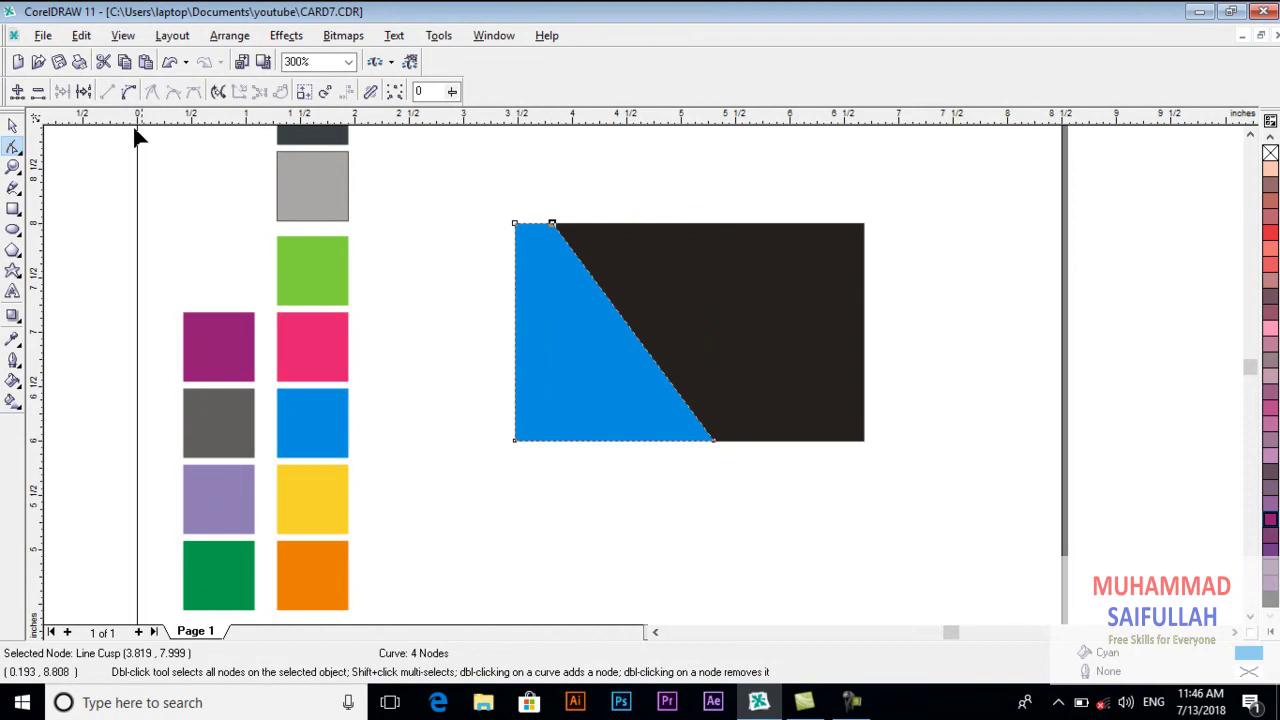
# Copy and paste the slanted blue shape in place, and stretch the copy rightward to about 2.05 inches wide.
pyautogui.click(12, 125)
pyautogui.click(492, 320)
pyautogui.click(574, 317)
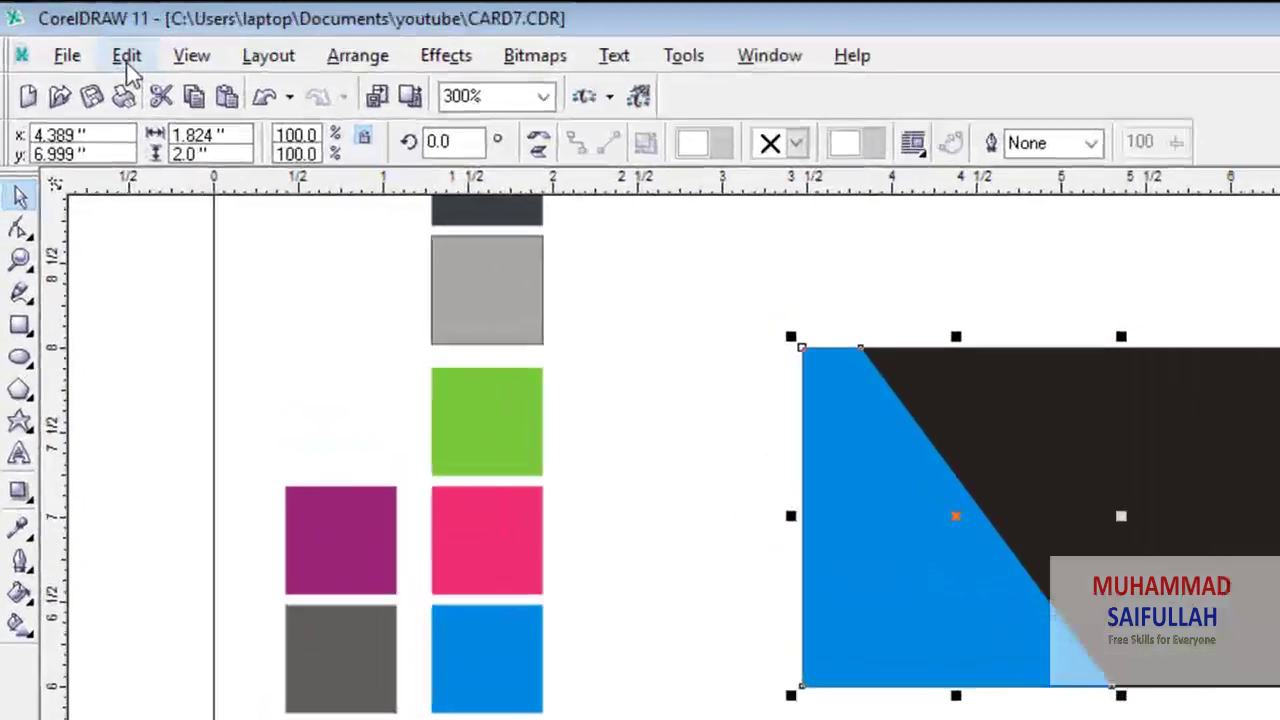
pyautogui.click(128, 62)
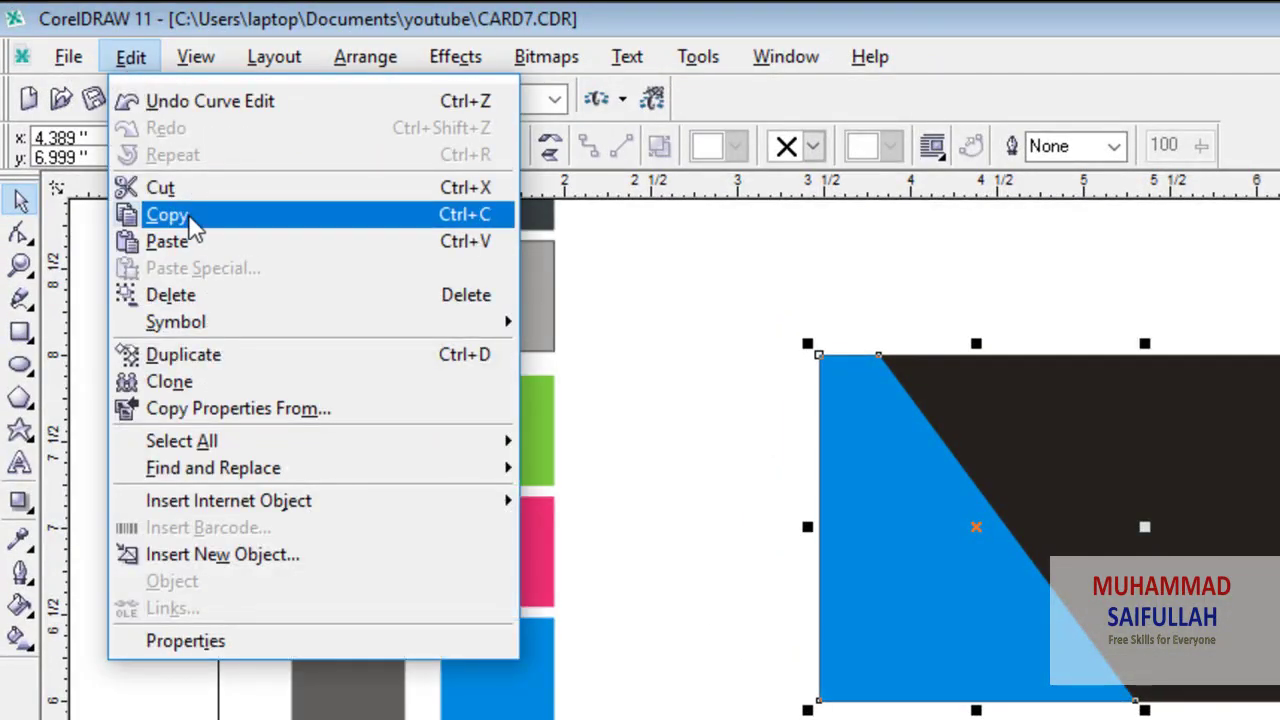
pyautogui.click(186, 211)
pyautogui.click(131, 60)
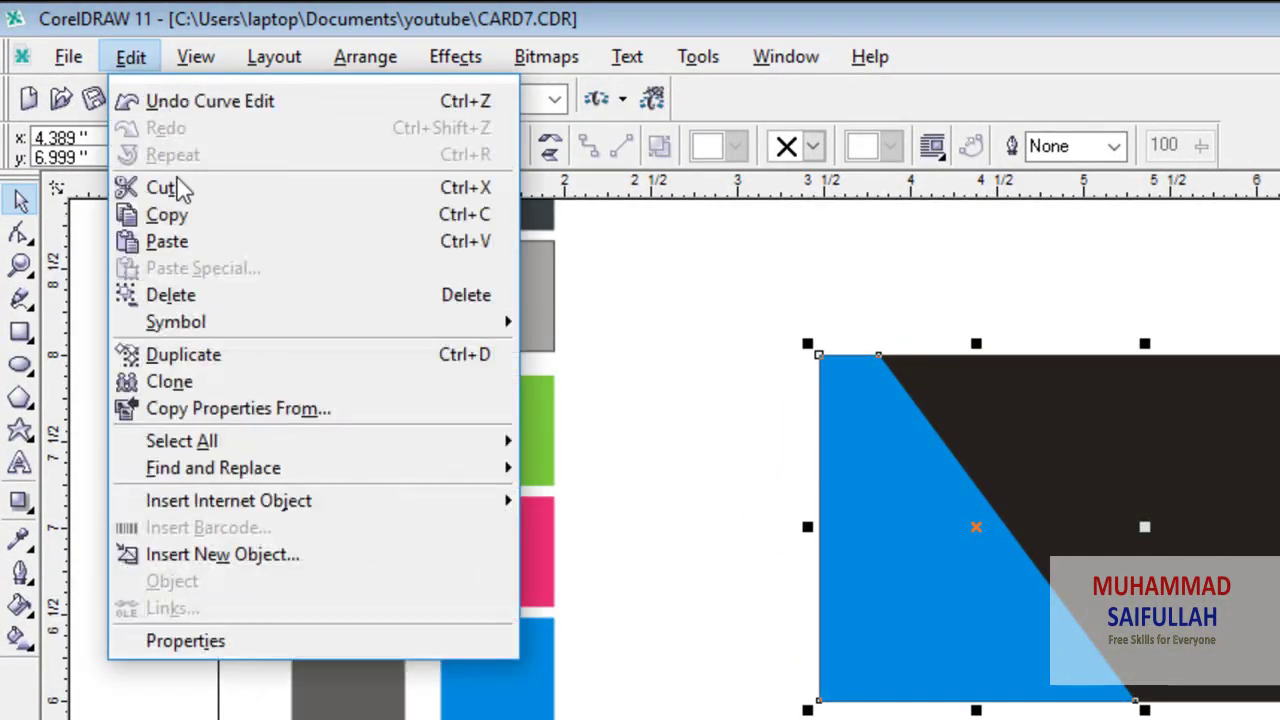
pyautogui.click(191, 241)
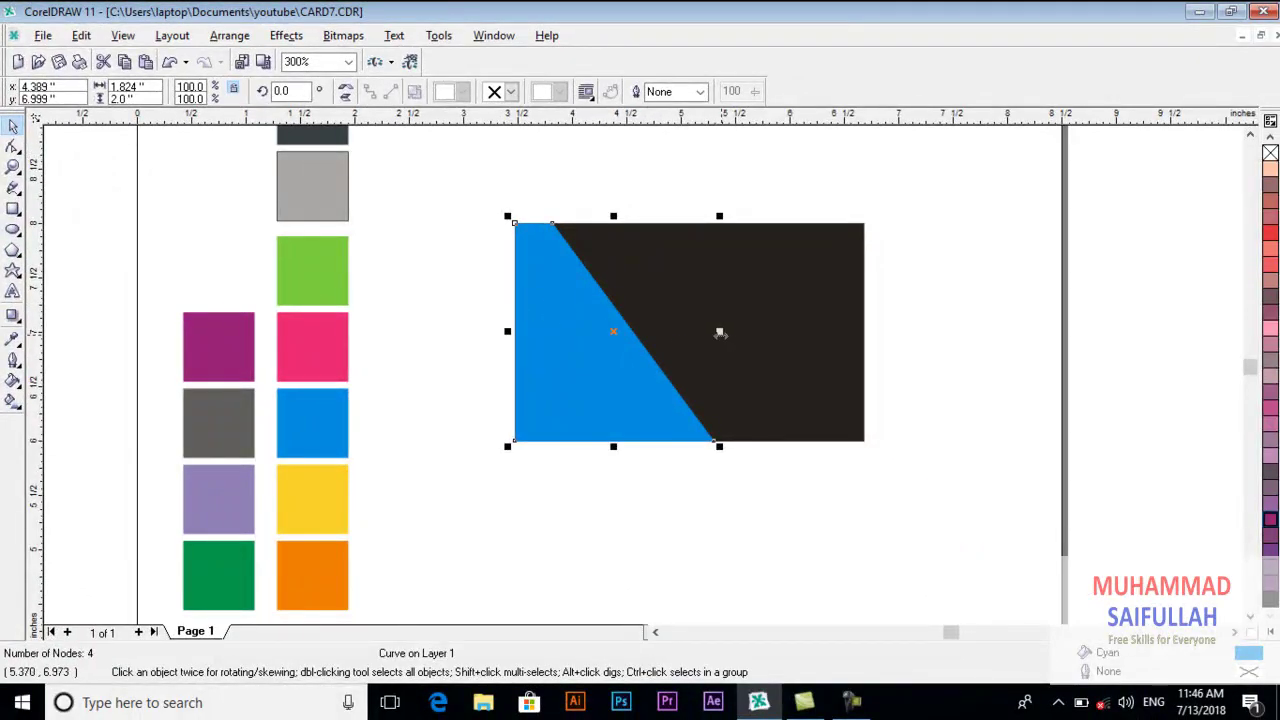
pyautogui.moveTo(720, 332); pyautogui.dragTo(743, 334)
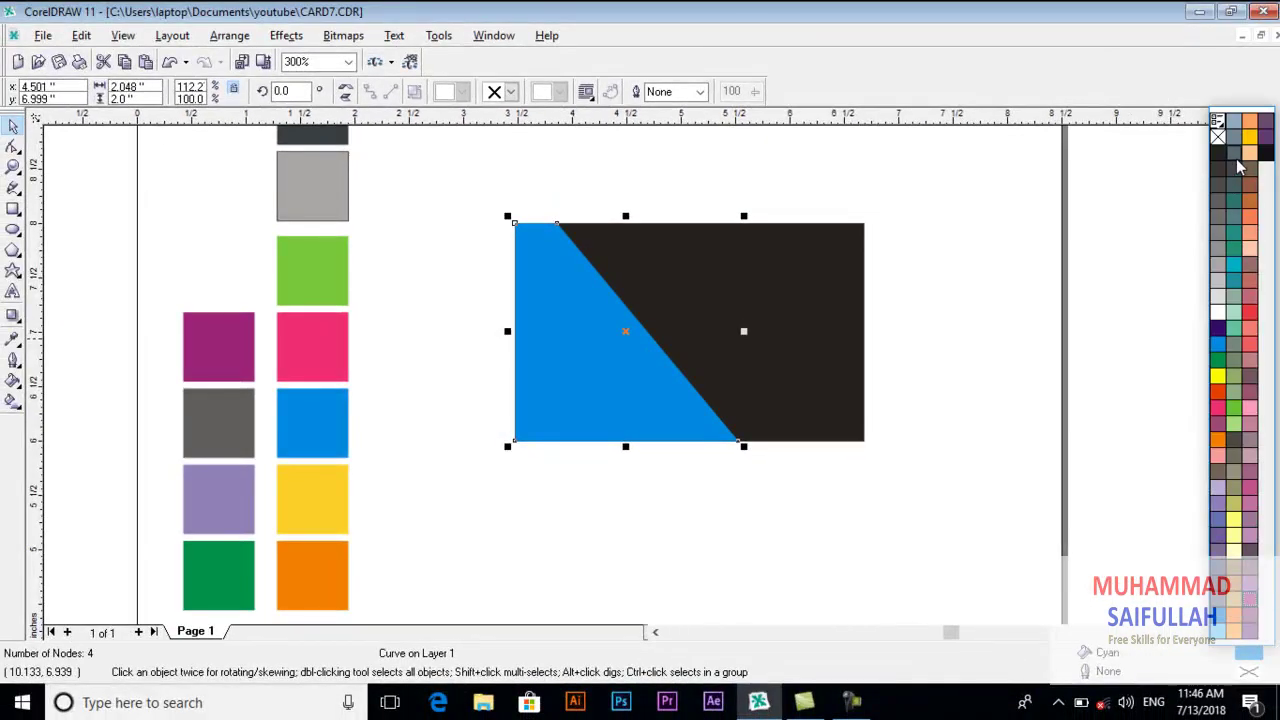
# Fill the stretched copy with white and send it back one, behind the blue shape.
pyautogui.click(1217, 314)
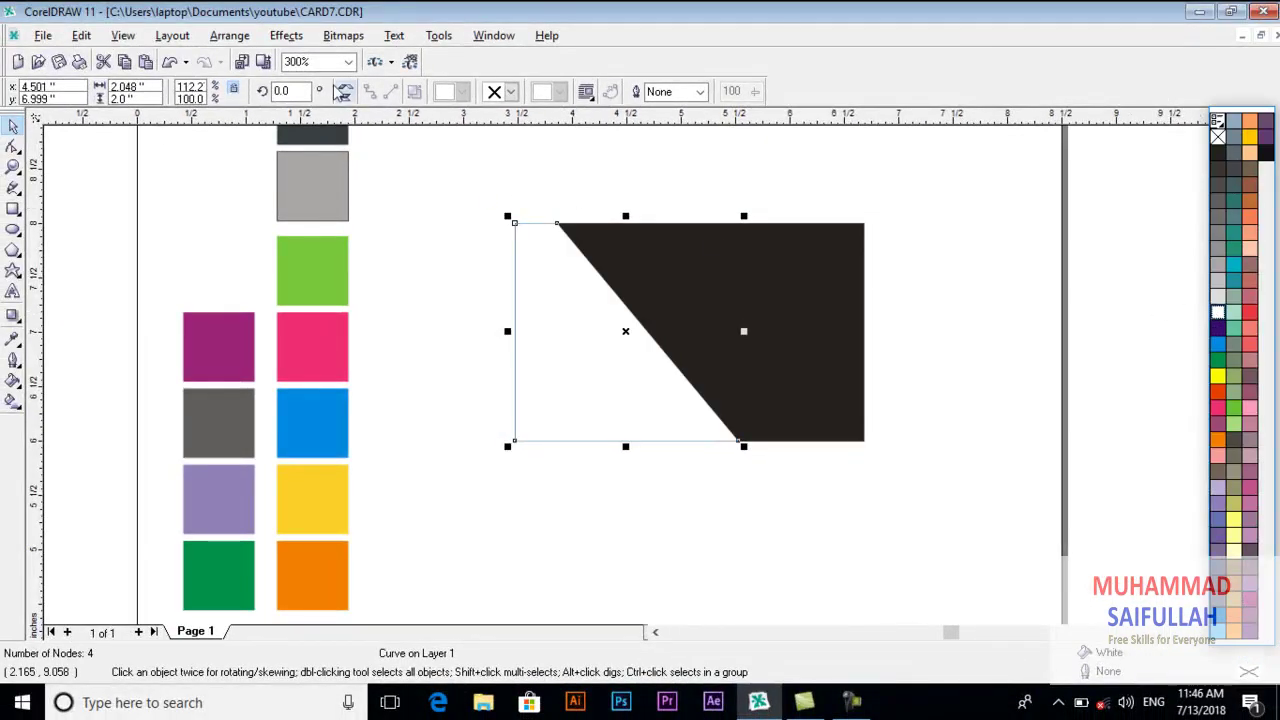
pyautogui.click(229, 35)
pyautogui.moveTo(258, 140)
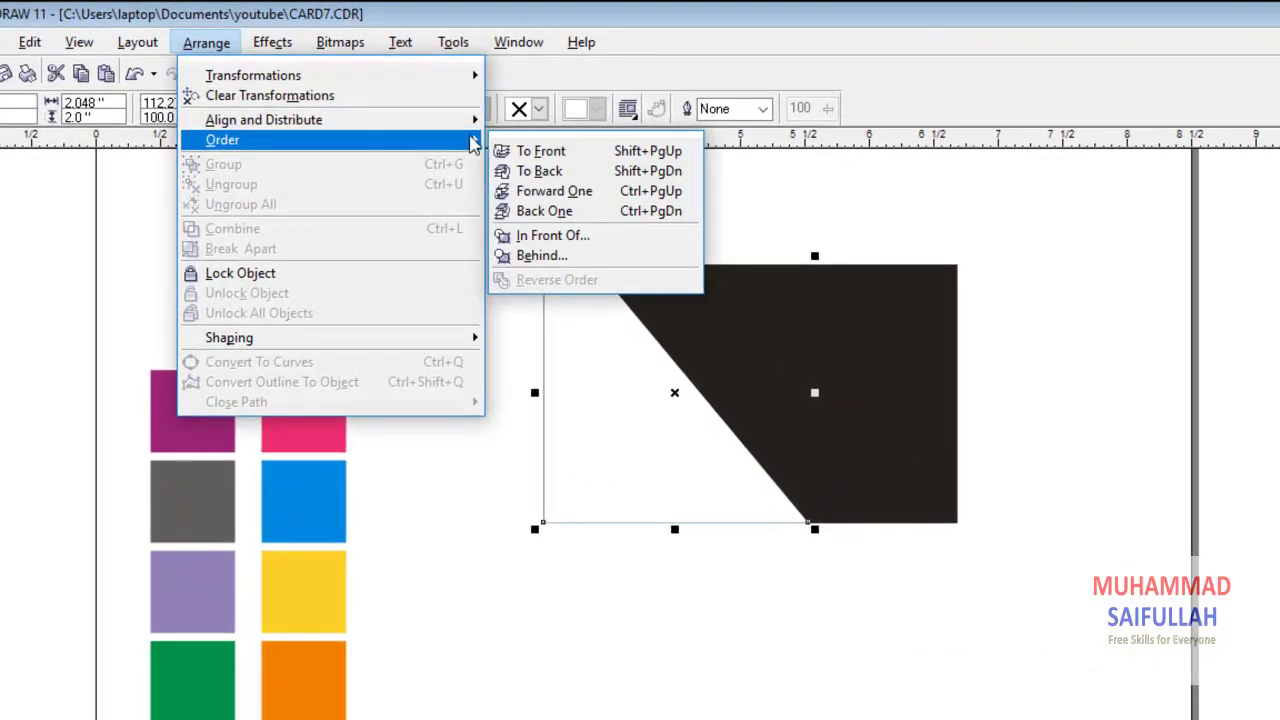
pyautogui.click(587, 212)
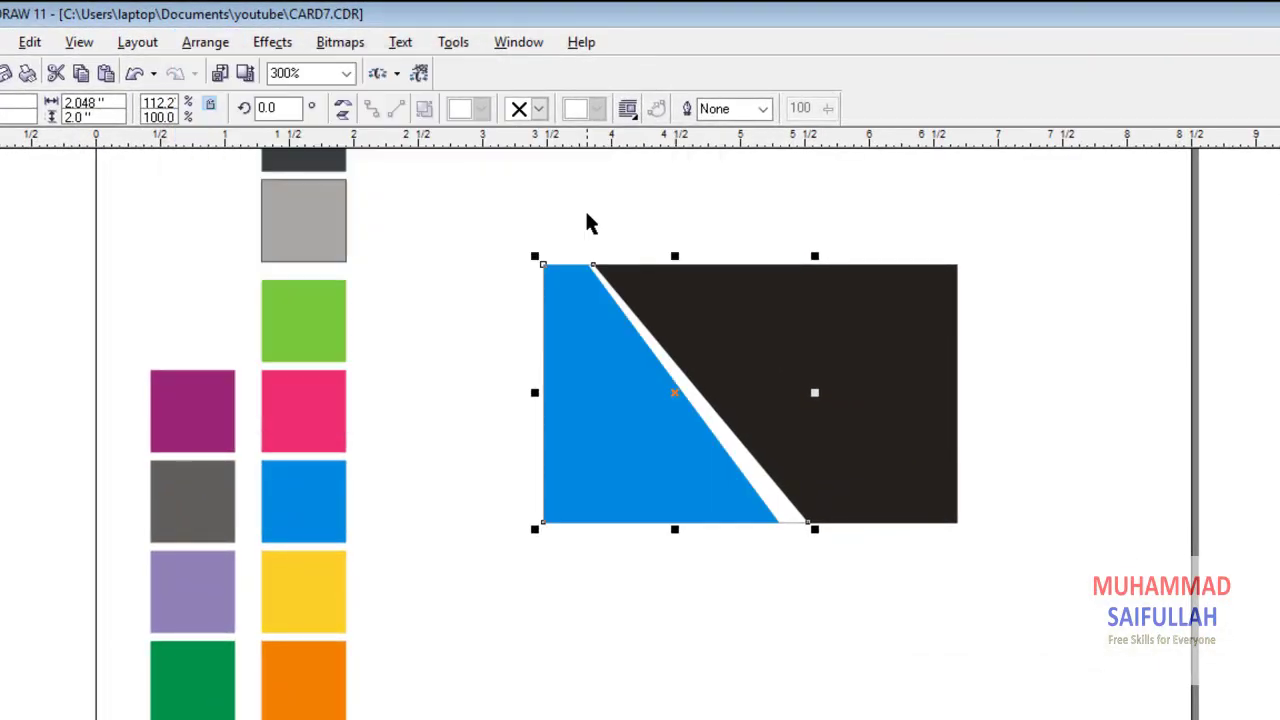
pyautogui.click(459, 288)
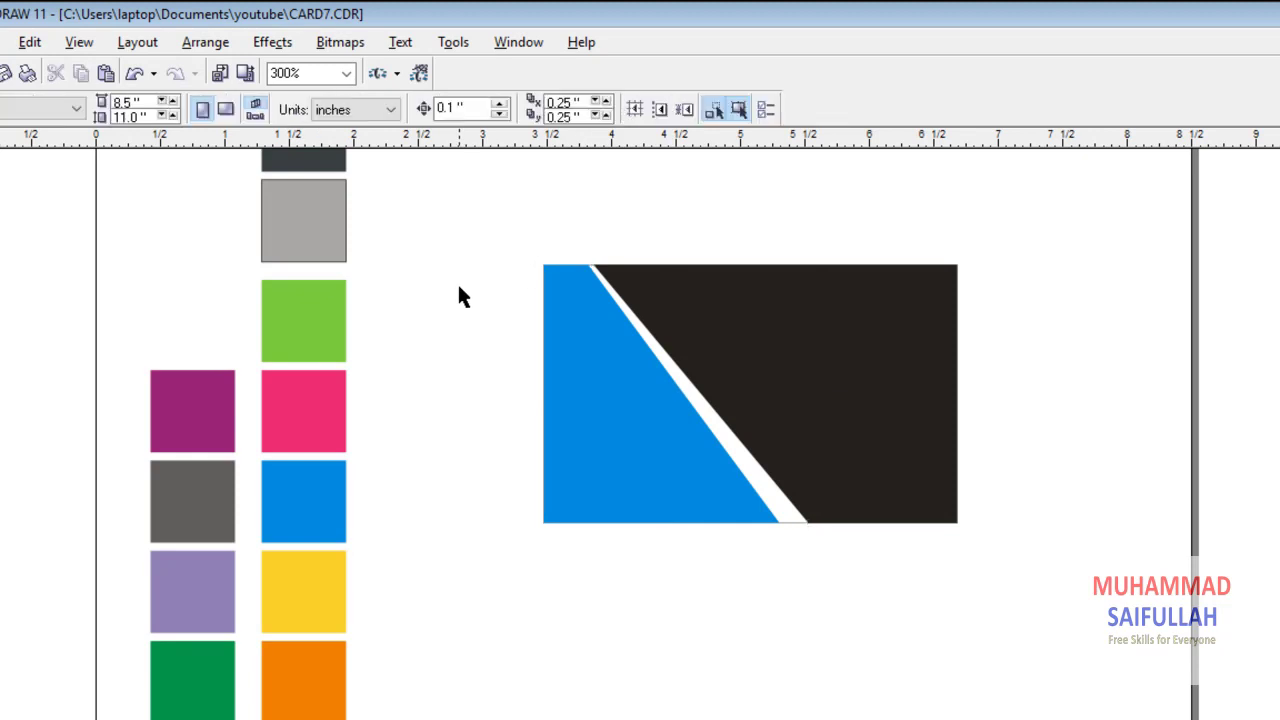
# Copy the black card rectangle, paste it in place, and remove the copy's fill.
pyautogui.click(760, 295)
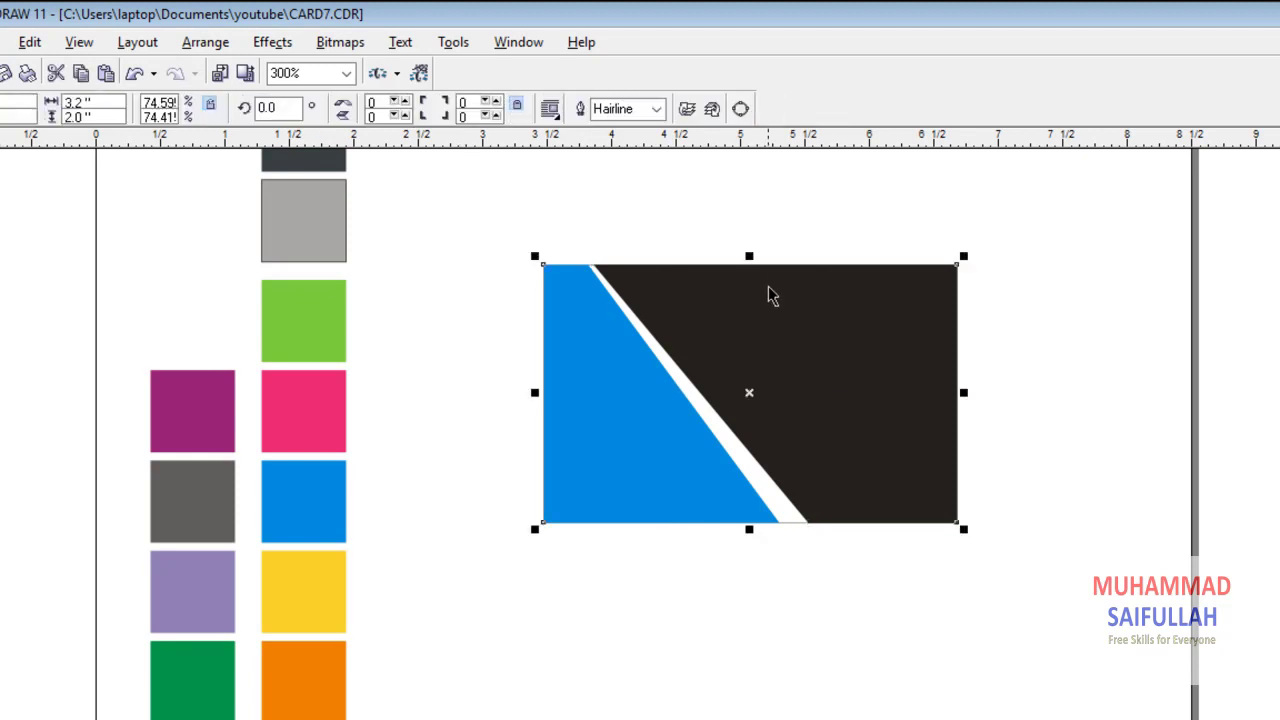
pyautogui.click(1085, 290)
pyautogui.click(920, 306)
pyautogui.click(30, 46)
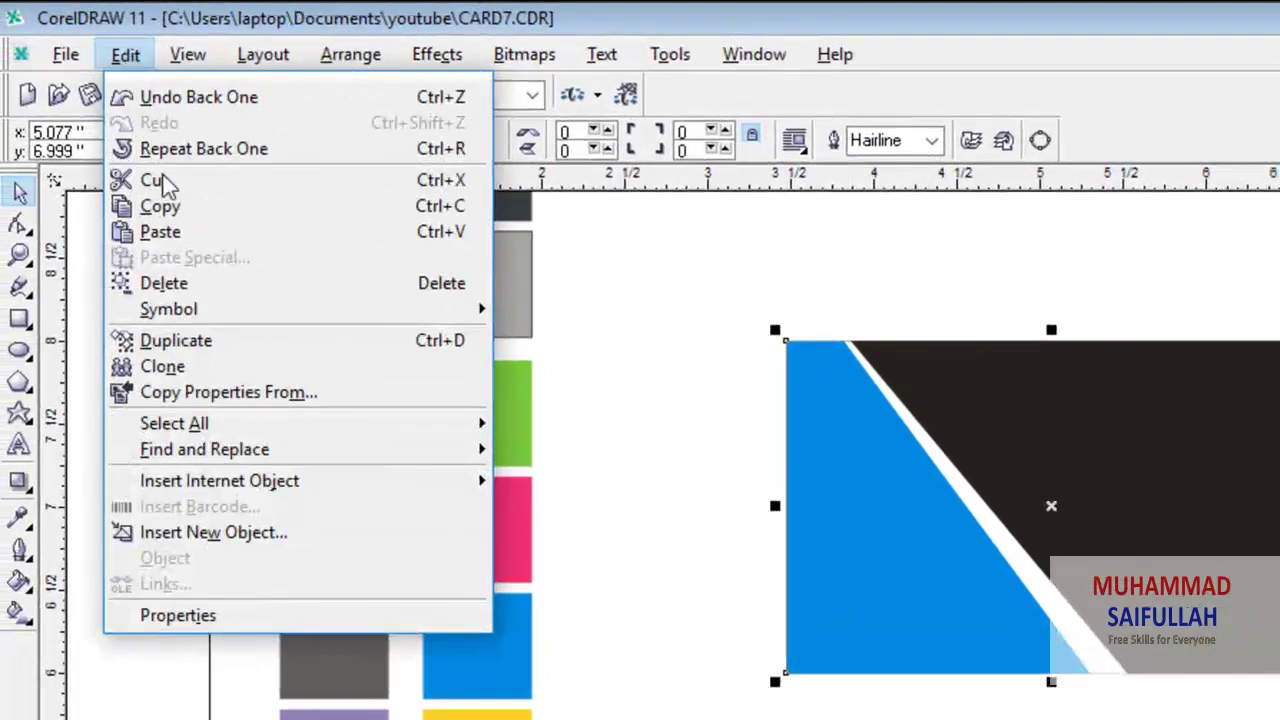
pyautogui.click(160, 38)
pyautogui.click(130, 55)
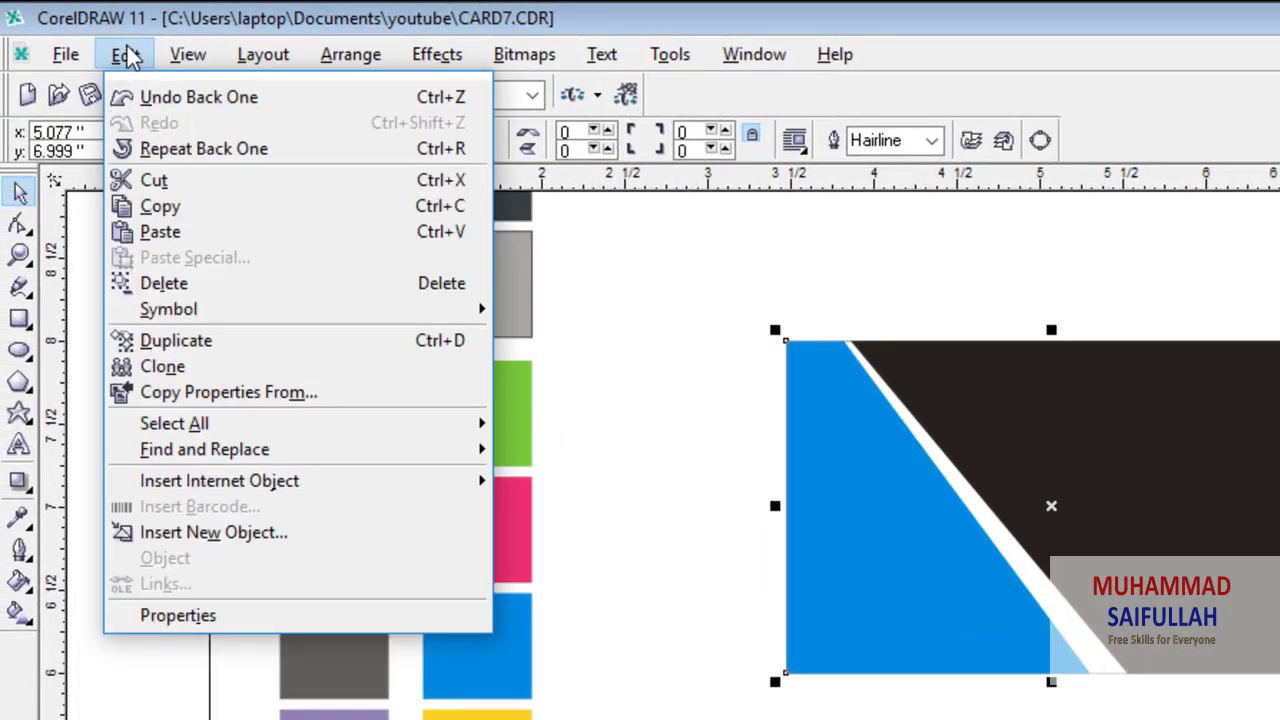
pyautogui.click(194, 234)
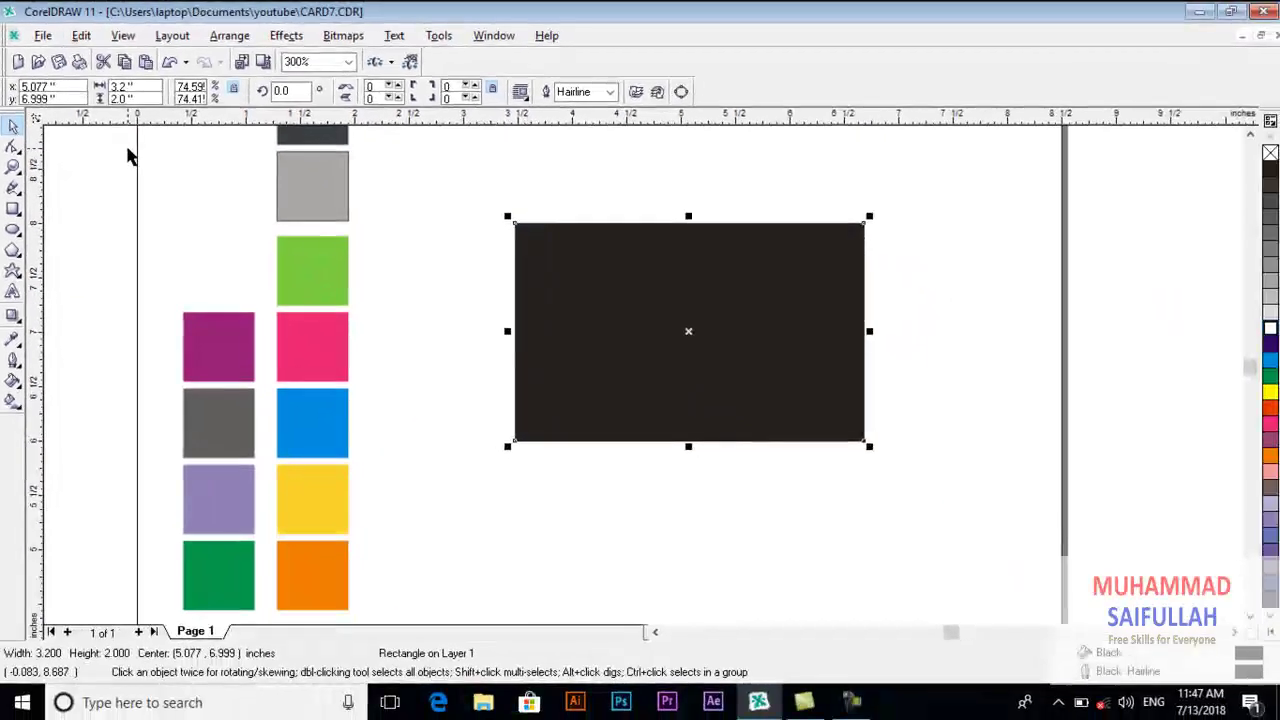
pyautogui.click(1270, 155)
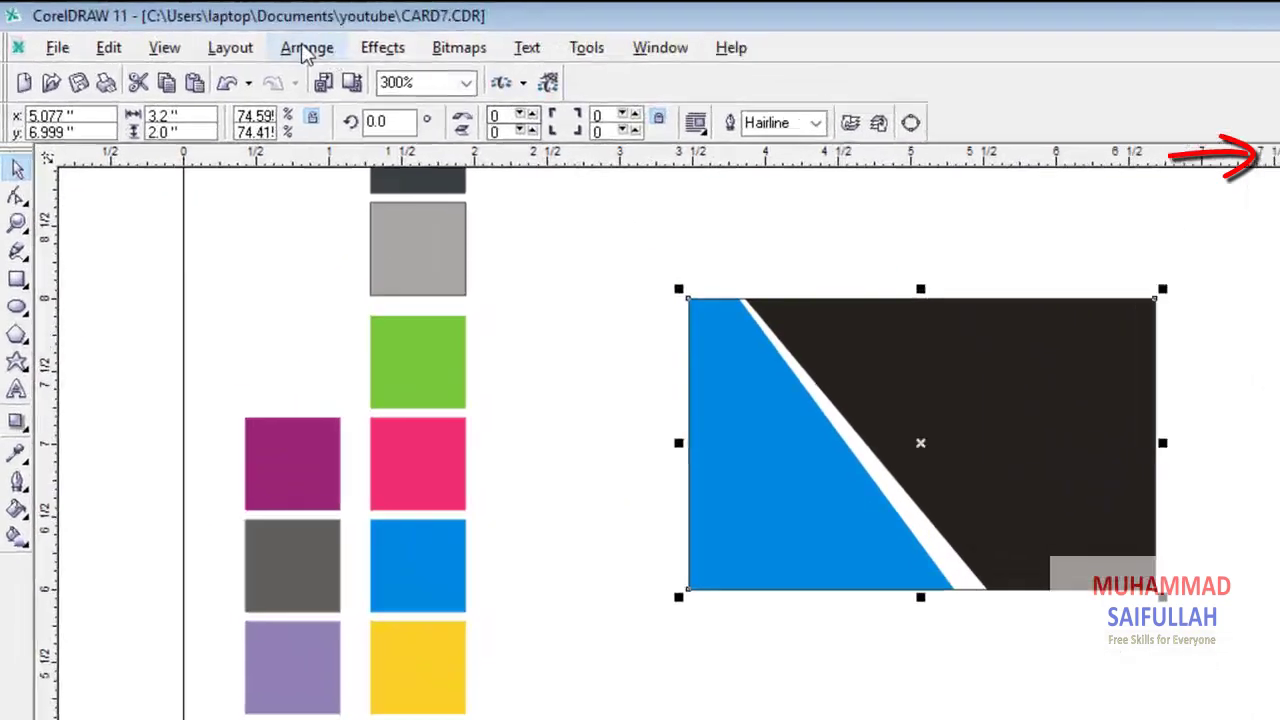
# Convert the unfilled copy to curves and delete its lower-right node to make a triangle.
pyautogui.click(229, 35)
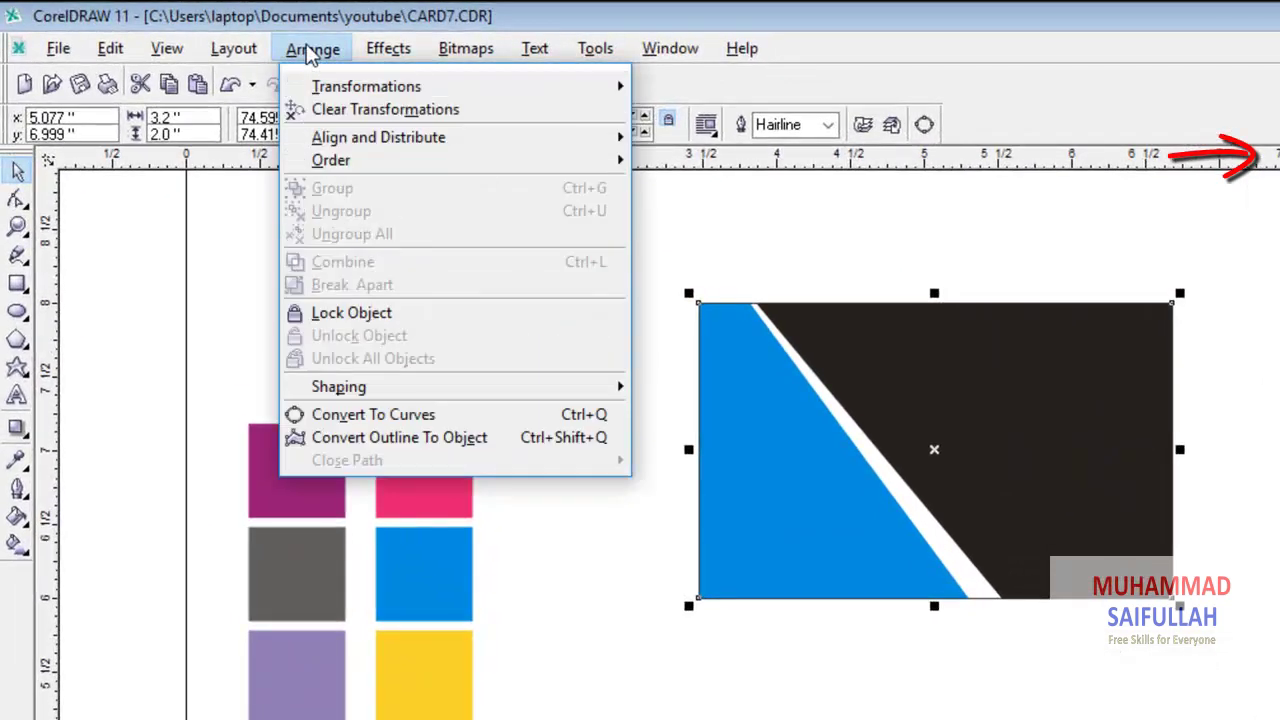
pyautogui.click(386, 409)
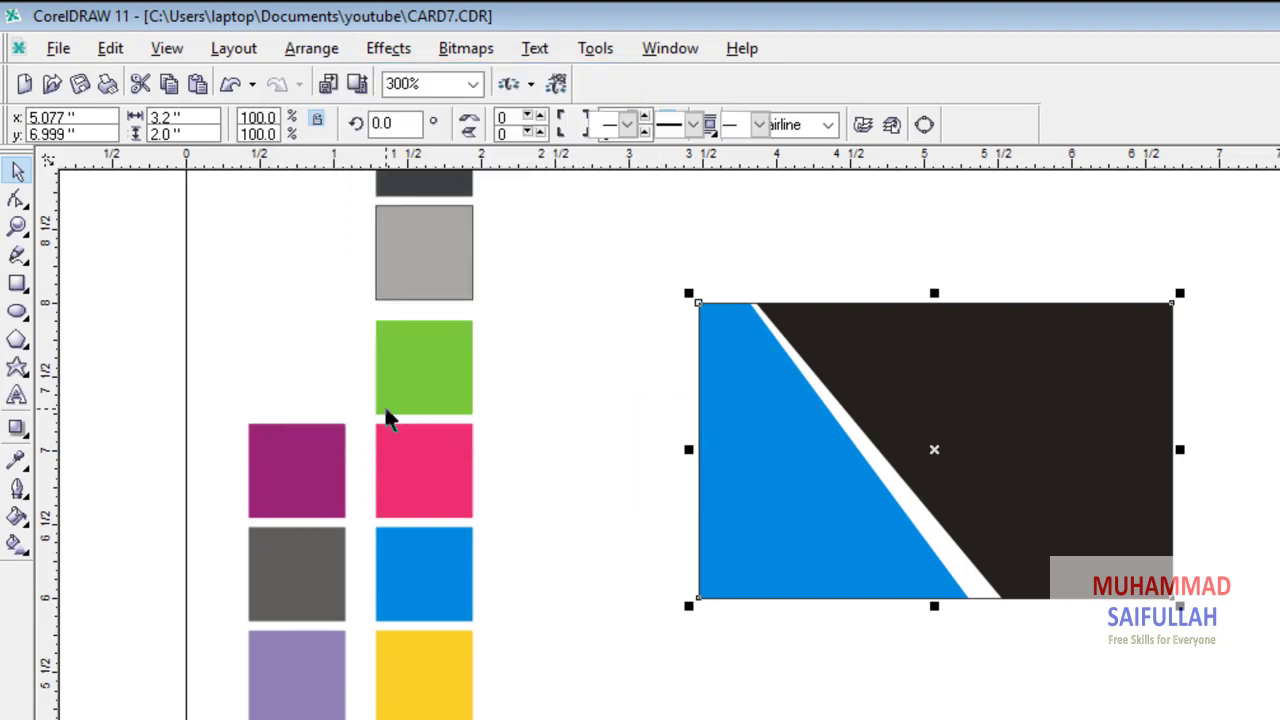
pyautogui.click(17, 199)
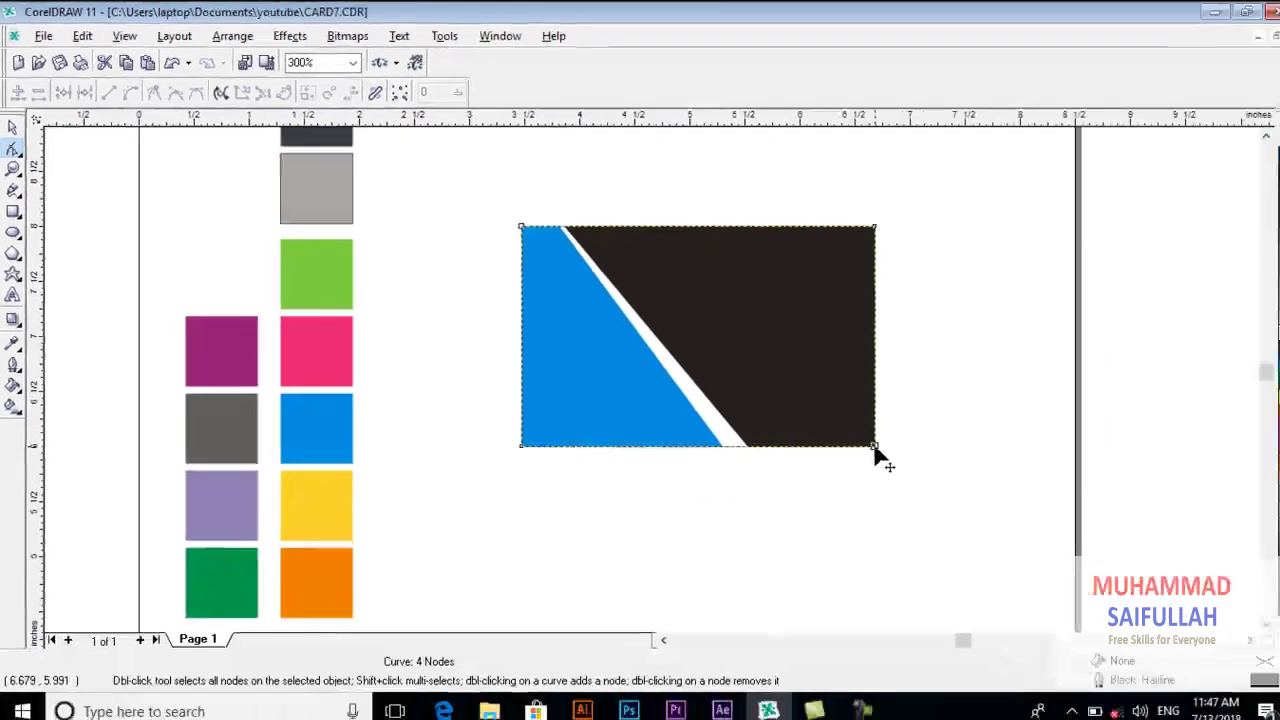
pyautogui.click(874, 447)
pyautogui.rightClick(864, 443)
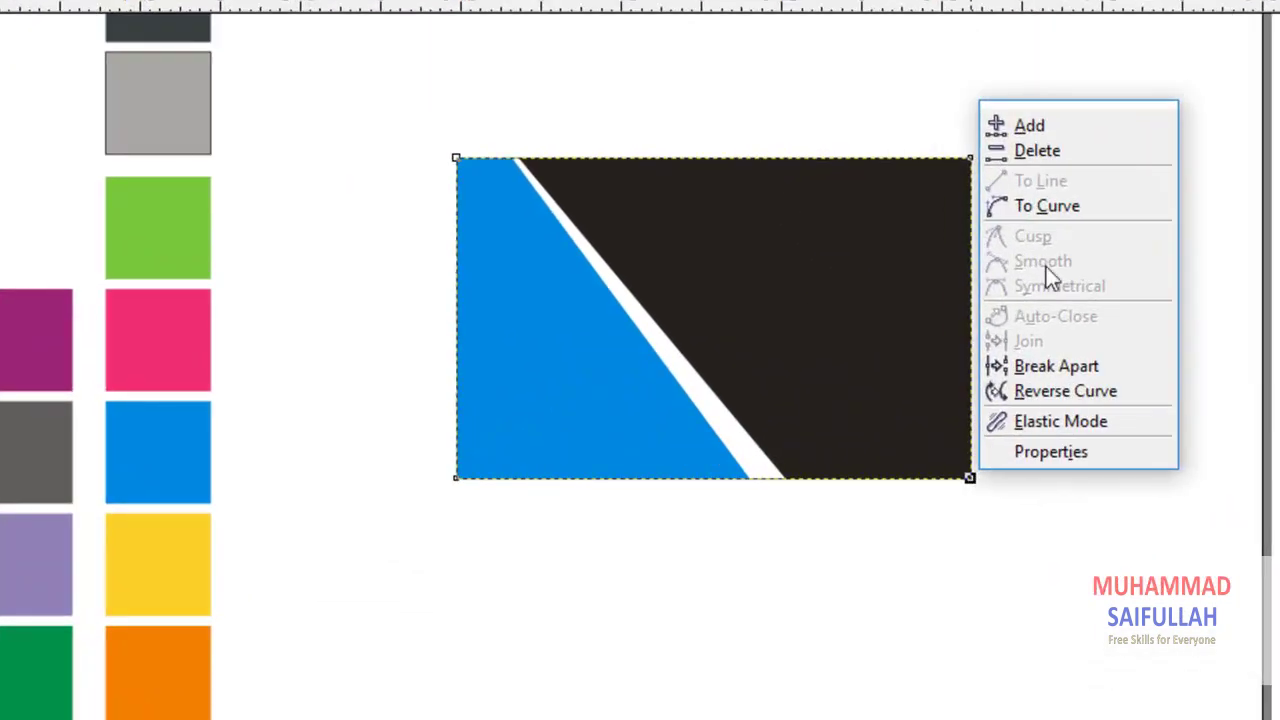
pyautogui.click(1055, 157)
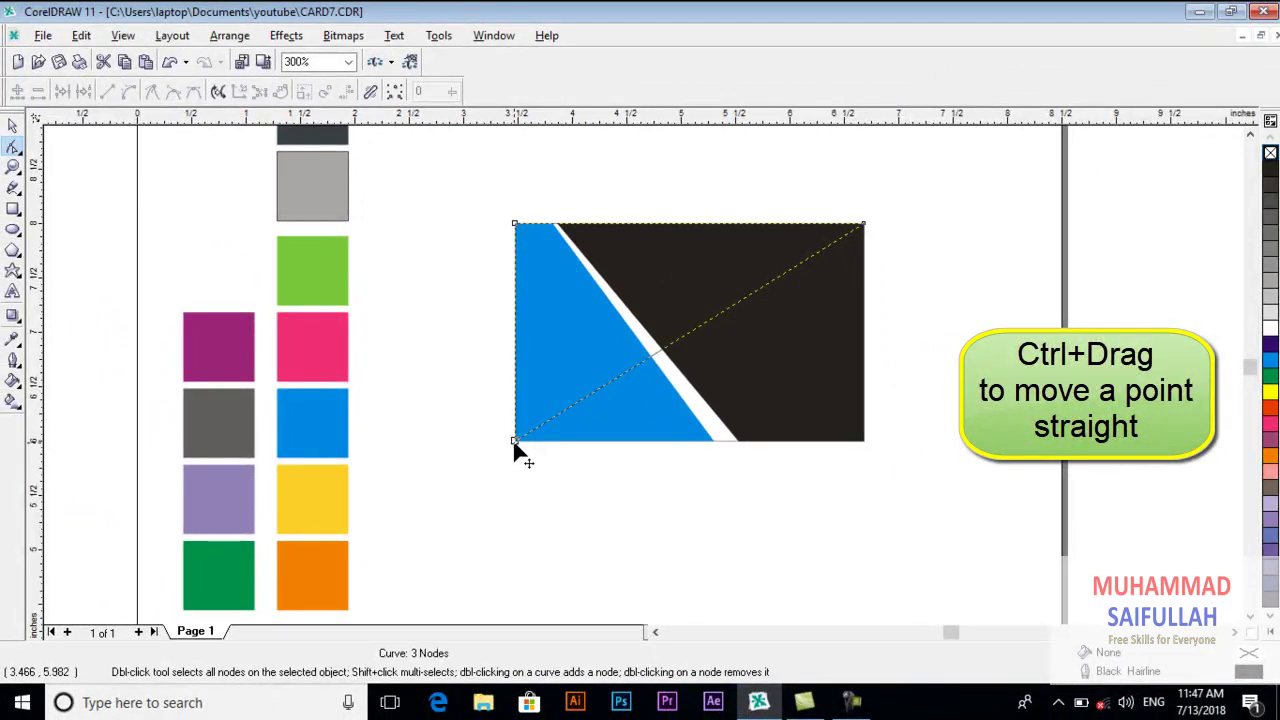
# Move the triangle's lower-left node straight up and its right node straight left, making it about 2.53 by 0.69 inches.
pyautogui.moveTo(514, 443); pyautogui.dragTo(510, 287)
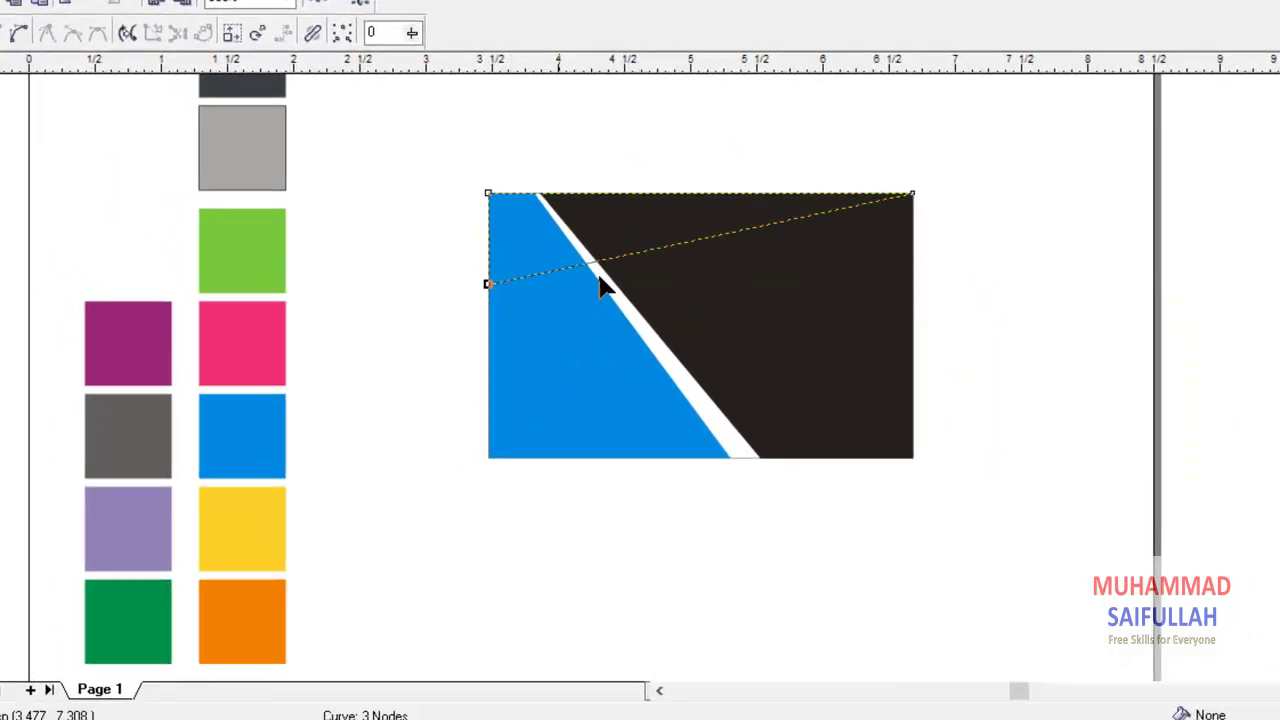
pyautogui.moveTo(913, 196); pyautogui.dragTo(825, 205)
pyautogui.press('space')
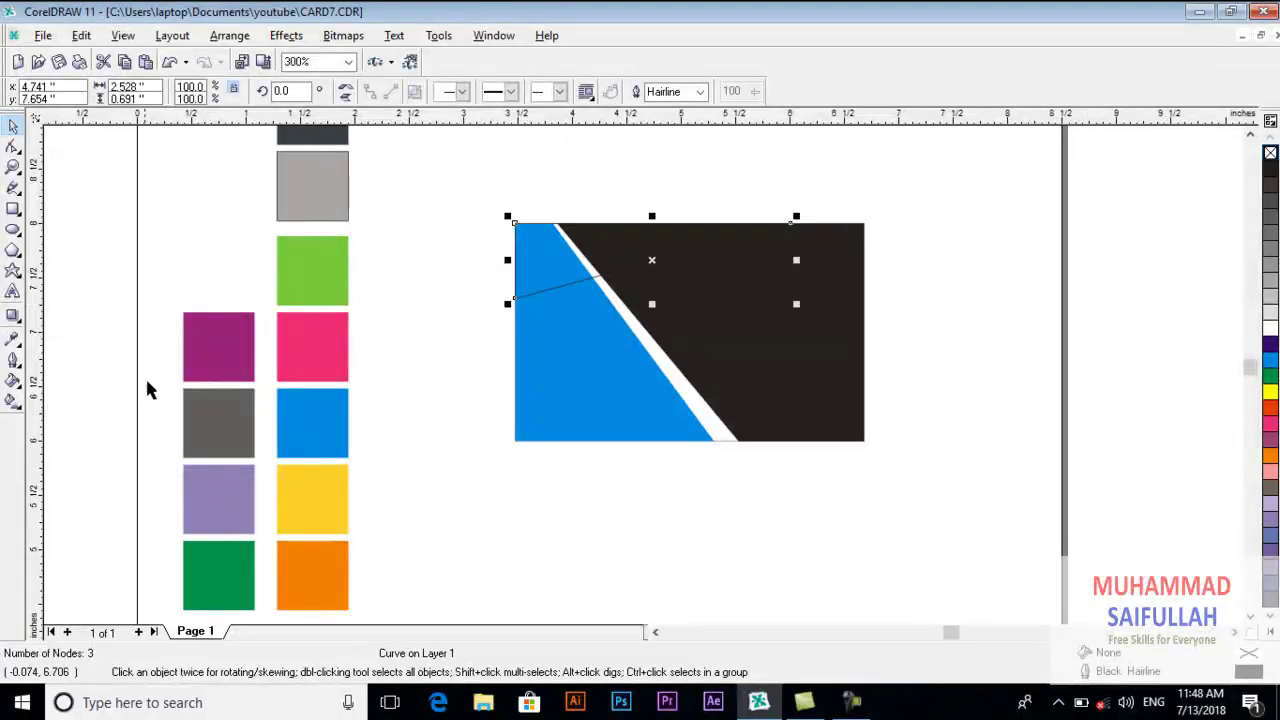
# Fill the triangle with the blue sampled from the swatches and set its outline to None.
pyautogui.click(13, 340)
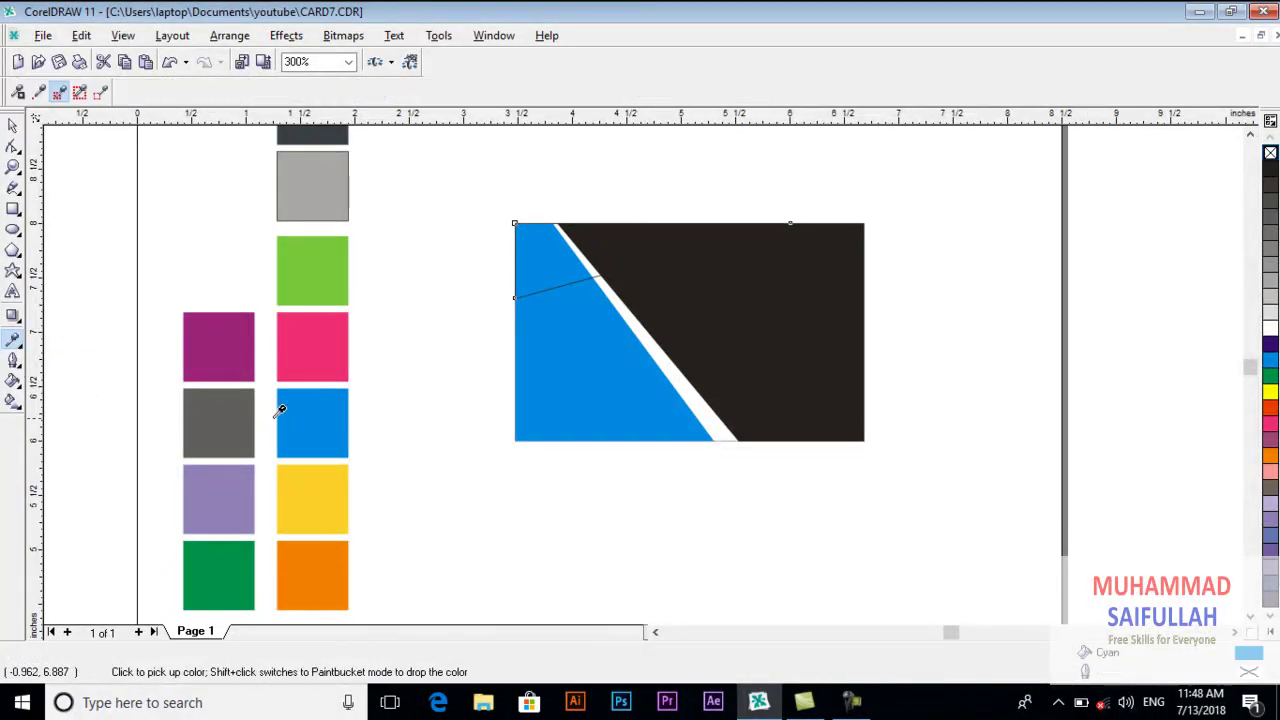
pyautogui.keyDown('shift'); pyautogui.click(646, 241); pyautogui.keyUp('shift')
pyautogui.press('space')
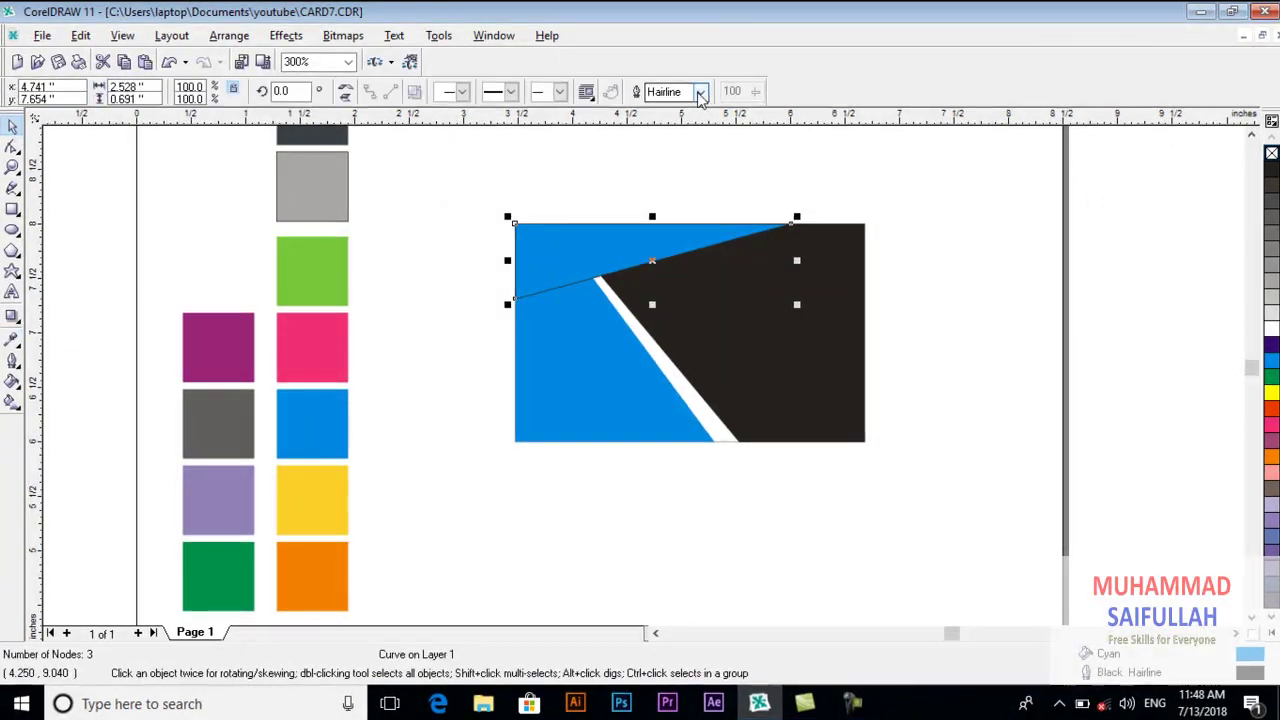
pyautogui.click(700, 92)
pyautogui.click(697, 107)
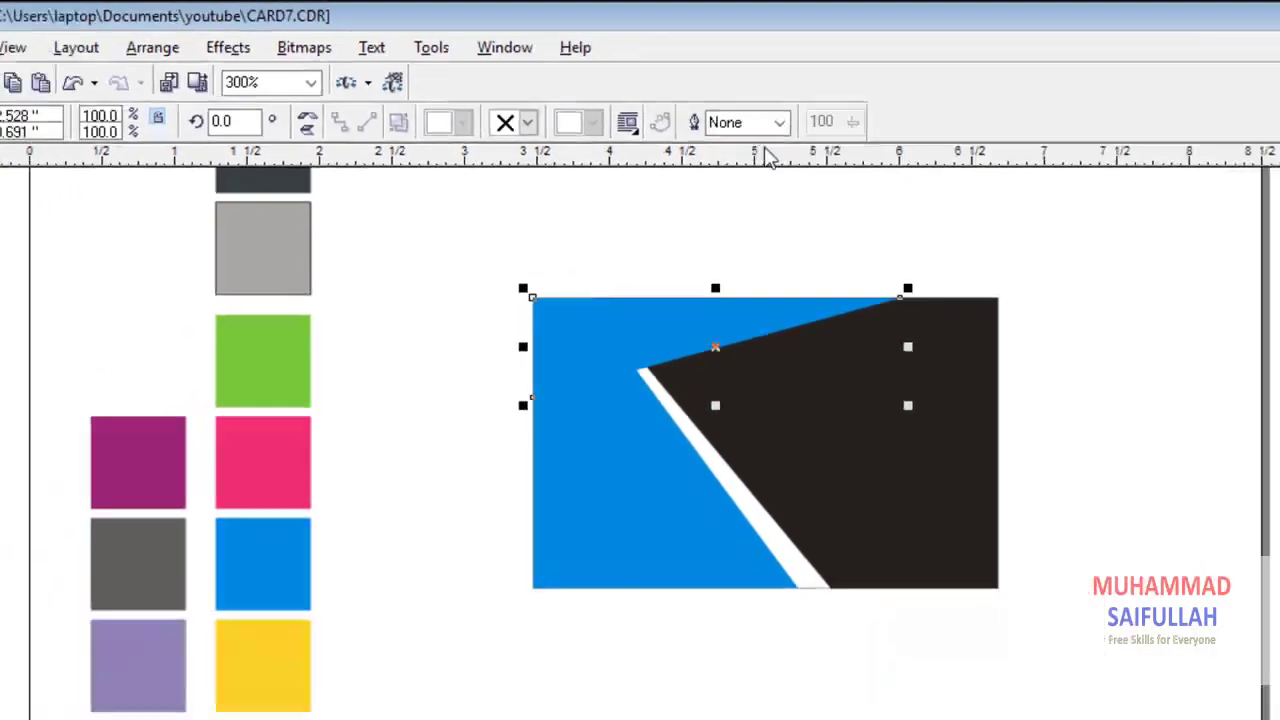
# Send the blue triangle back two levels, behind the slanted blue and white shapes.
pyautogui.click(129, 51)
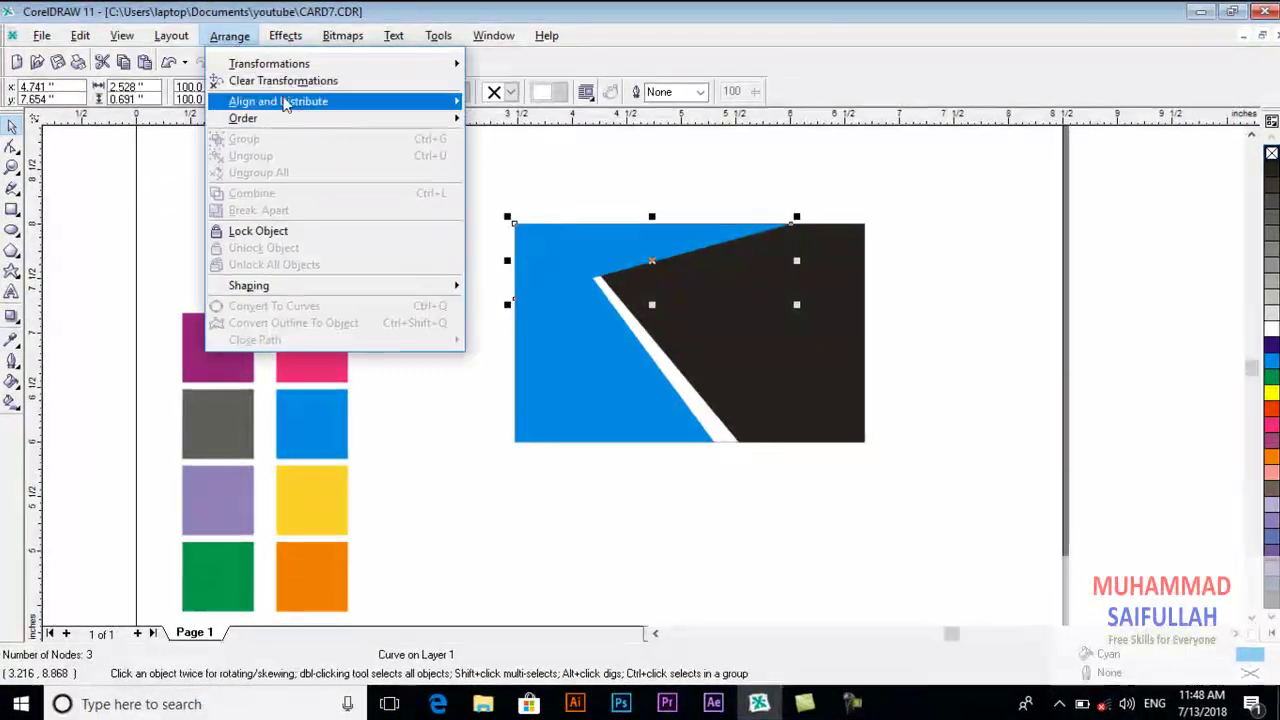
pyautogui.moveTo(295, 119)
pyautogui.click(532, 179)
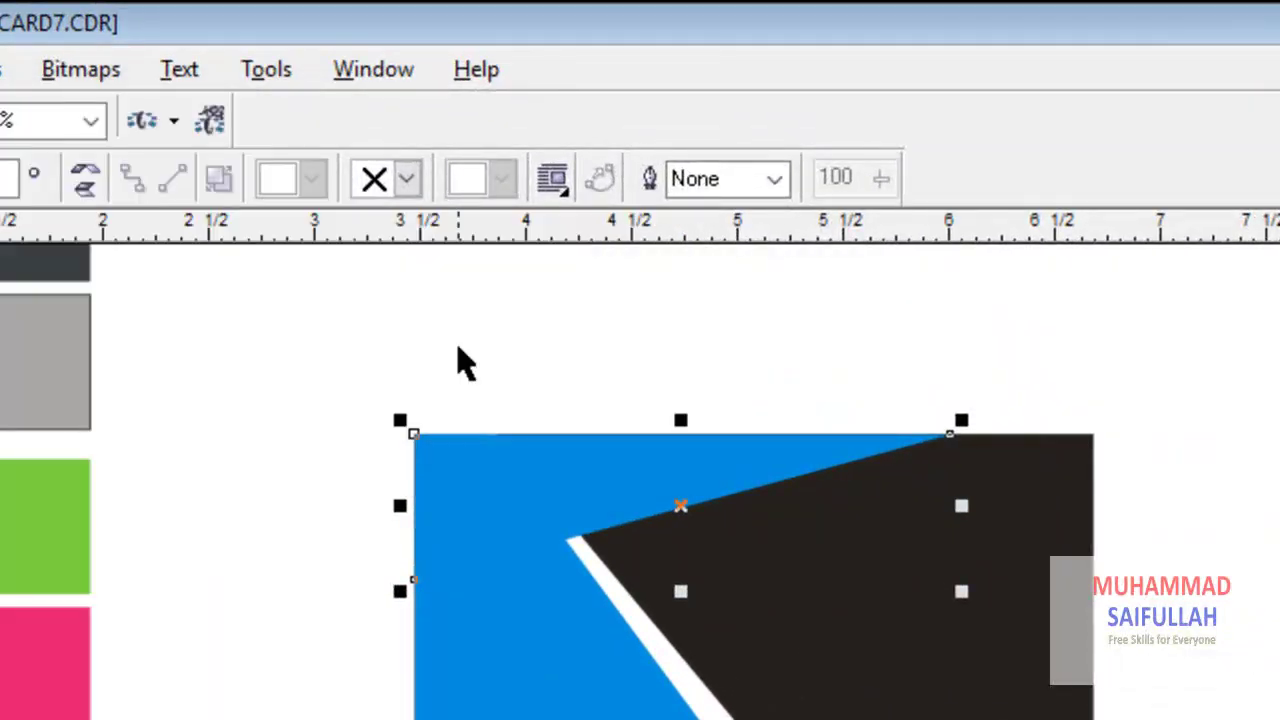
pyautogui.click(1, 69)
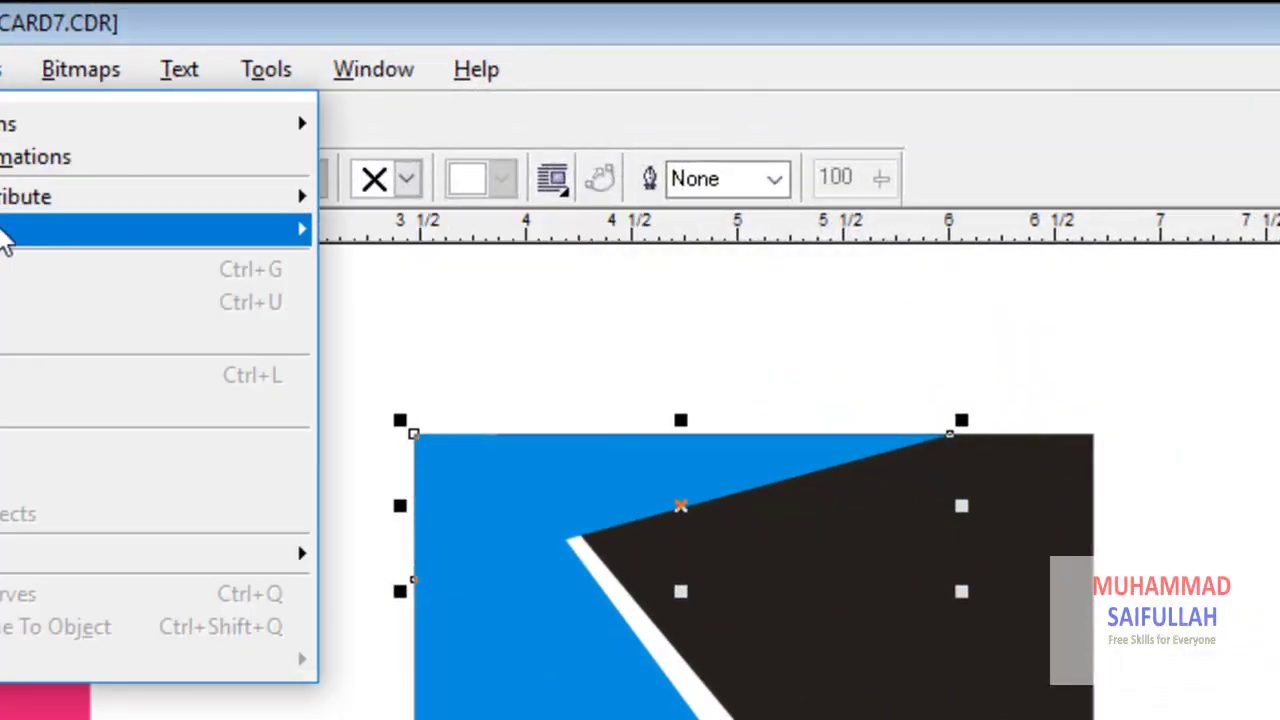
pyautogui.moveTo(3, 235)
pyautogui.click(438, 347)
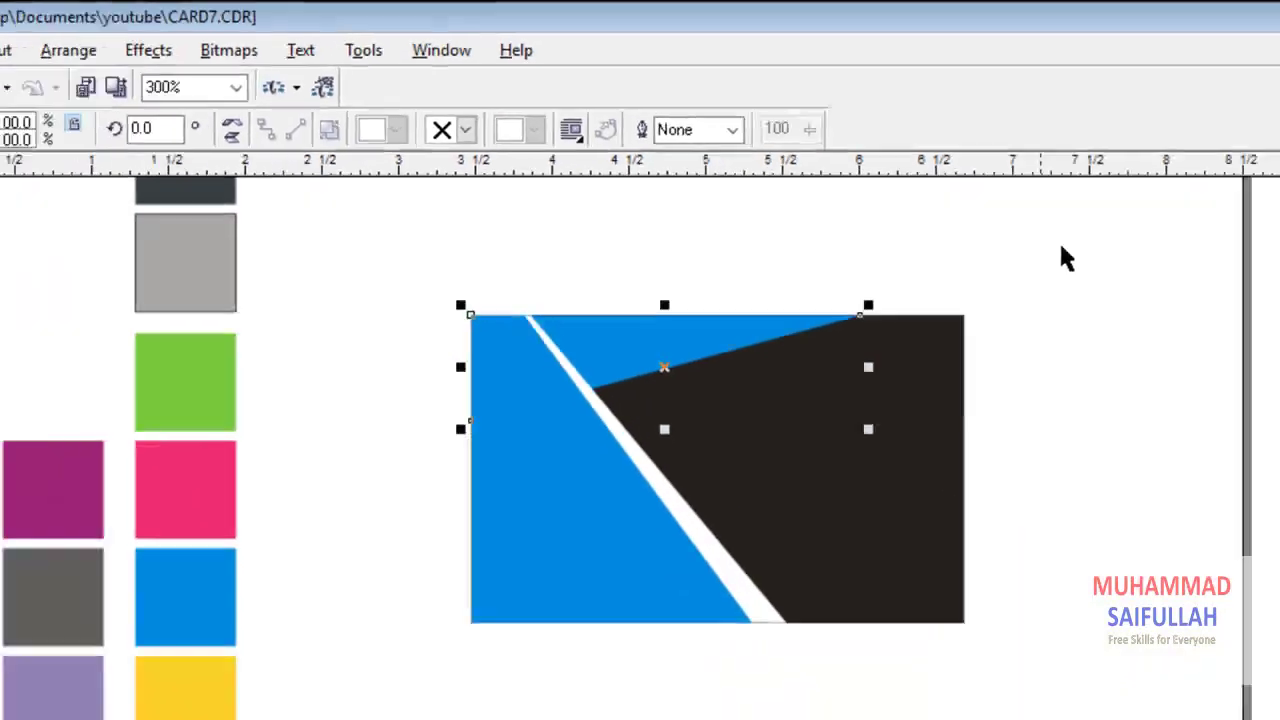
pyautogui.click(1262, 374)
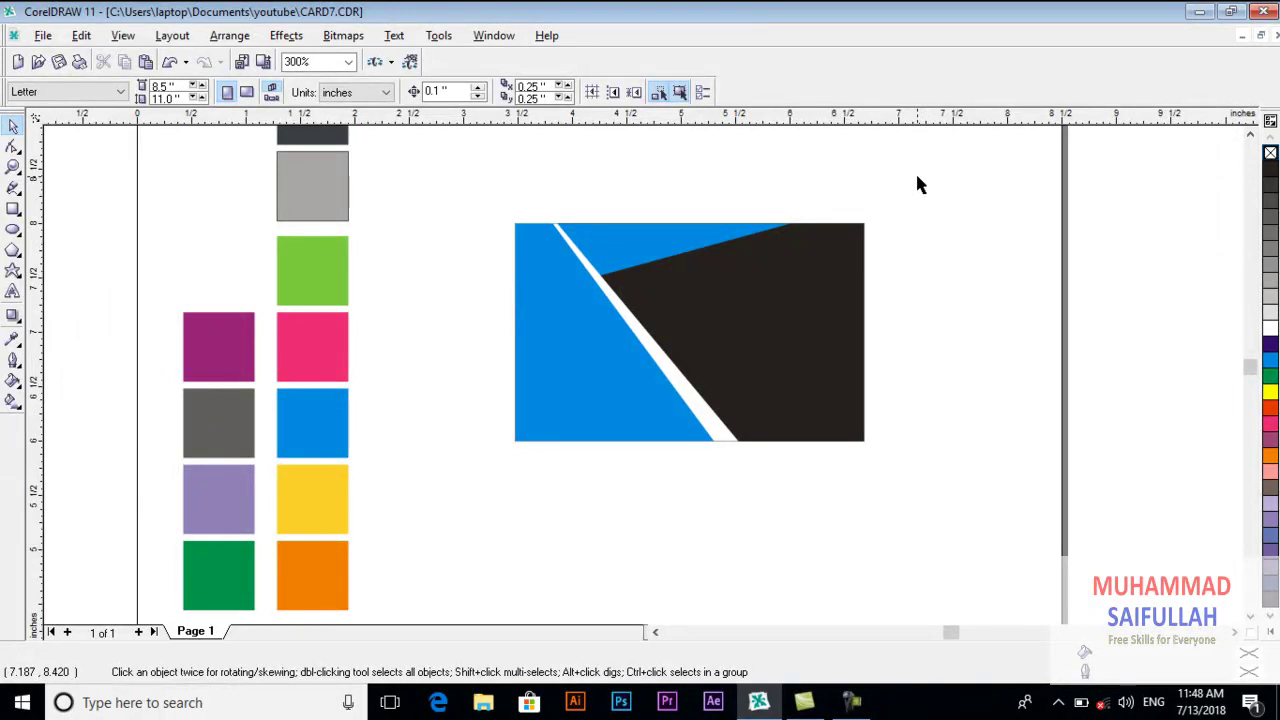
# Add an interactive drop shadow to the large slanted blue shape, drawn from its center toward the black area.
pyautogui.scroll(1, 605, 324)
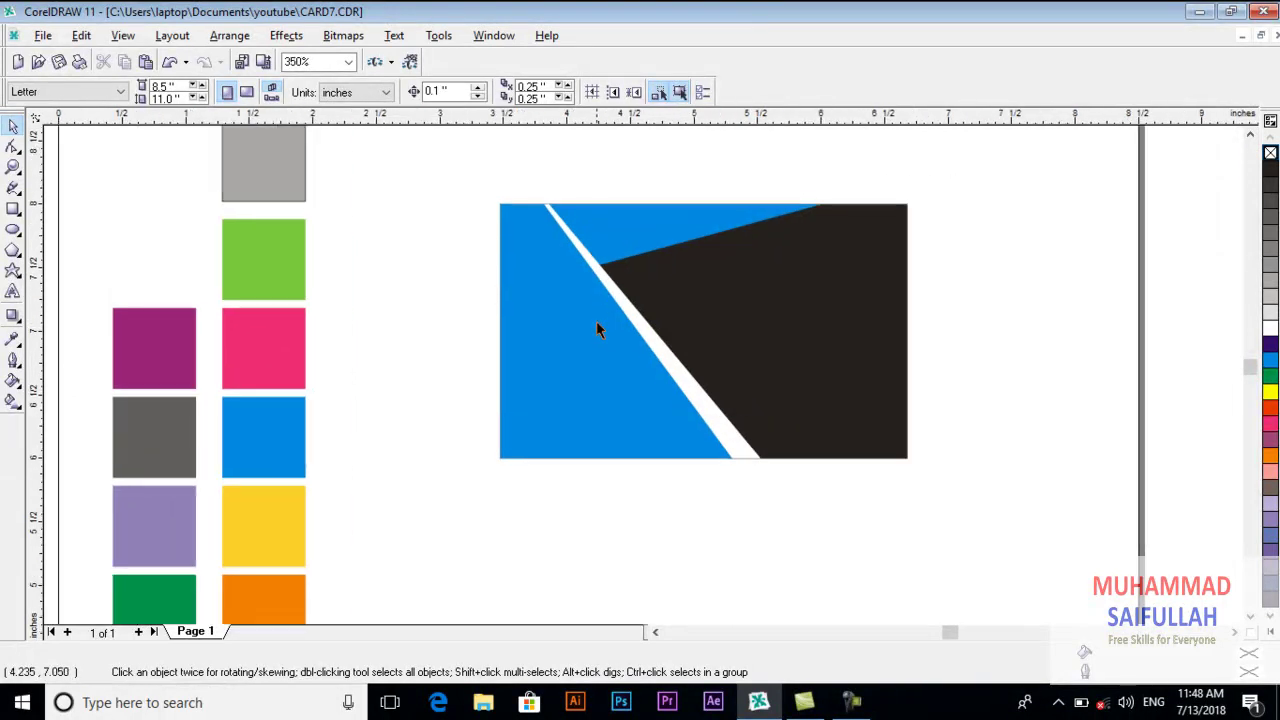
pyautogui.click(596, 326)
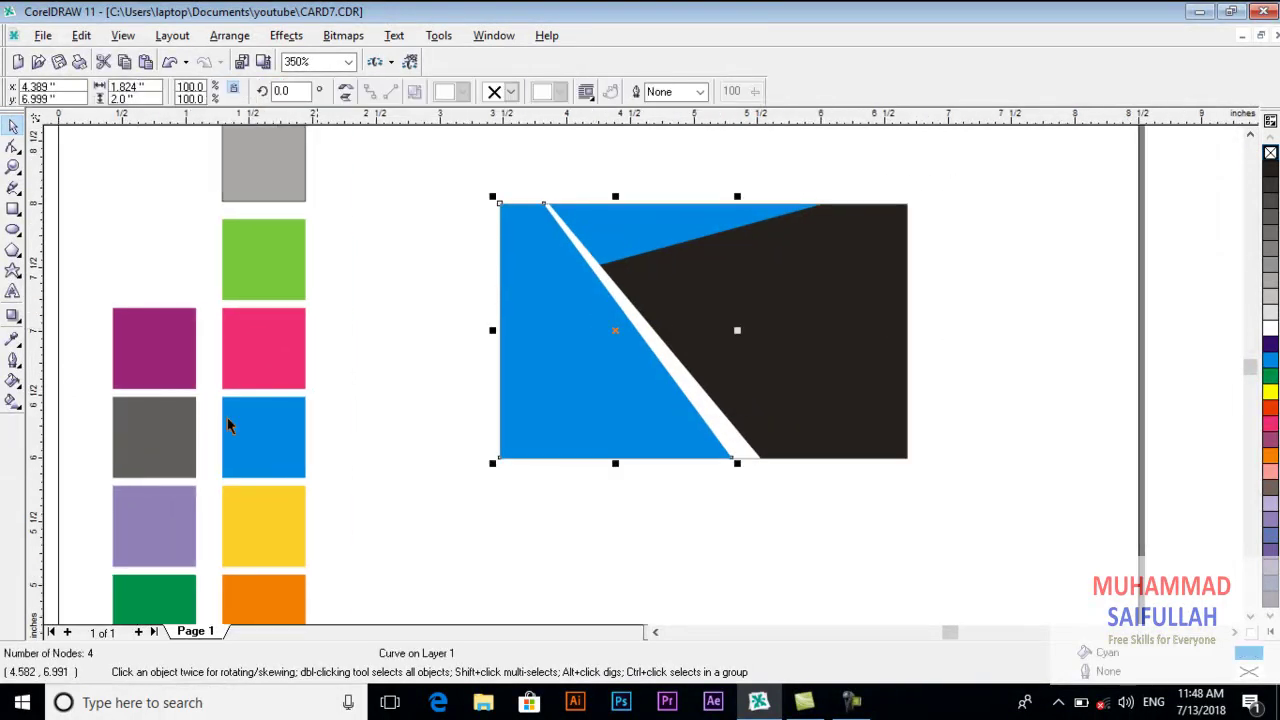
pyautogui.click(13, 316)
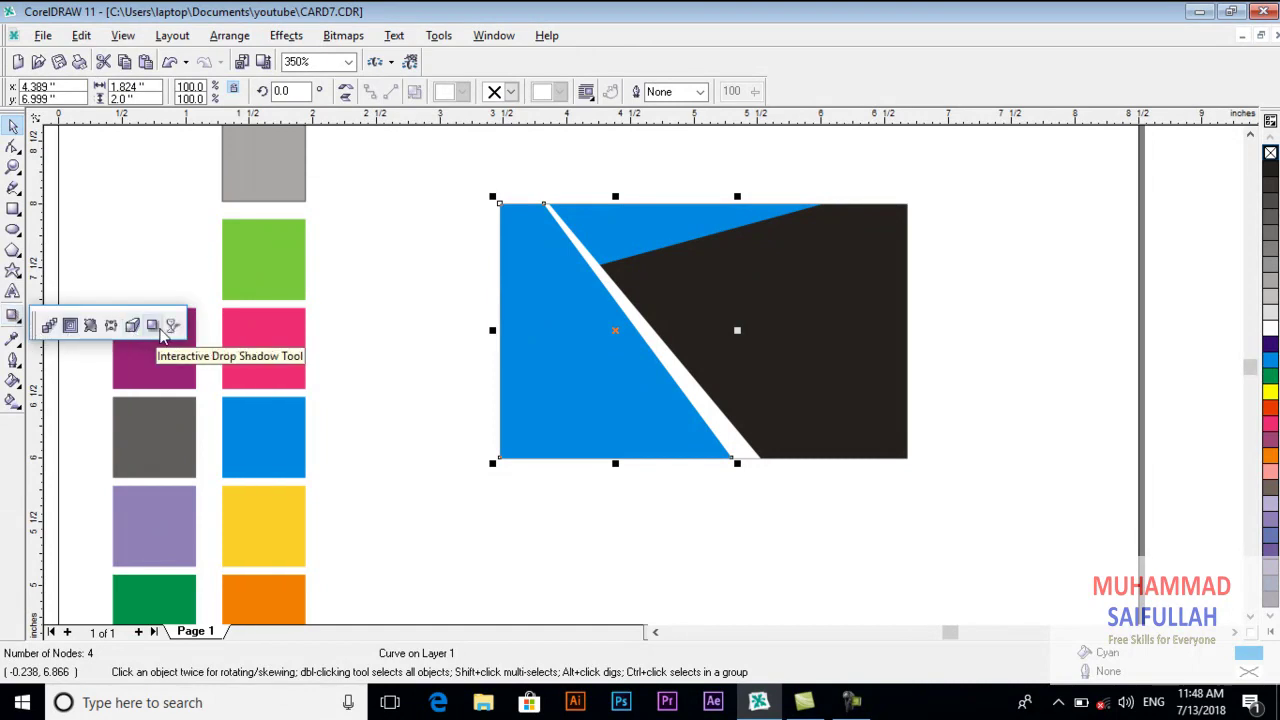
pyautogui.click(153, 326)
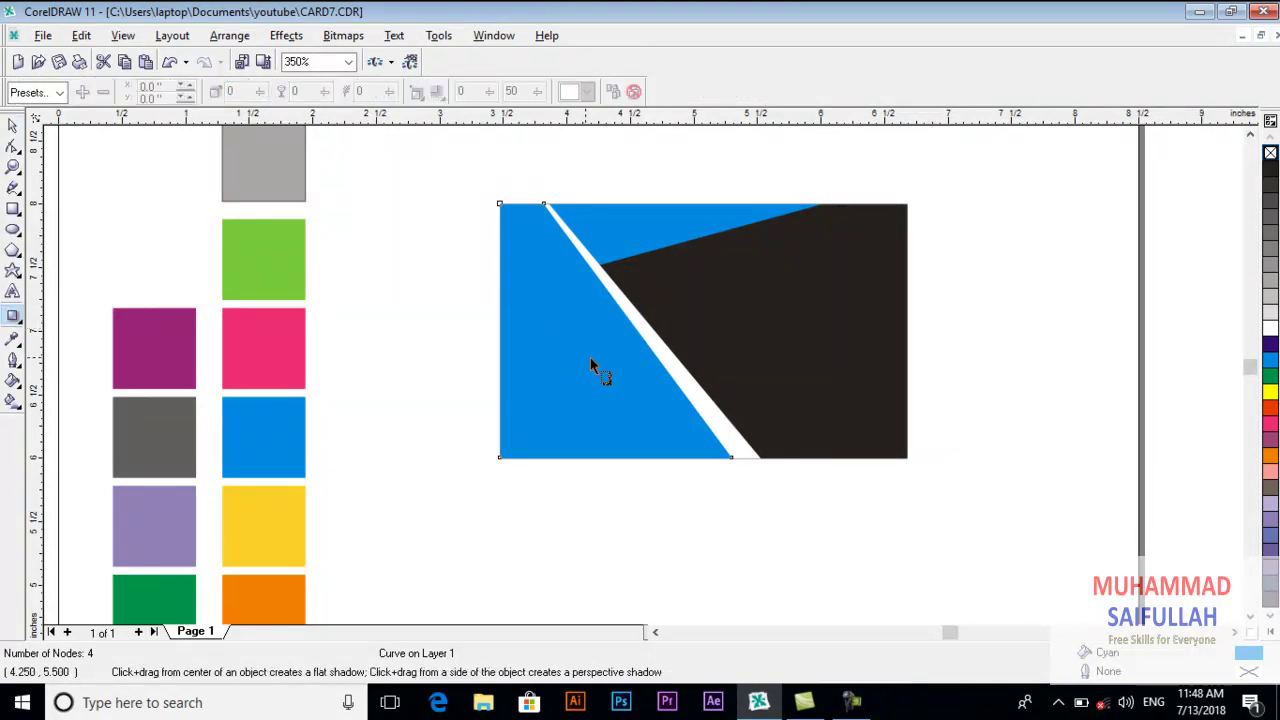
pyautogui.moveTo(615, 330); pyautogui.dragTo(712, 329)
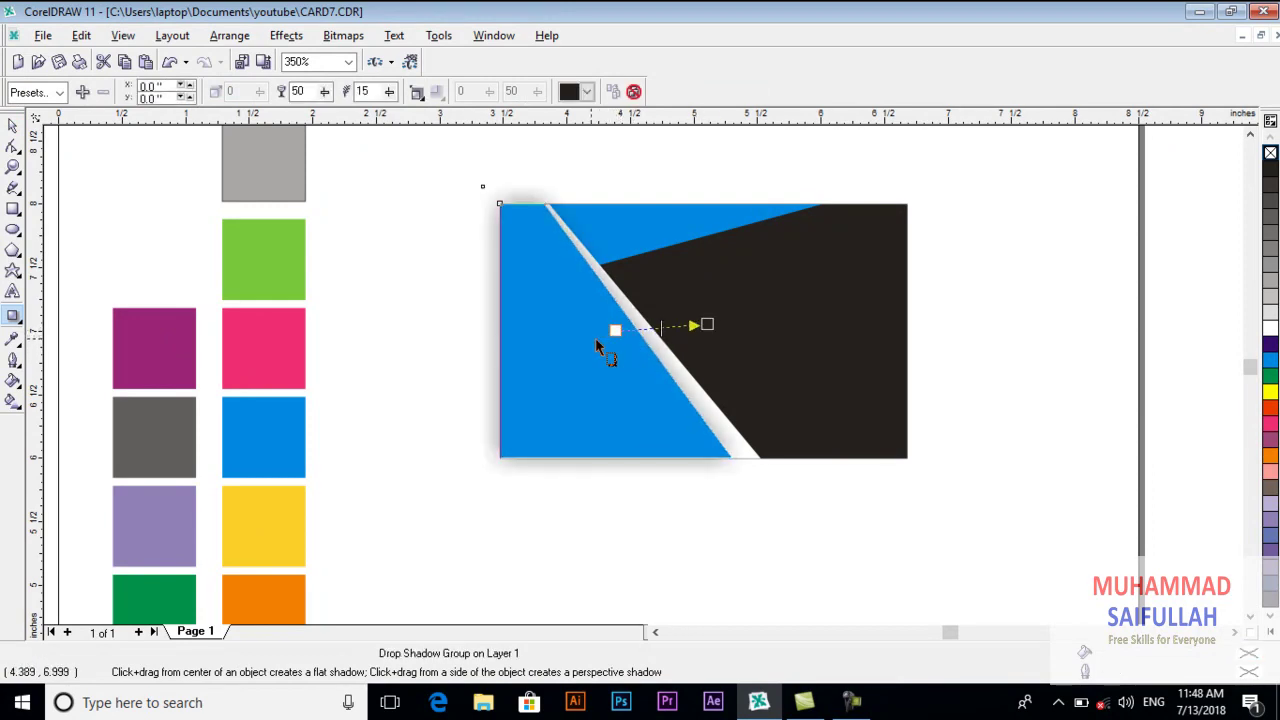
# Apply the Flat Bottom Left shadow preset and move the shadow to an offset of about 0.101 by -0.027 inches.
pyautogui.click(62, 92)
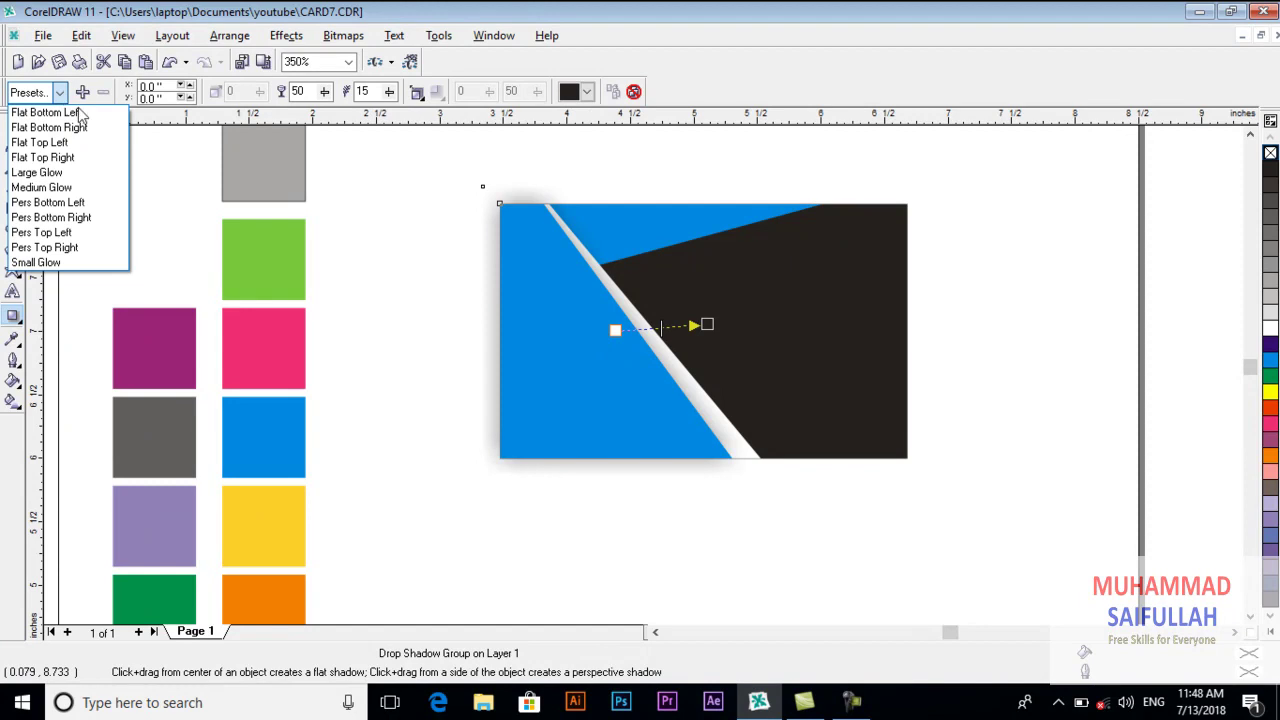
pyautogui.click(99, 116)
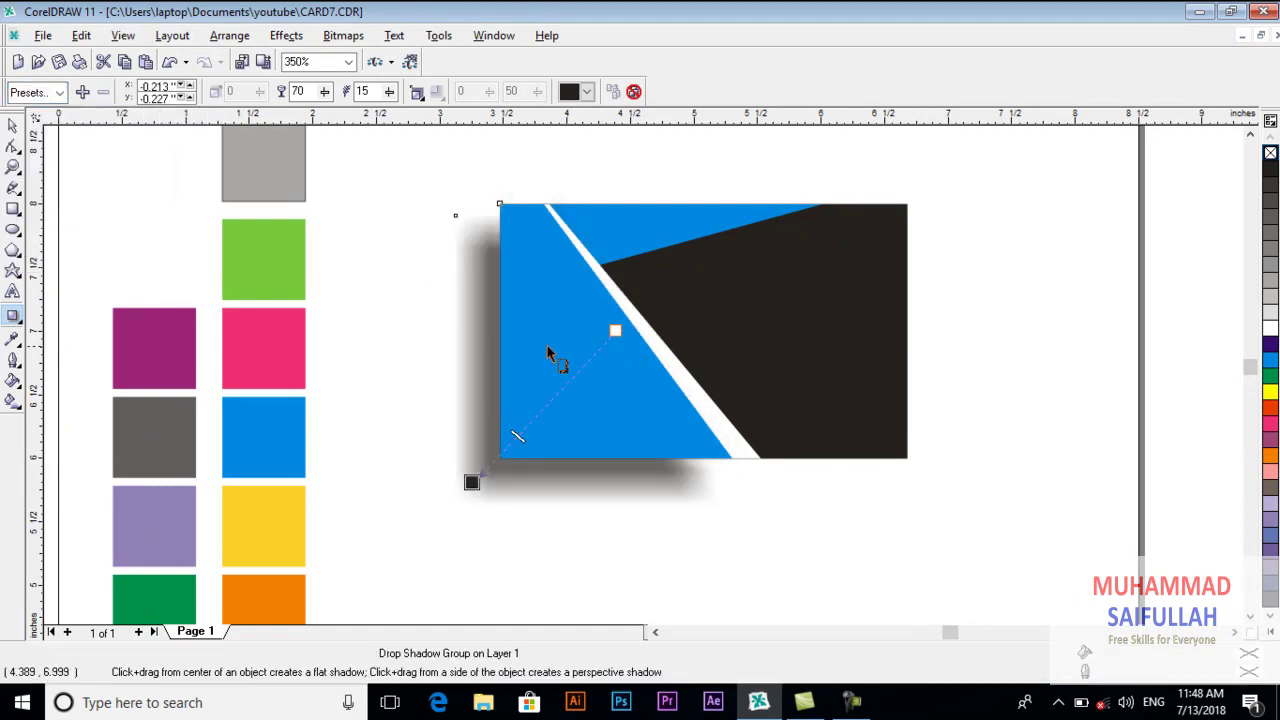
pyautogui.moveTo(473, 482); pyautogui.dragTo(744, 364)
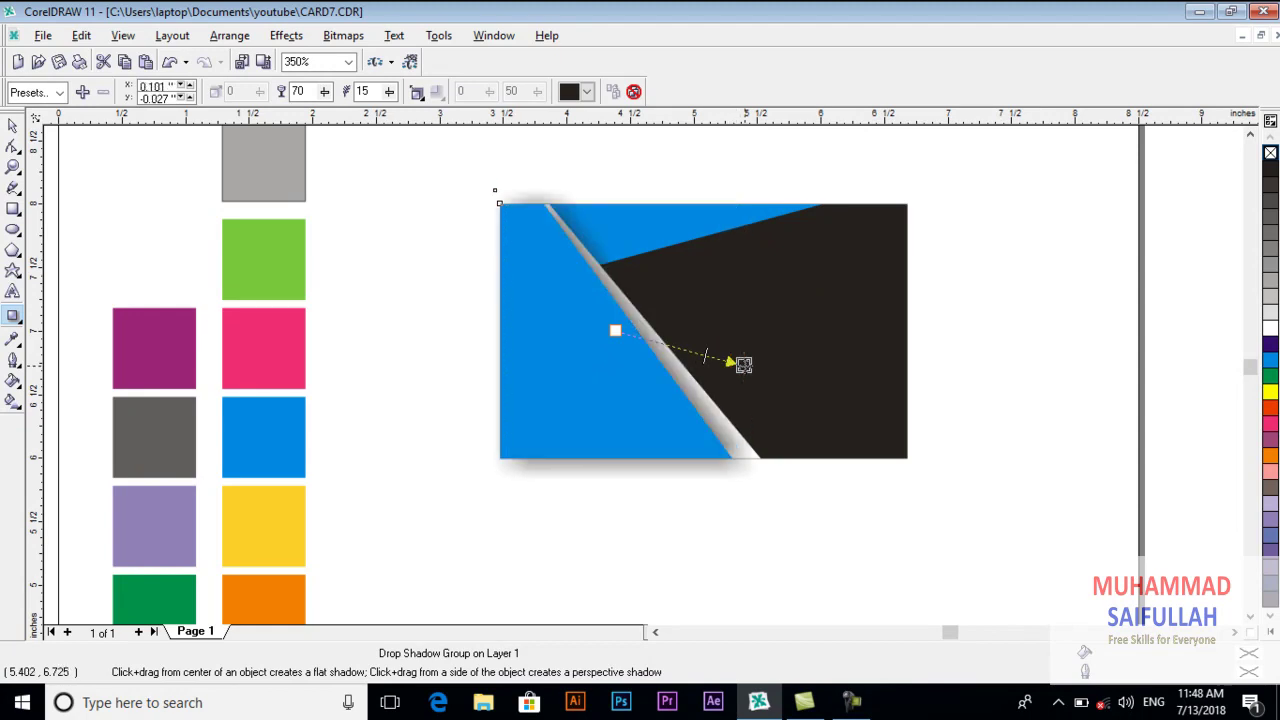
pyautogui.click(13, 125)
pyautogui.click(379, 219)
# Reselect the slanted blue shape and adjust its drop shadow to a 0.0 by 0.0 inch offset.
pyautogui.click(526, 266)
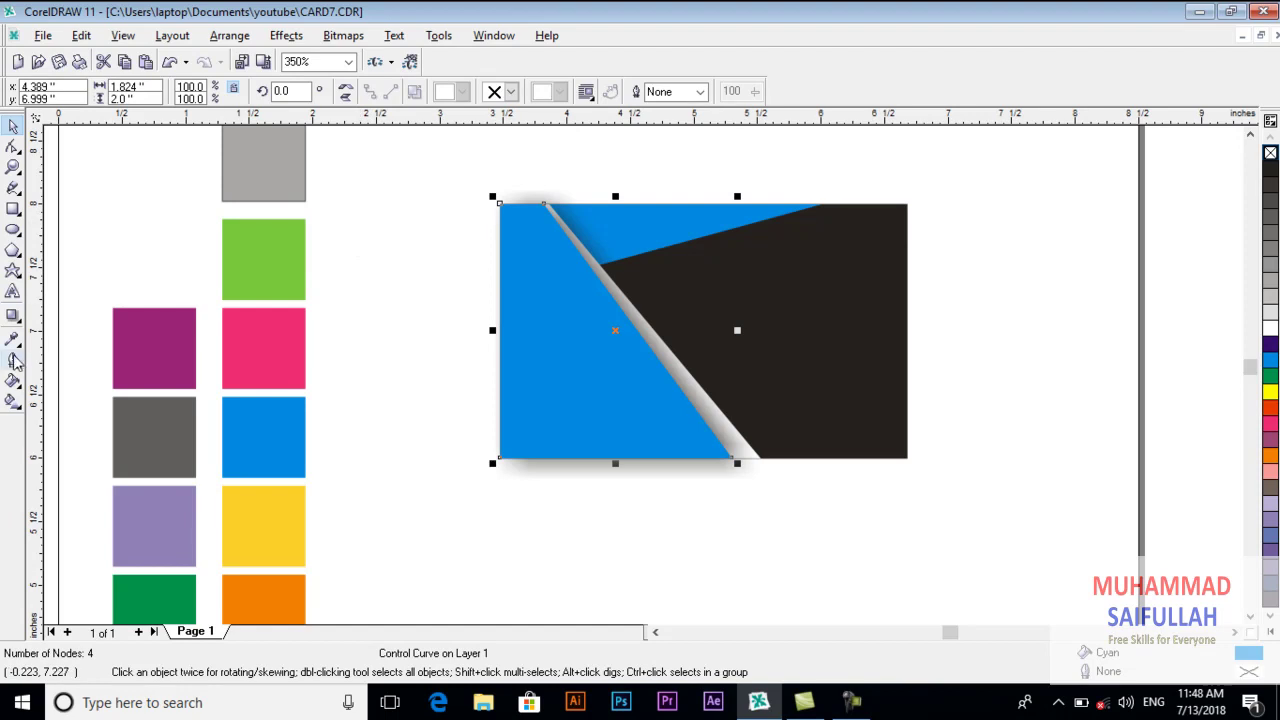
pyautogui.click(600, 320)
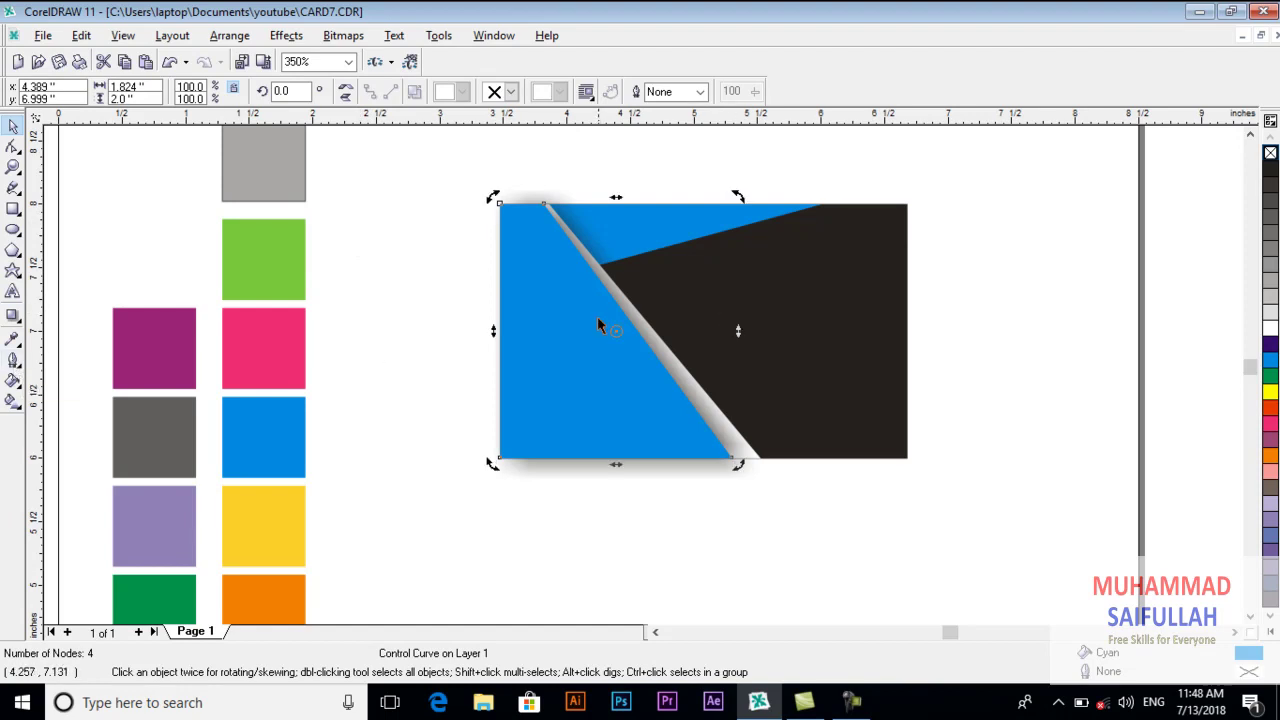
pyautogui.click(13, 316)
pyautogui.moveTo(615, 330); pyautogui.dragTo(692, 349)
pyautogui.click(59, 92)
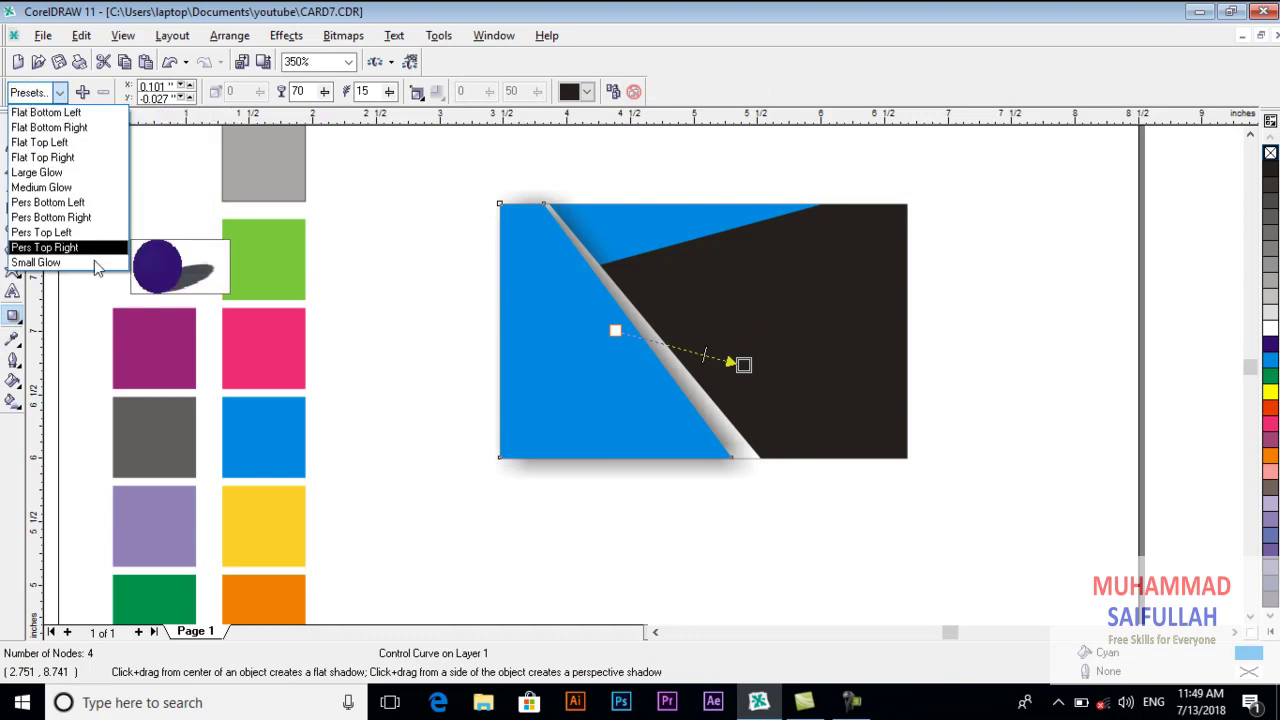
pyautogui.click(739, 106)
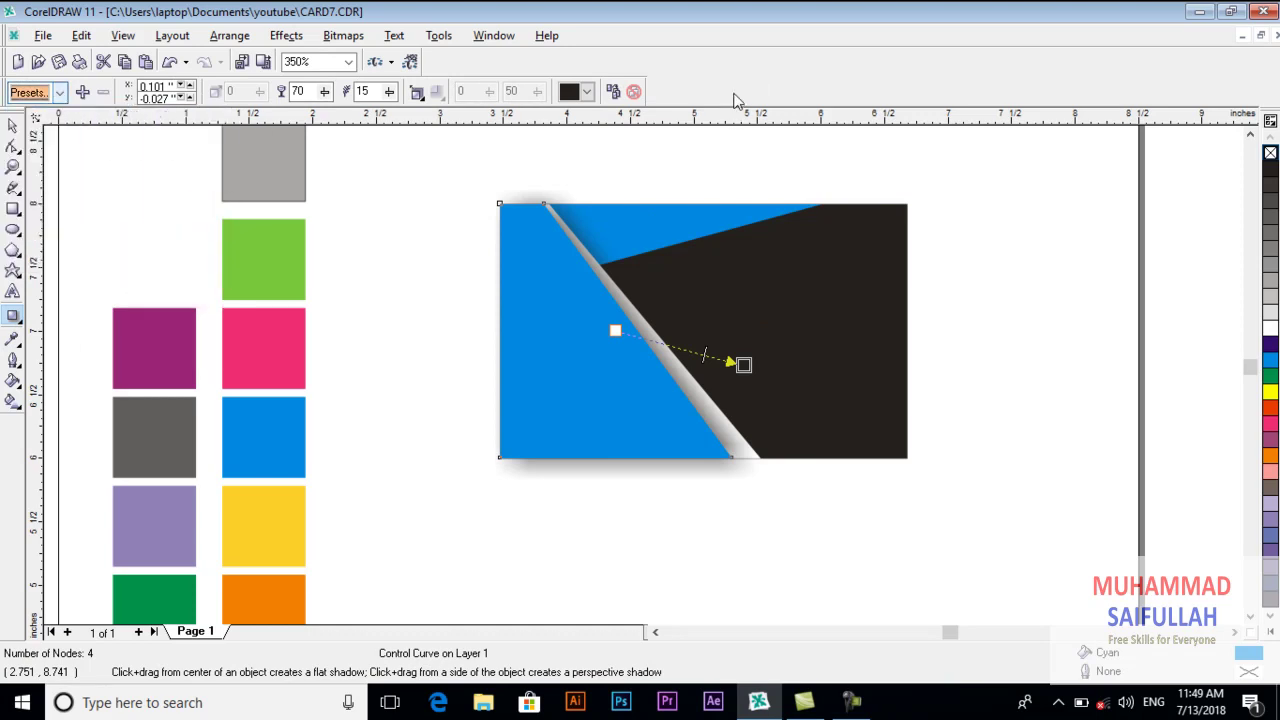
pyautogui.click(595, 347)
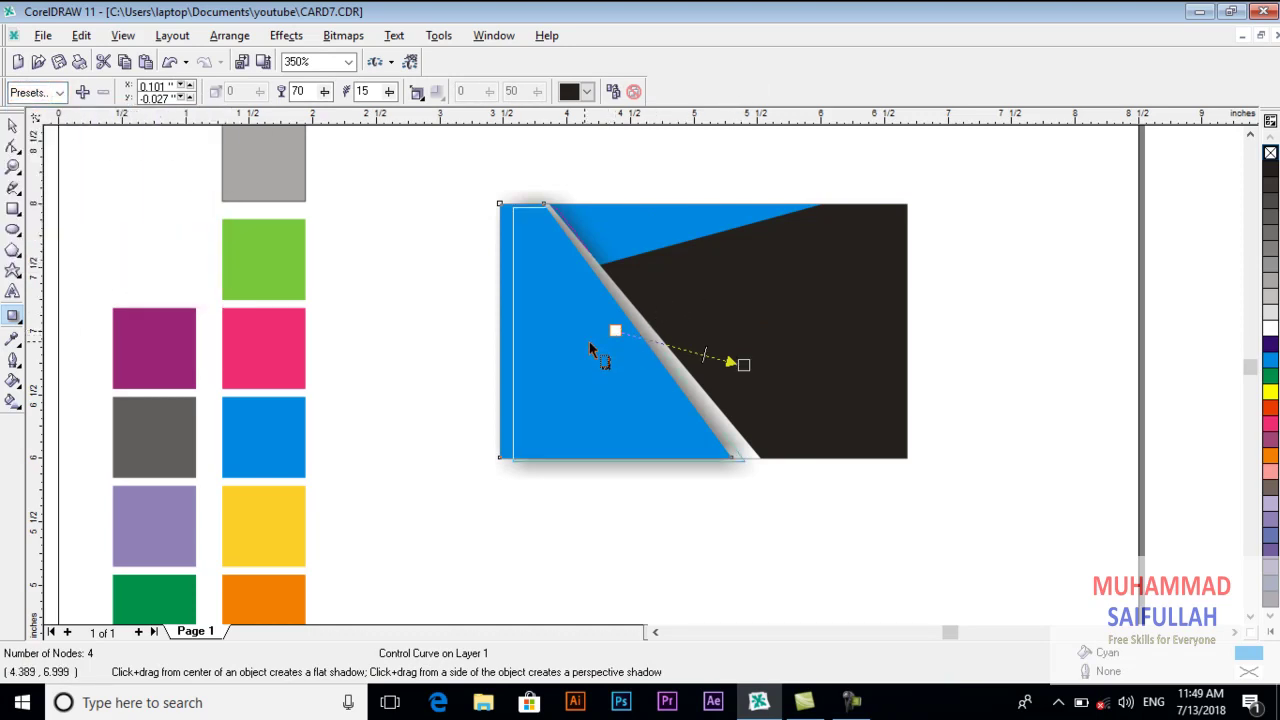
pyautogui.moveTo(729, 358); pyautogui.dragTo(655, 334)
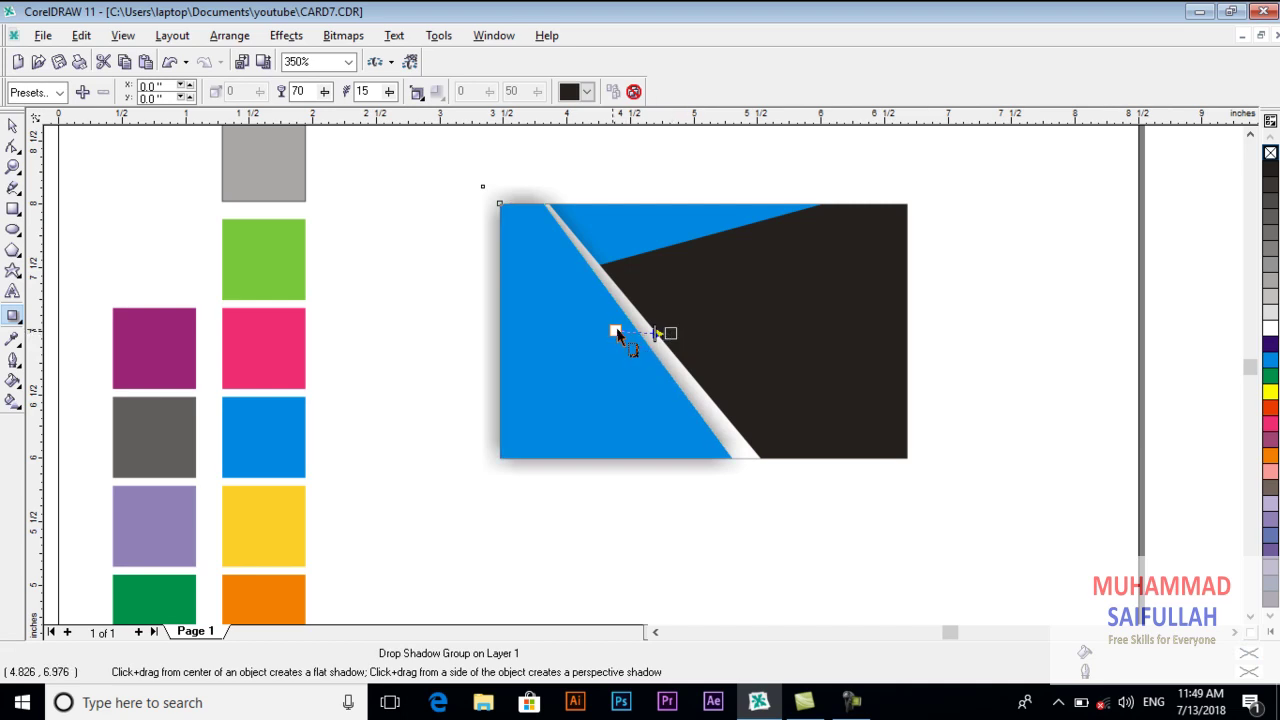
# Set the drop shadow's feathering to 14.
pyautogui.click(389, 91)
pyautogui.moveTo(405, 116); pyautogui.dragTo(340, 120)
pyautogui.click(390, 92)
pyautogui.click(389, 91)
pyautogui.click(388, 92)
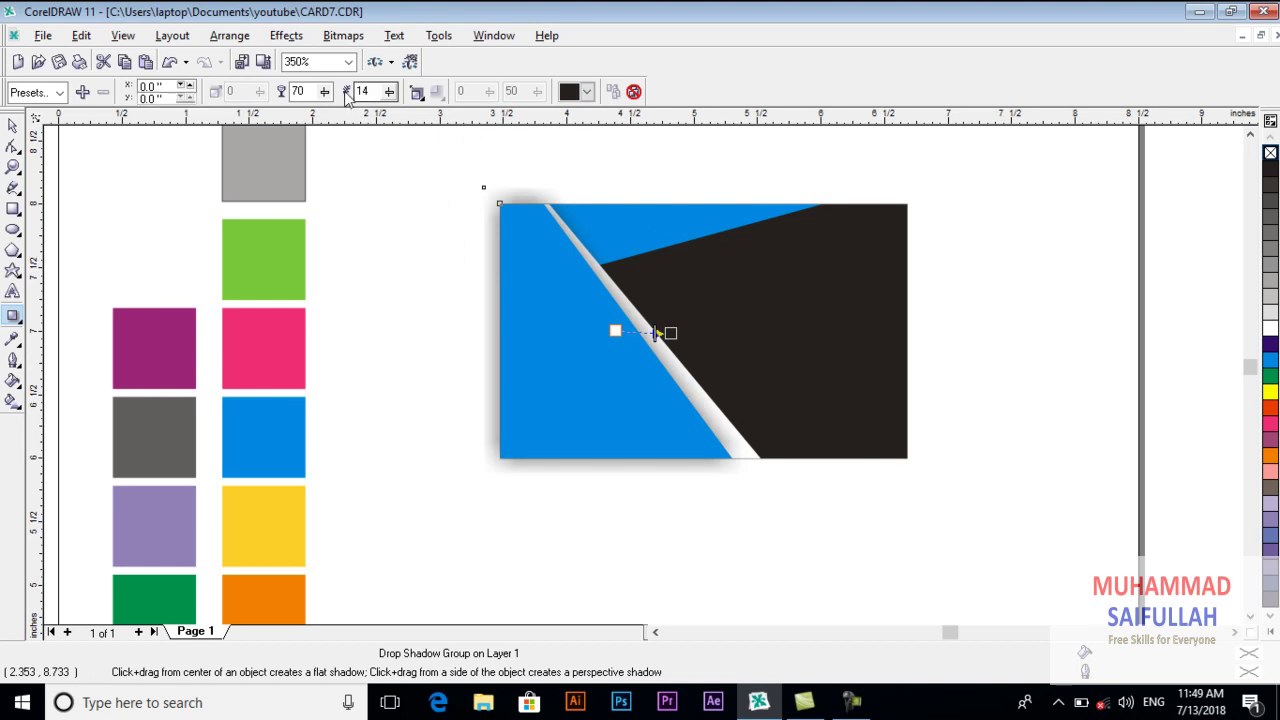
# Set the blue shape's drop shadow opacity to 16 and shift the shadow's end point slightly farther up into the black area.
pyautogui.click(324, 91)
pyautogui.moveTo(325, 118); pyautogui.dragTo(281, 122)
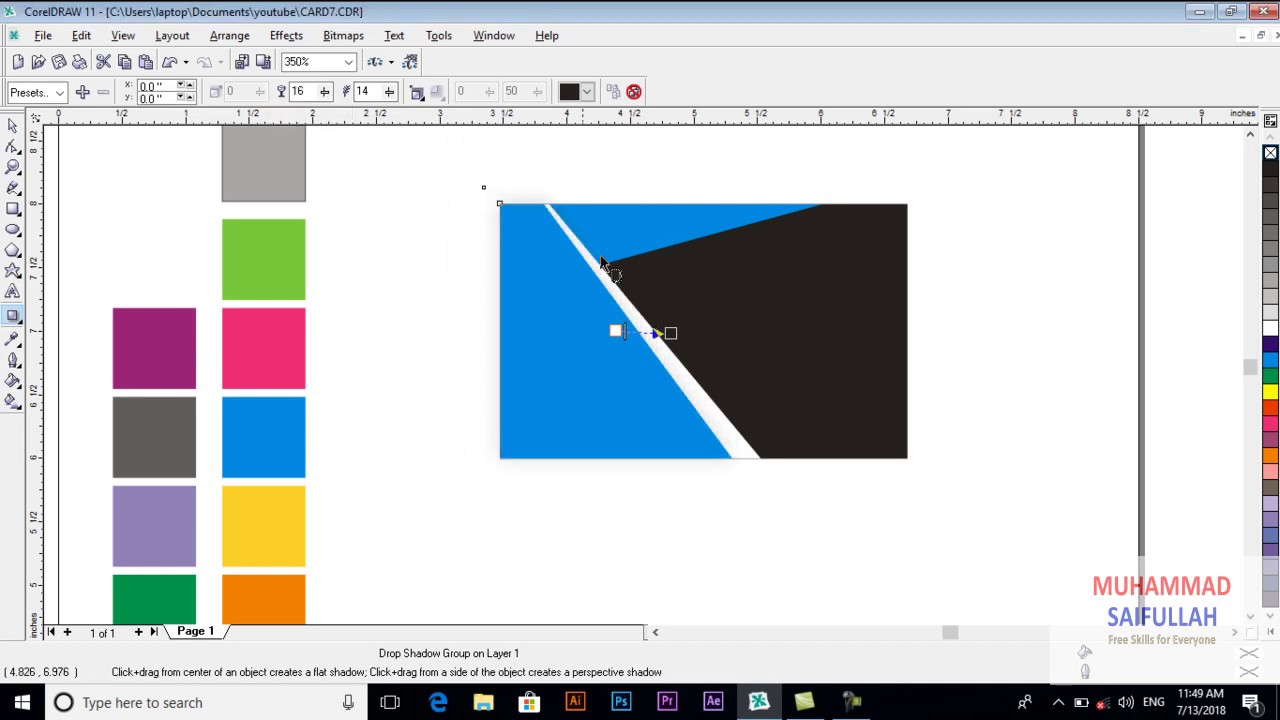
pyautogui.click(657, 331)
pyautogui.click(688, 320)
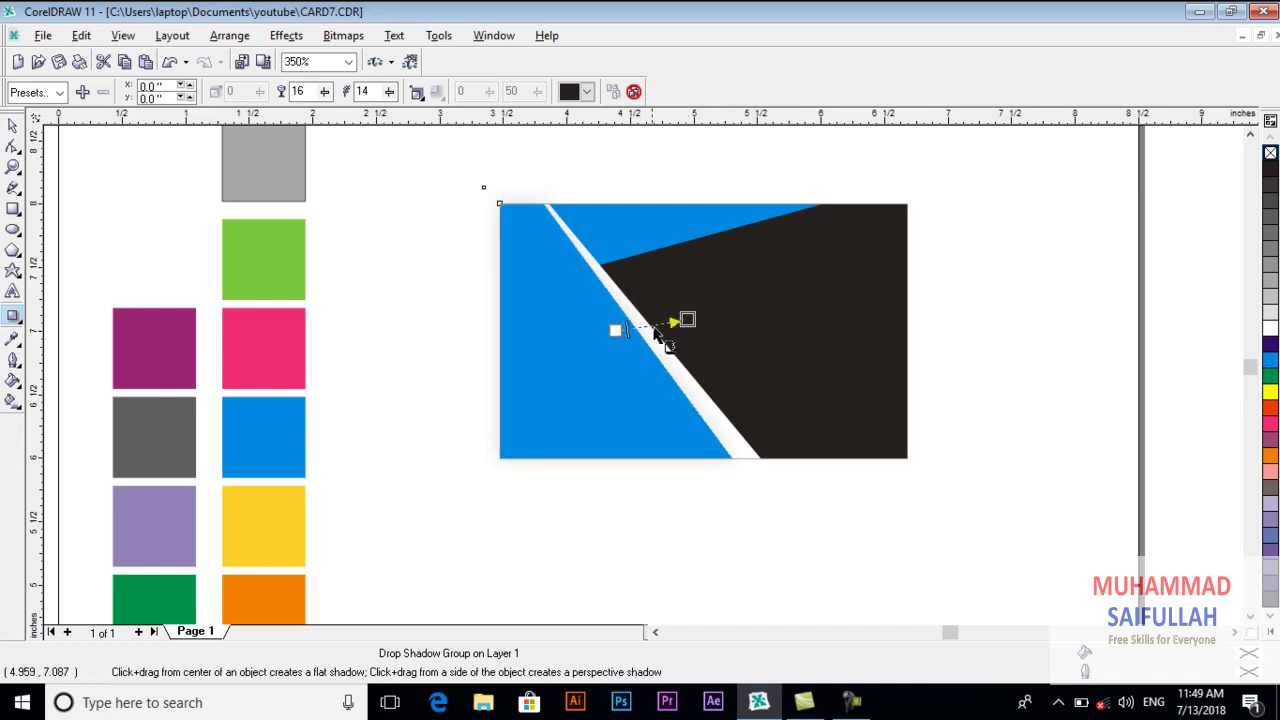
pyautogui.moveTo(641, 330); pyautogui.dragTo(686, 312)
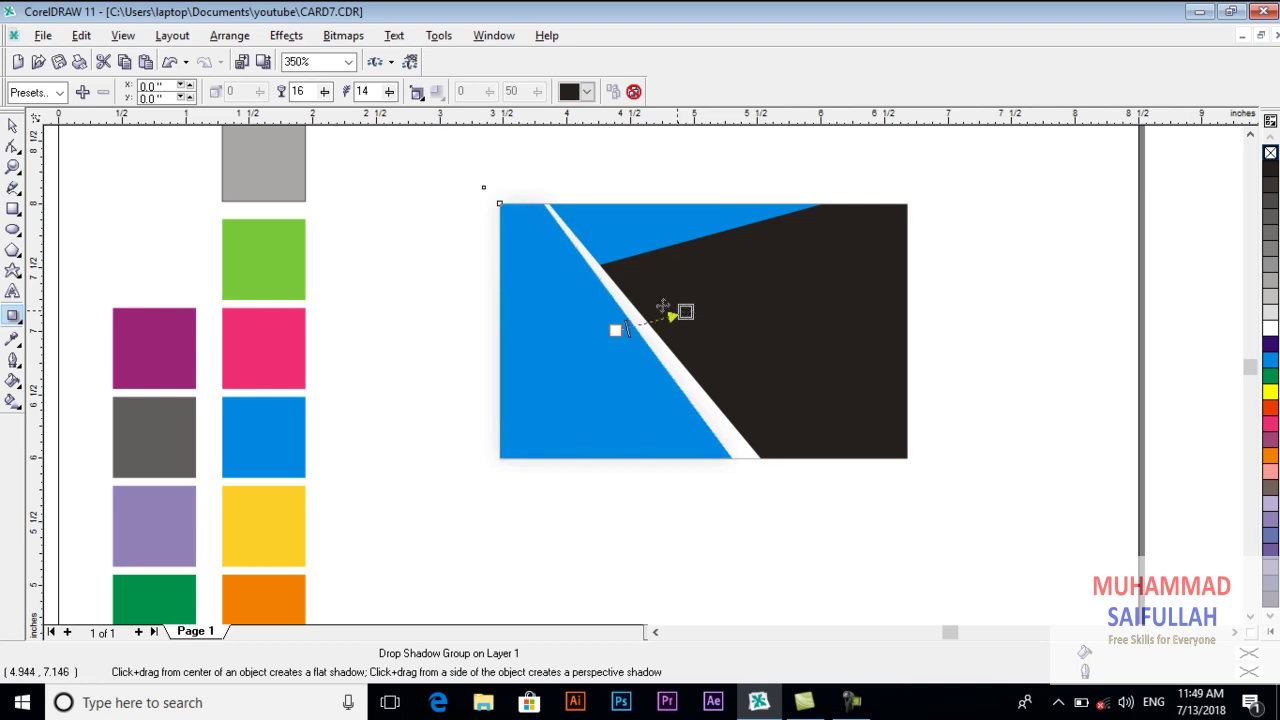
pyautogui.click(13, 127)
pyautogui.click(754, 566)
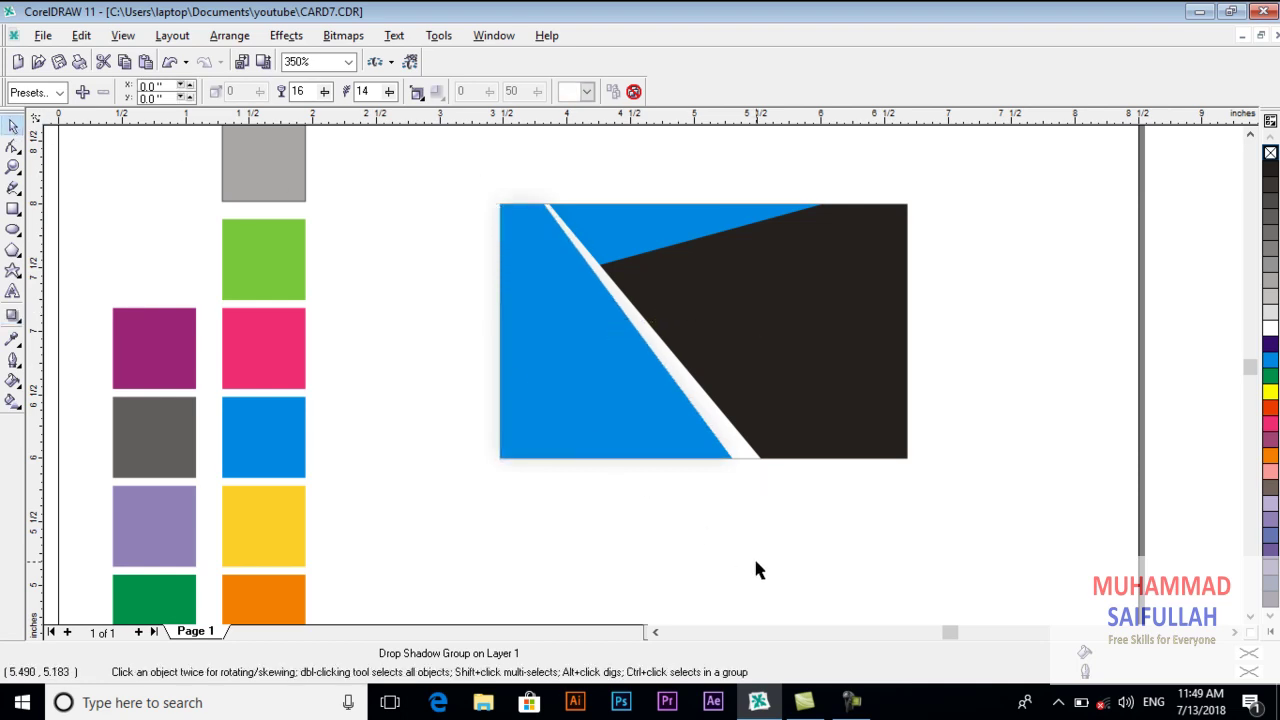
# Move the small logo and company name group from under Back onto the card's black area and order it to the front.
pyautogui.scroll(-3, 711, 351)
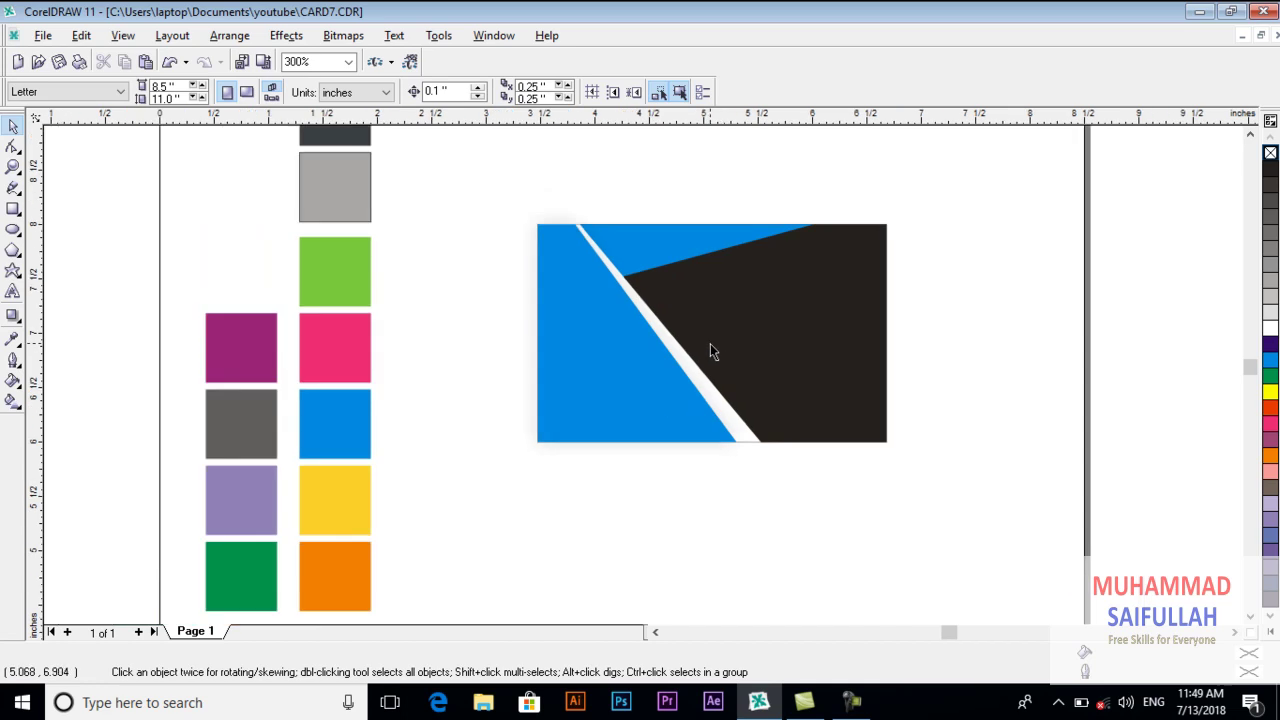
pyautogui.scroll(-1, 379, 376)
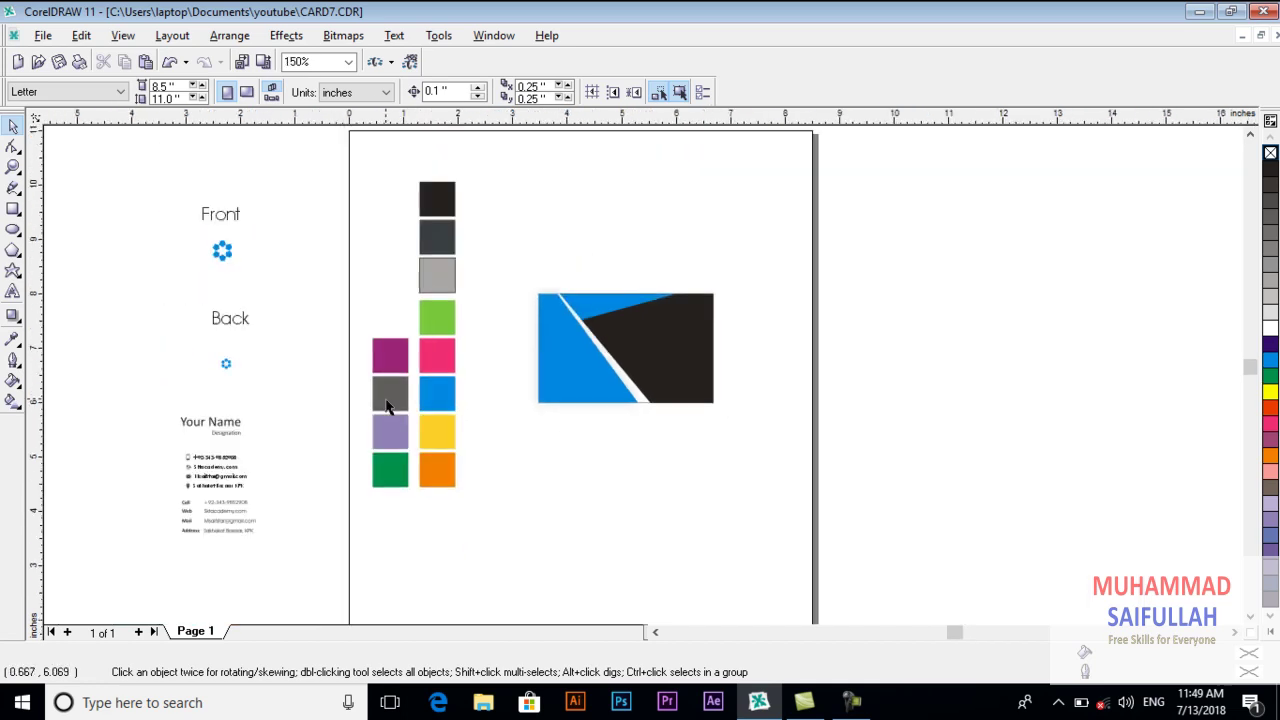
pyautogui.click(226, 364)
pyautogui.moveTo(226, 364); pyautogui.dragTo(672, 363)
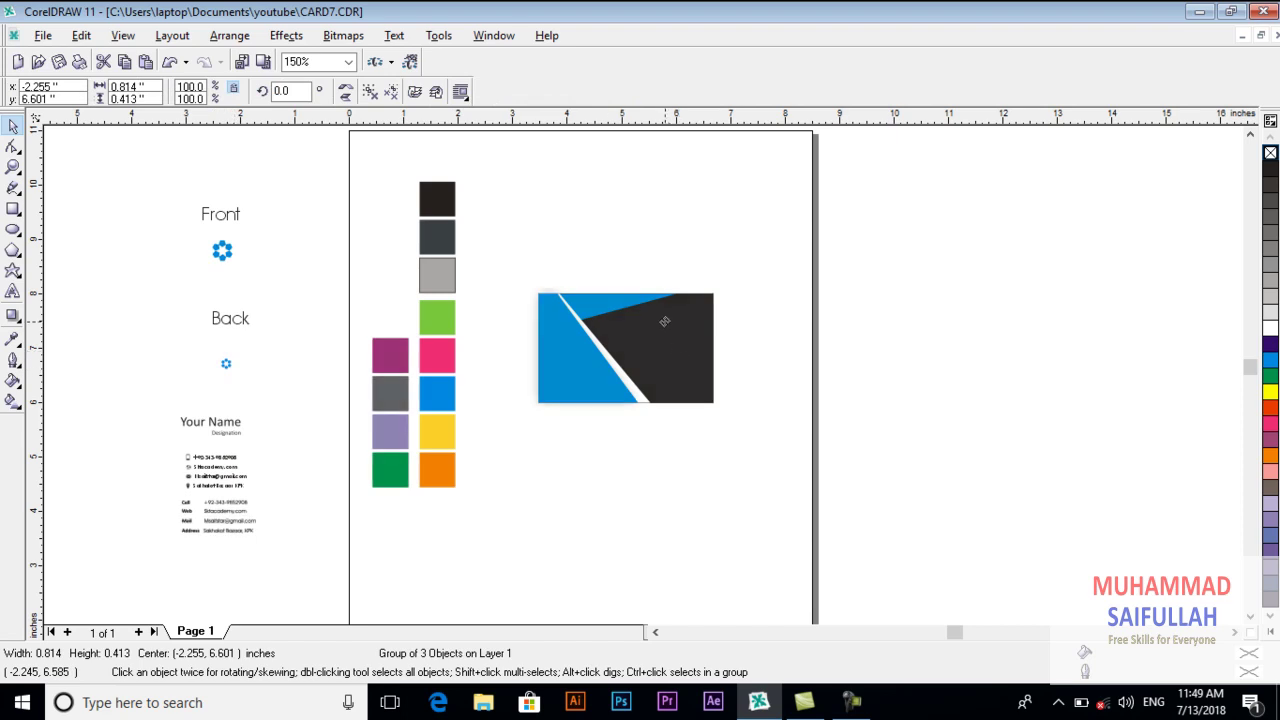
pyautogui.moveTo(673, 317); pyautogui.dragTo(674, 318)
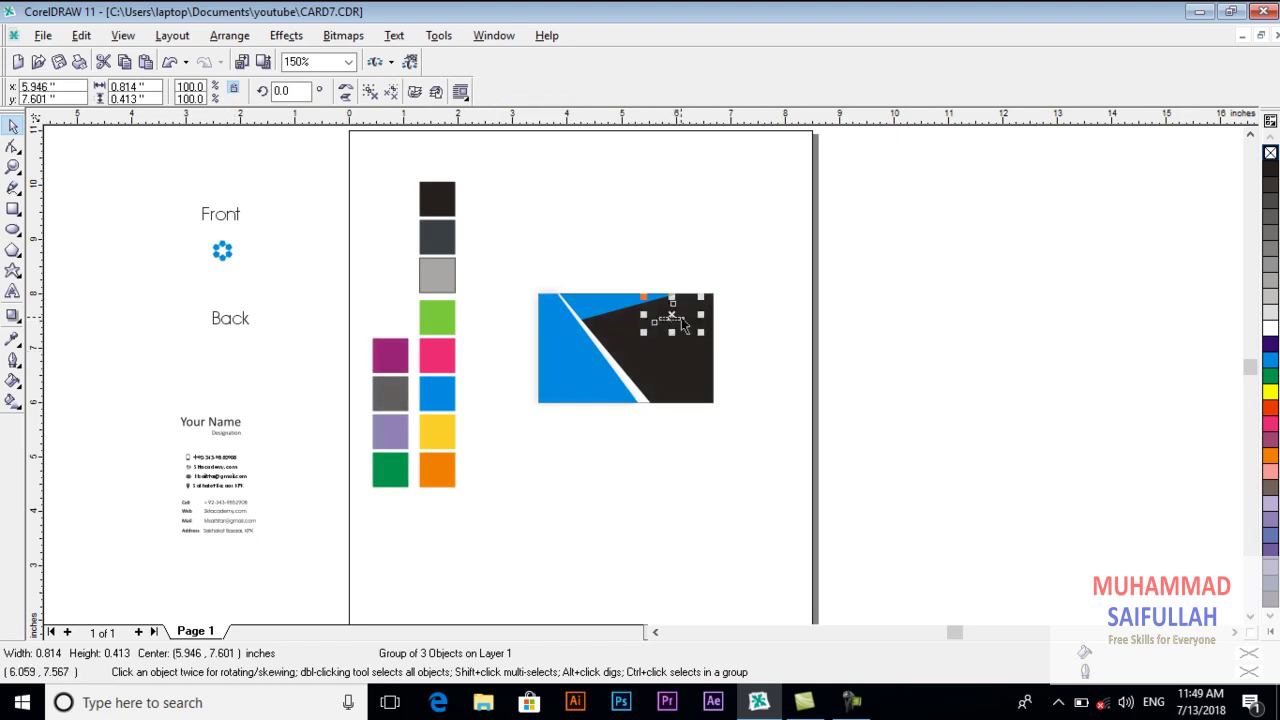
pyautogui.scroll(1, 684, 325)
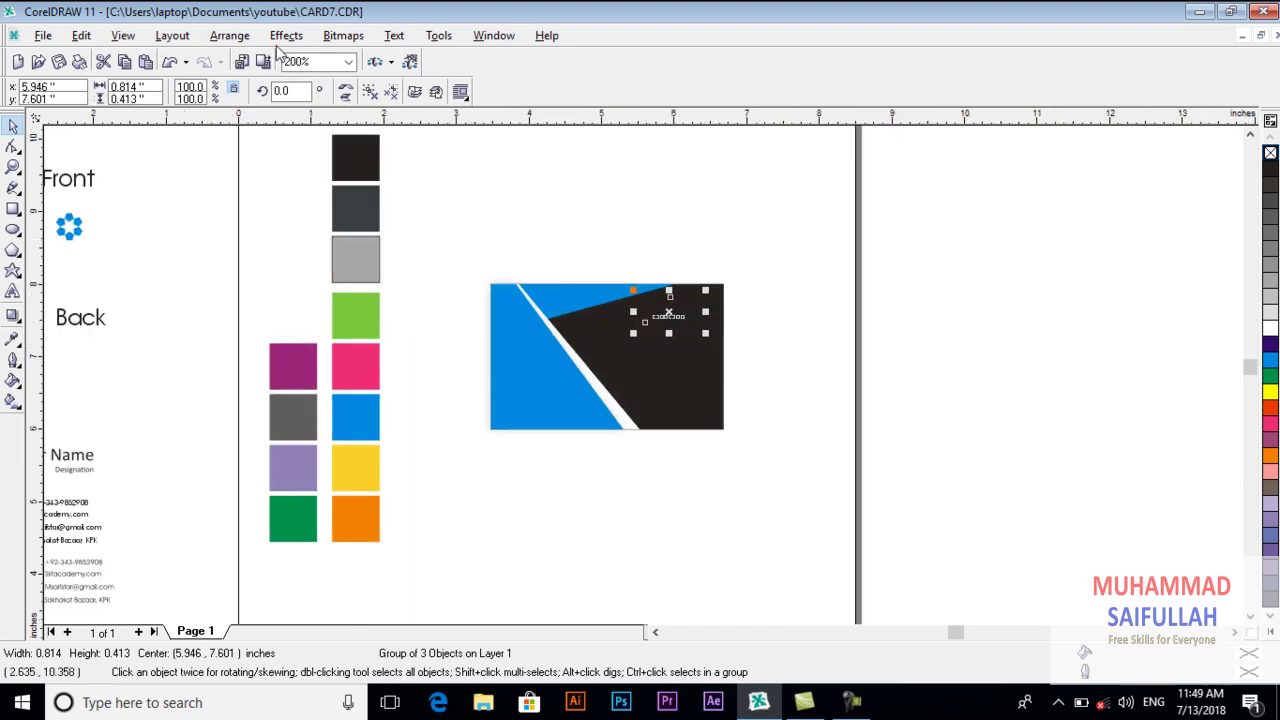
pyautogui.click(232, 38)
pyautogui.moveTo(340, 119)
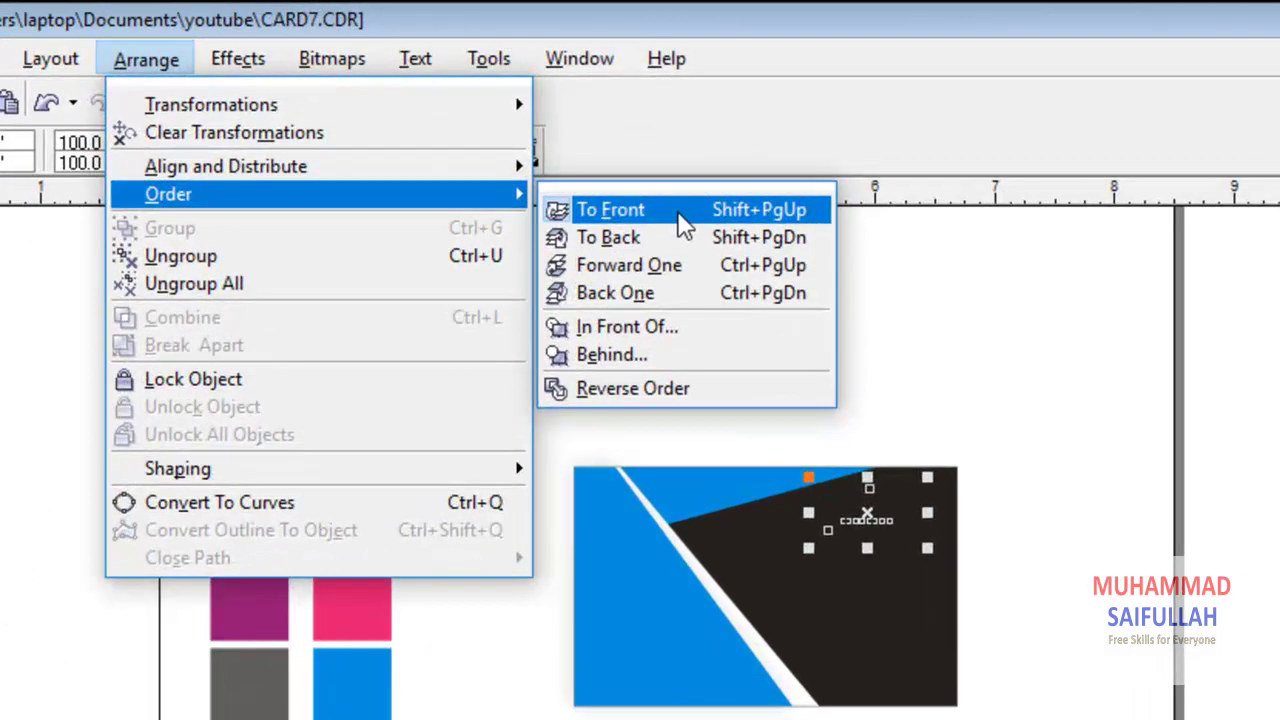
pyautogui.click(640, 190)
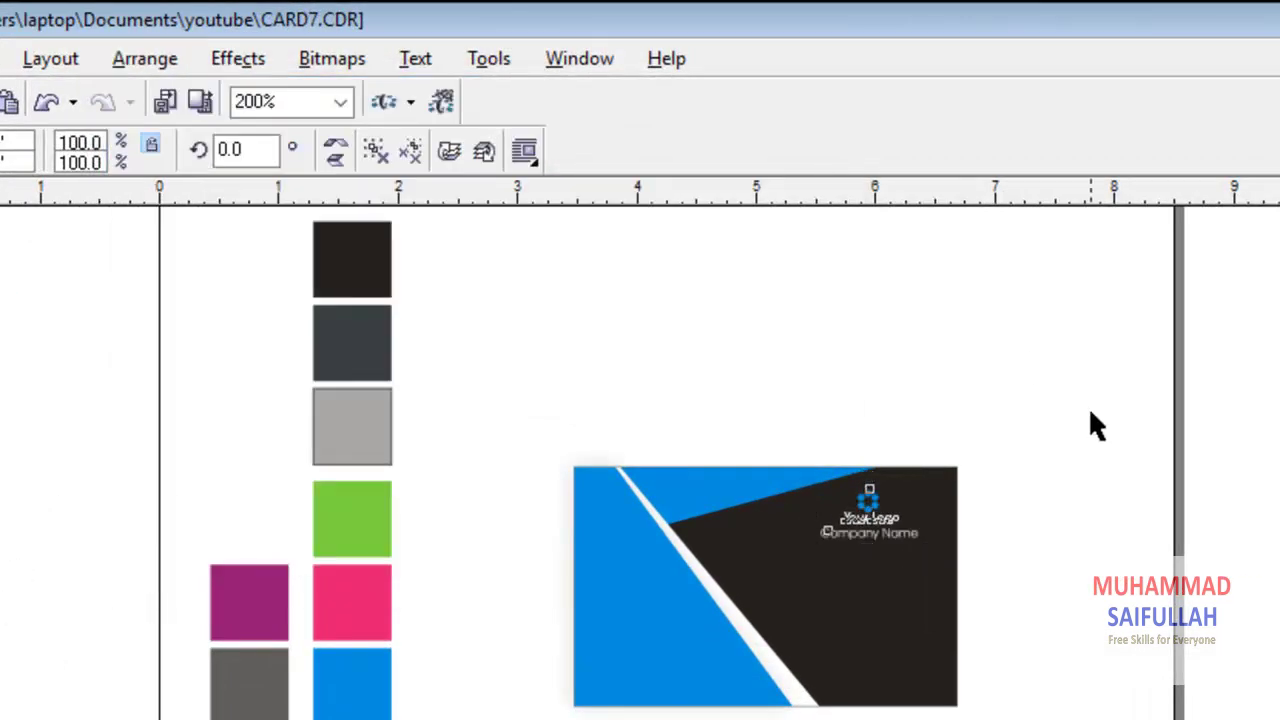
# Shift the logo and company name group slightly right on the black area, centered at about X 6.064 inches.
pyautogui.click(1011, 362)
pyautogui.scroll(3, 823, 464)
pyautogui.moveTo(864, 503); pyautogui.dragTo(889, 503)
pyautogui.click(1150, 510)
pyautogui.scroll(-2, 1010, 375)
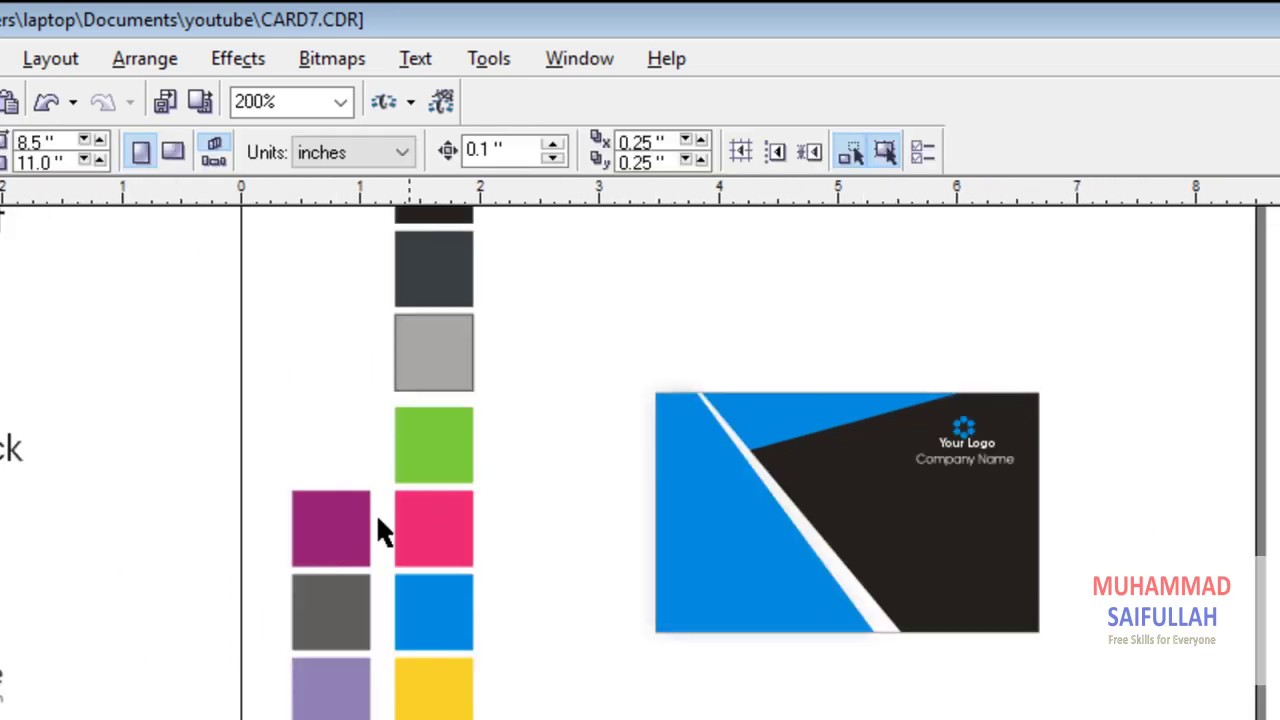
# Move the Your Name and Designation group onto the black area below the logo and order it to the front.
pyautogui.click(4, 676)
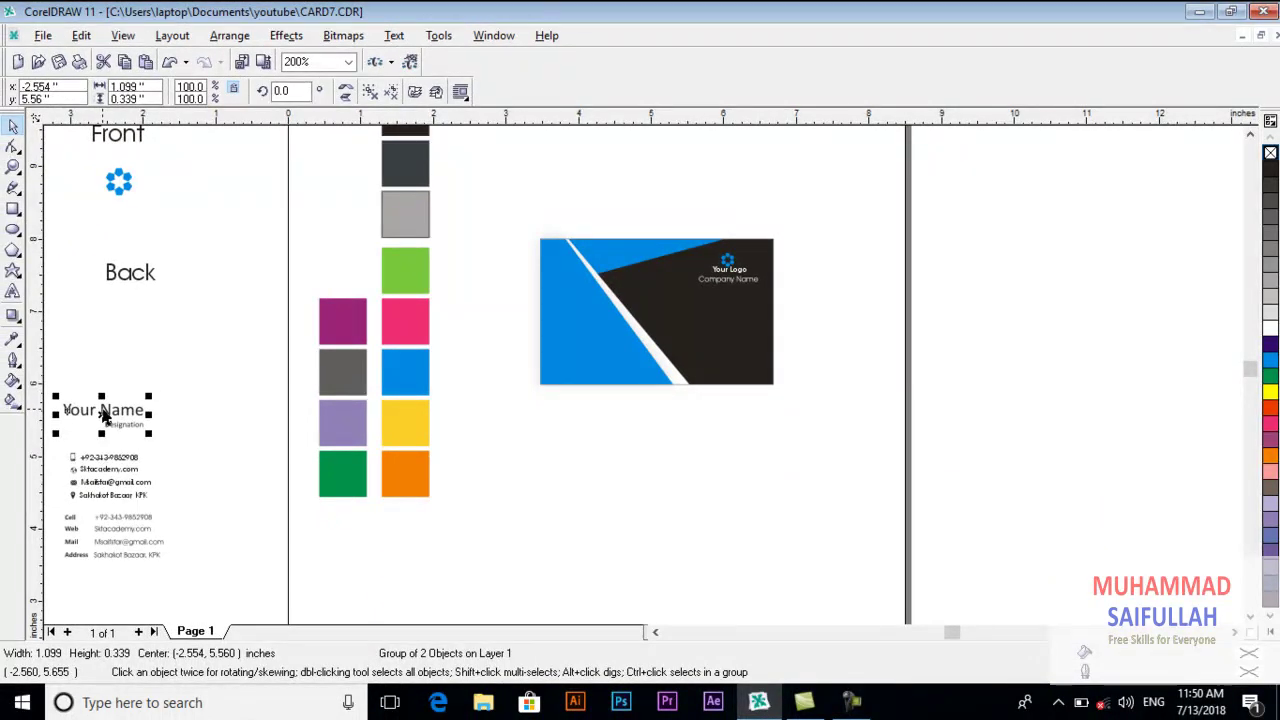
pyautogui.moveTo(108, 414); pyautogui.dragTo(722, 329)
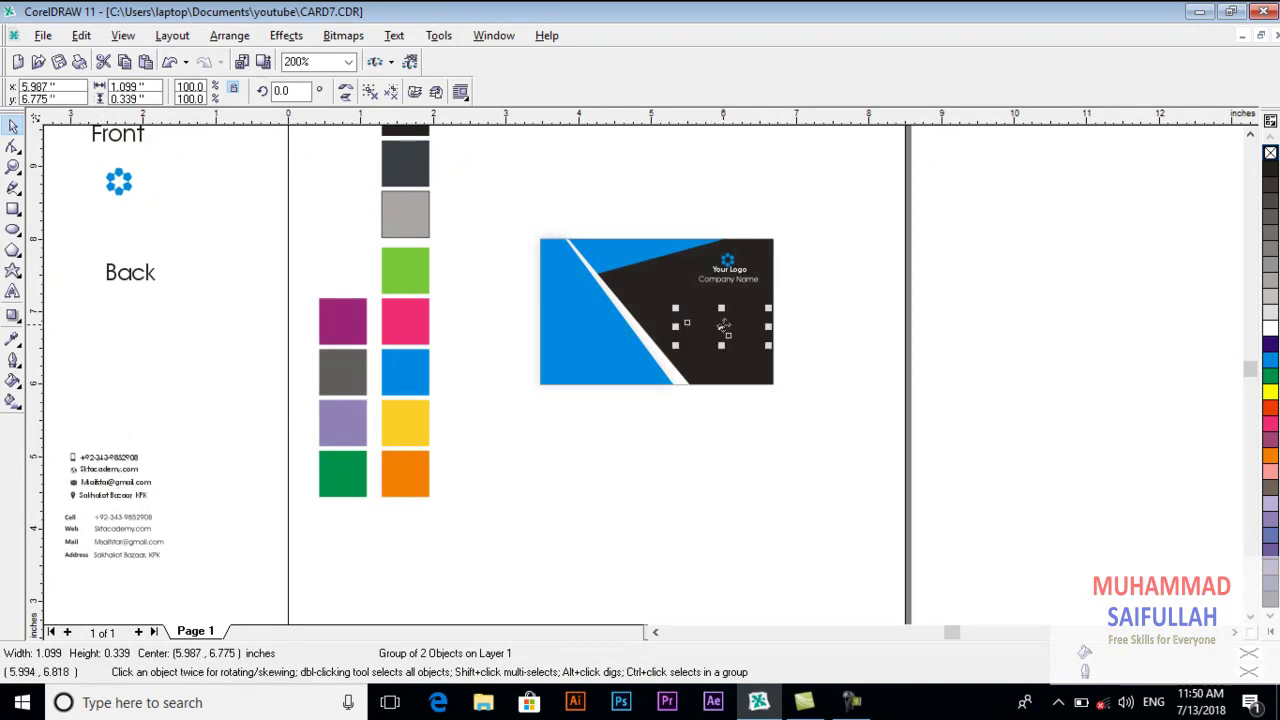
pyautogui.click(224, 36)
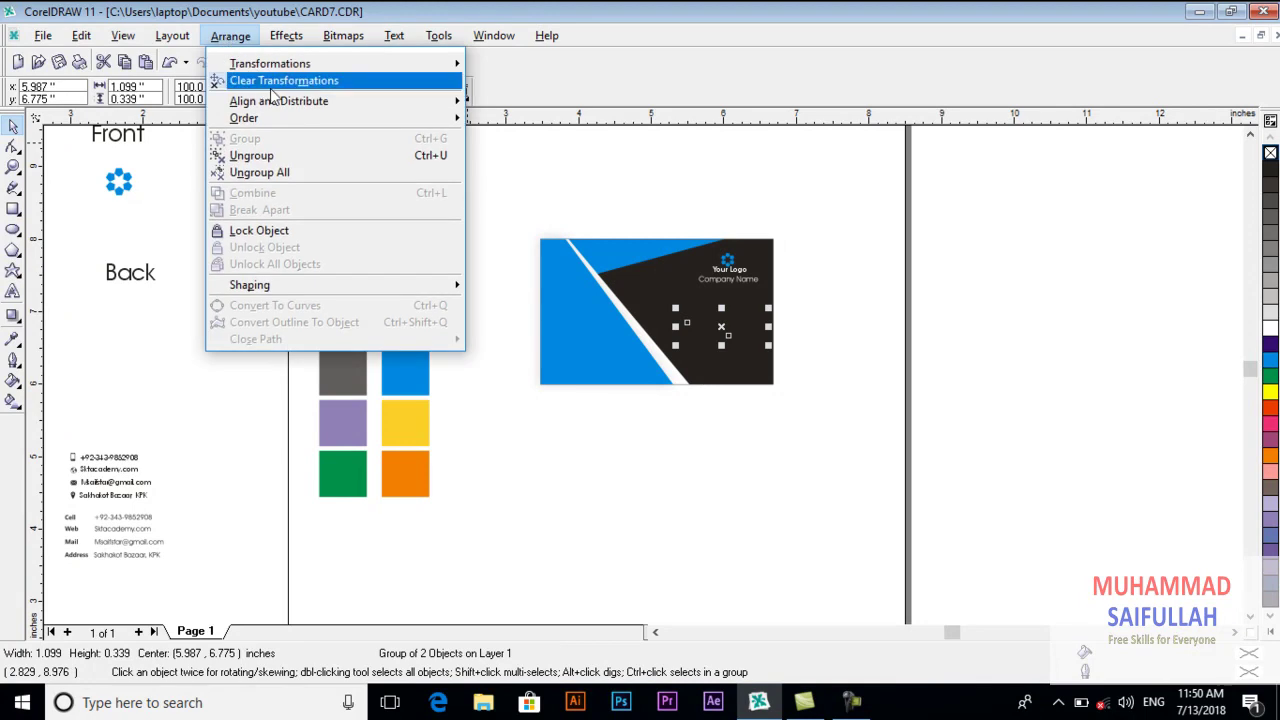
pyautogui.moveTo(420, 118)
pyautogui.click(500, 127)
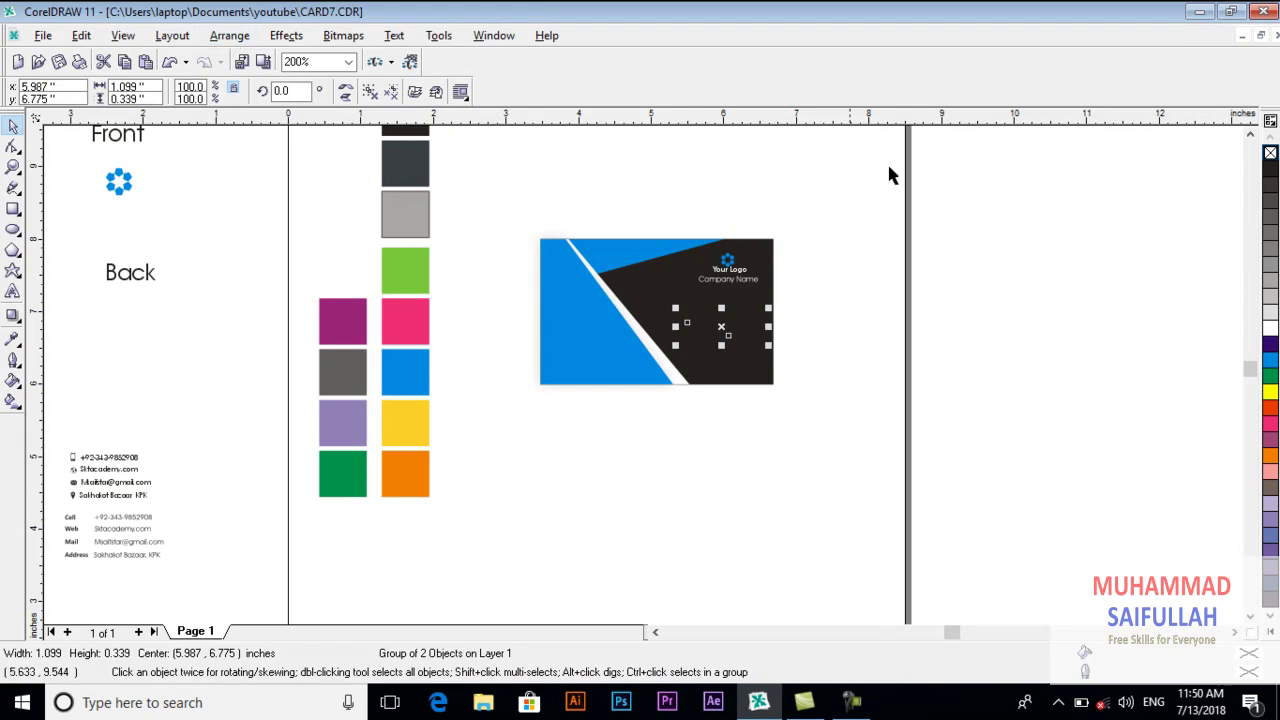
# Color the name and designation group white and shift it left to a center of about 5.692, 6.753 inches.
pyautogui.click(1270, 329)
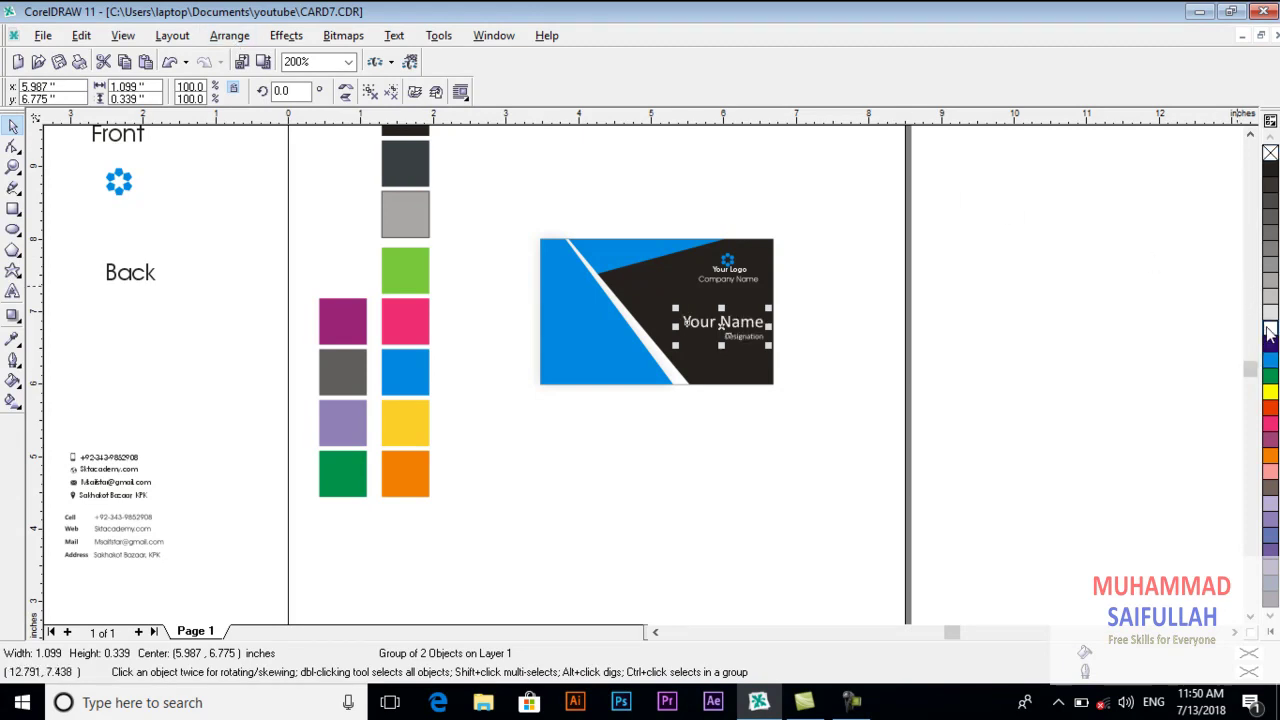
pyautogui.click(1005, 285)
pyautogui.scroll(2, 752, 360)
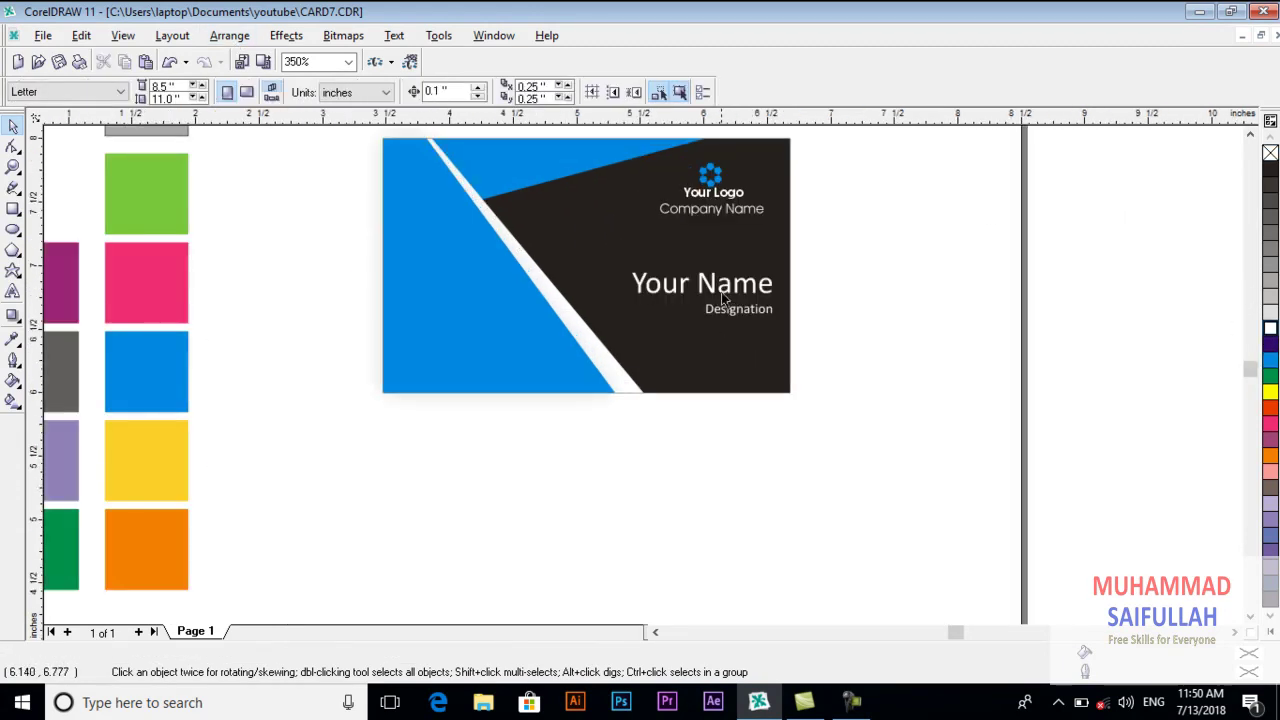
pyautogui.moveTo(721, 286); pyautogui.dragTo(686, 288)
pyautogui.click(710, 218)
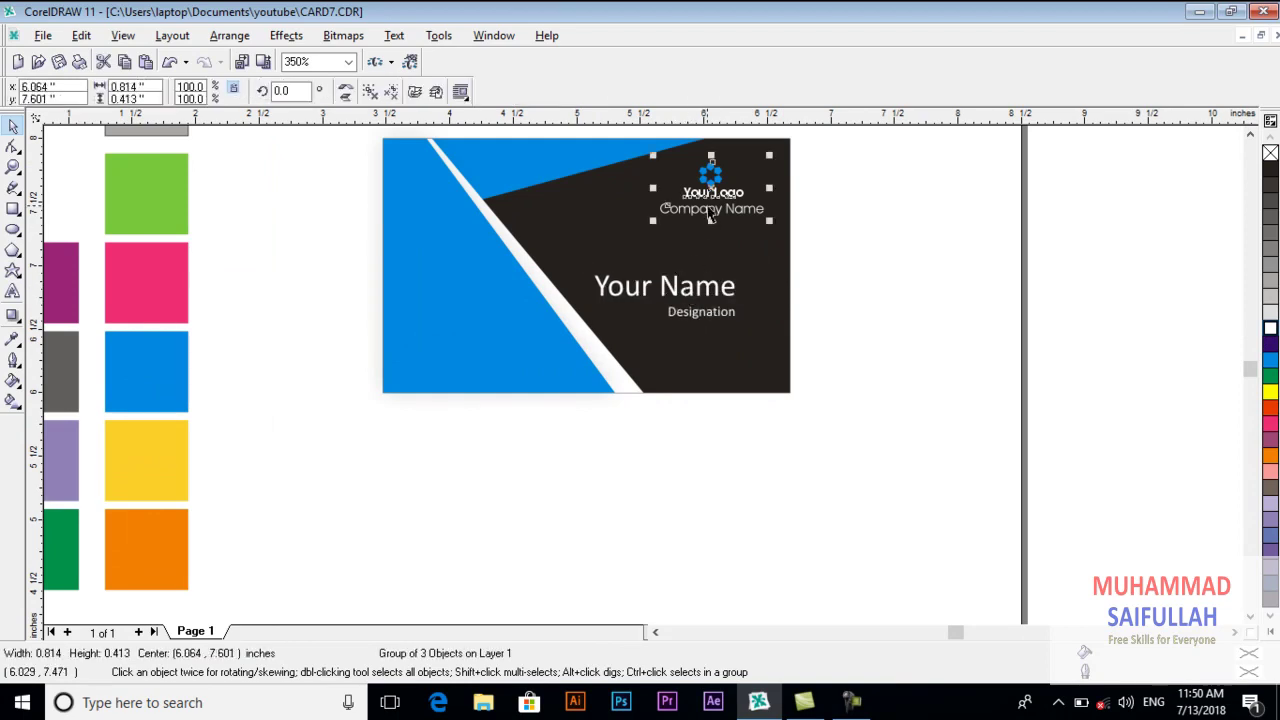
pyautogui.click(810, 269)
# Scale down the name and designation group proportionally from its lower right corner.
pyautogui.click(678, 292)
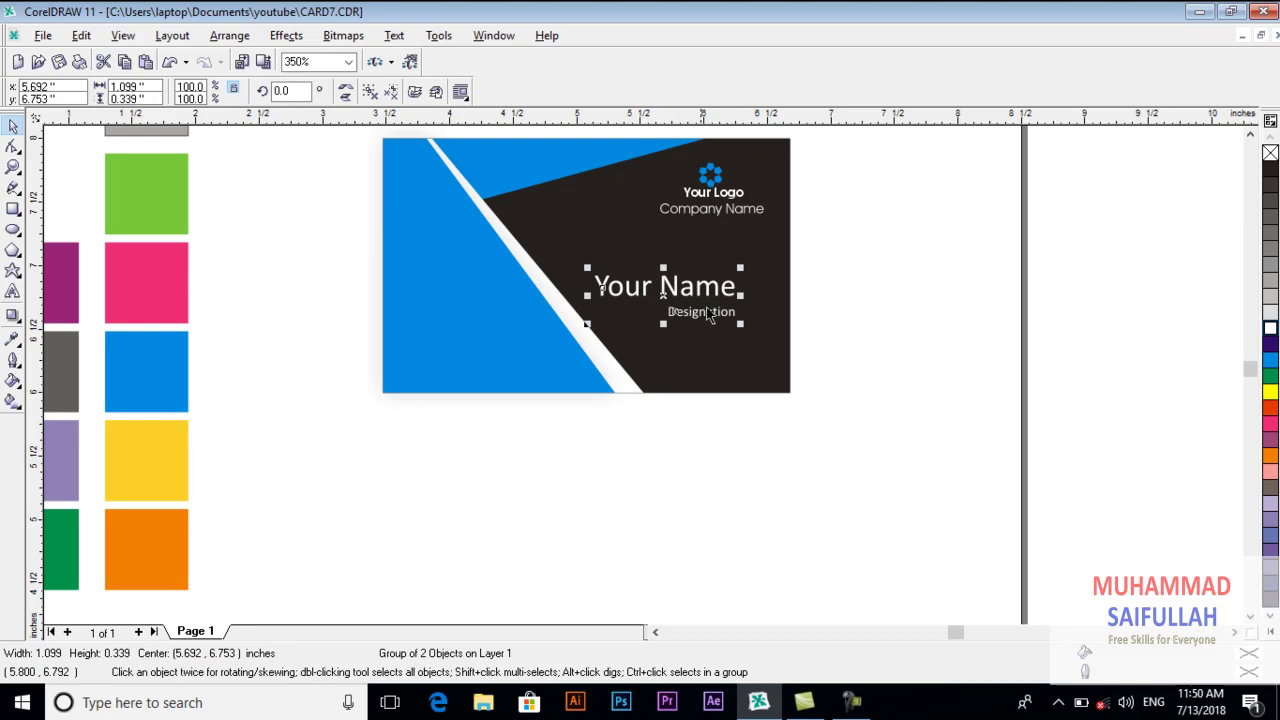
pyautogui.moveTo(737, 325); pyautogui.dragTo(710, 307)
pyautogui.click(838, 312)
pyautogui.click(838, 292)
# Move the contact details group with icons up and right to a center of about -2.275, 5.101 inches, away from the labelled contact group.
pyautogui.scroll(-3, 859, 254)
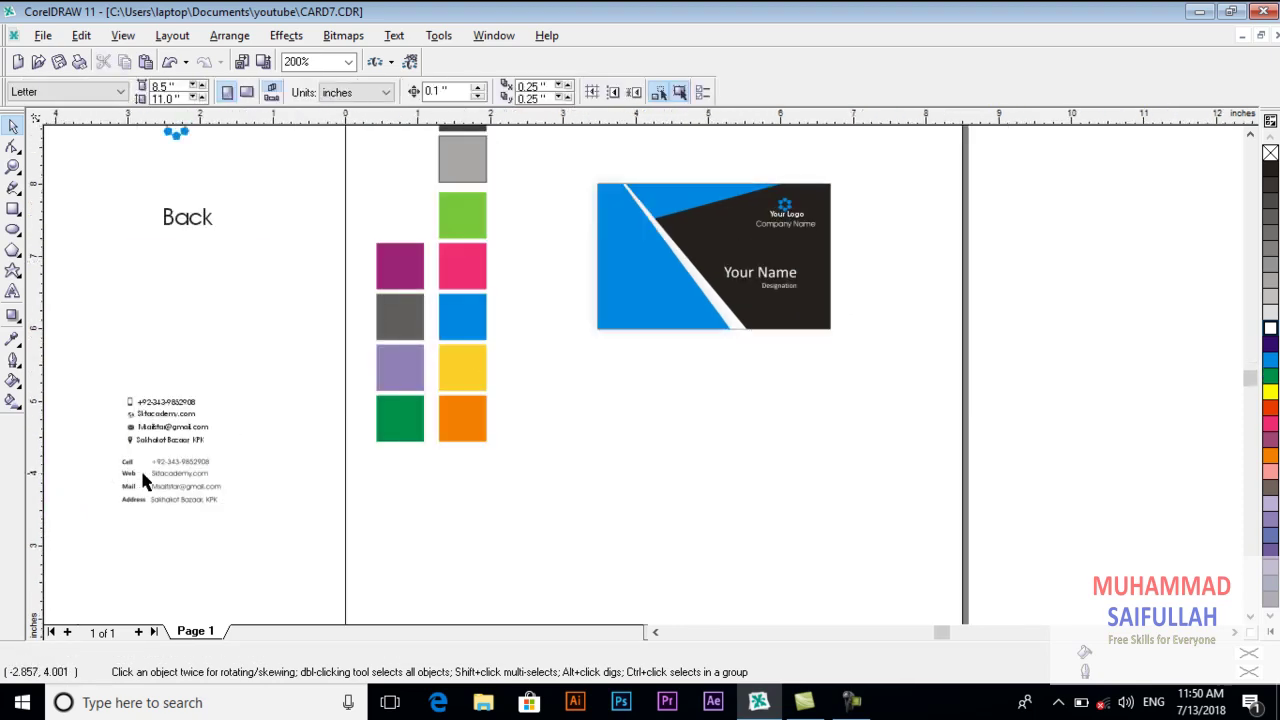
pyautogui.scroll(5, 114, 432)
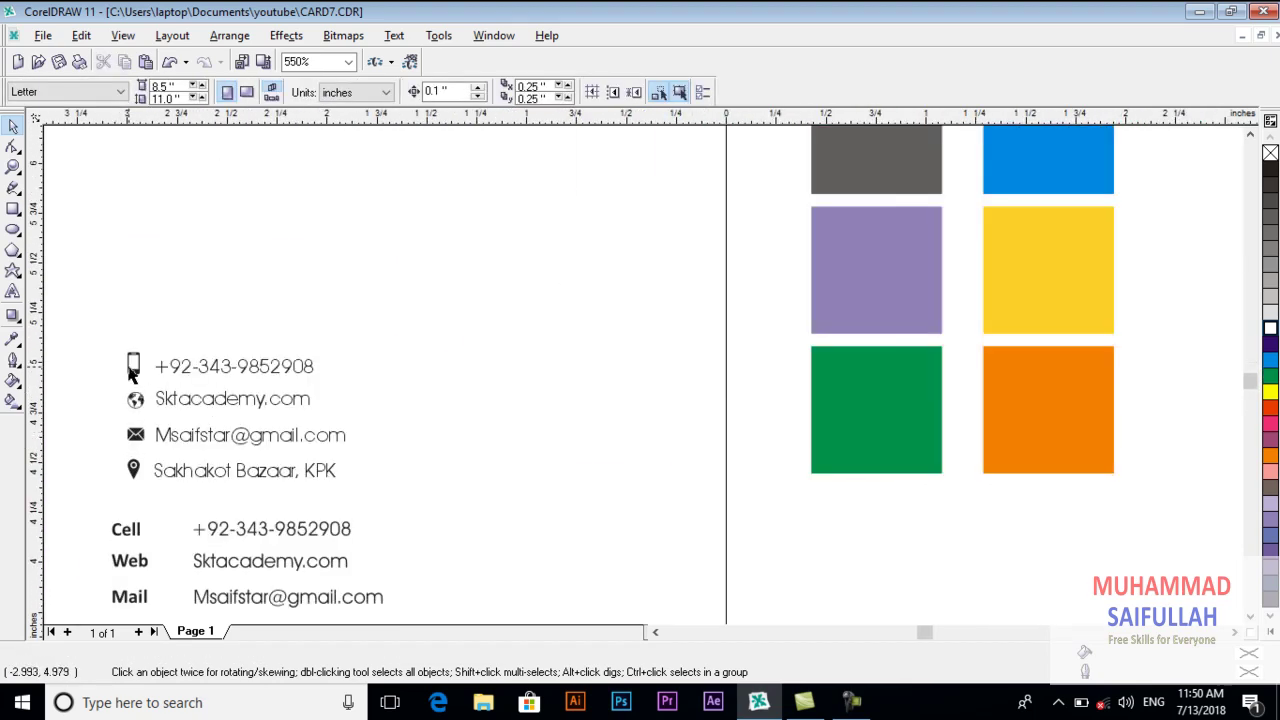
pyautogui.click(133, 372)
pyautogui.click(325, 290)
pyautogui.moveTo(175, 478); pyautogui.dragTo(220, 400)
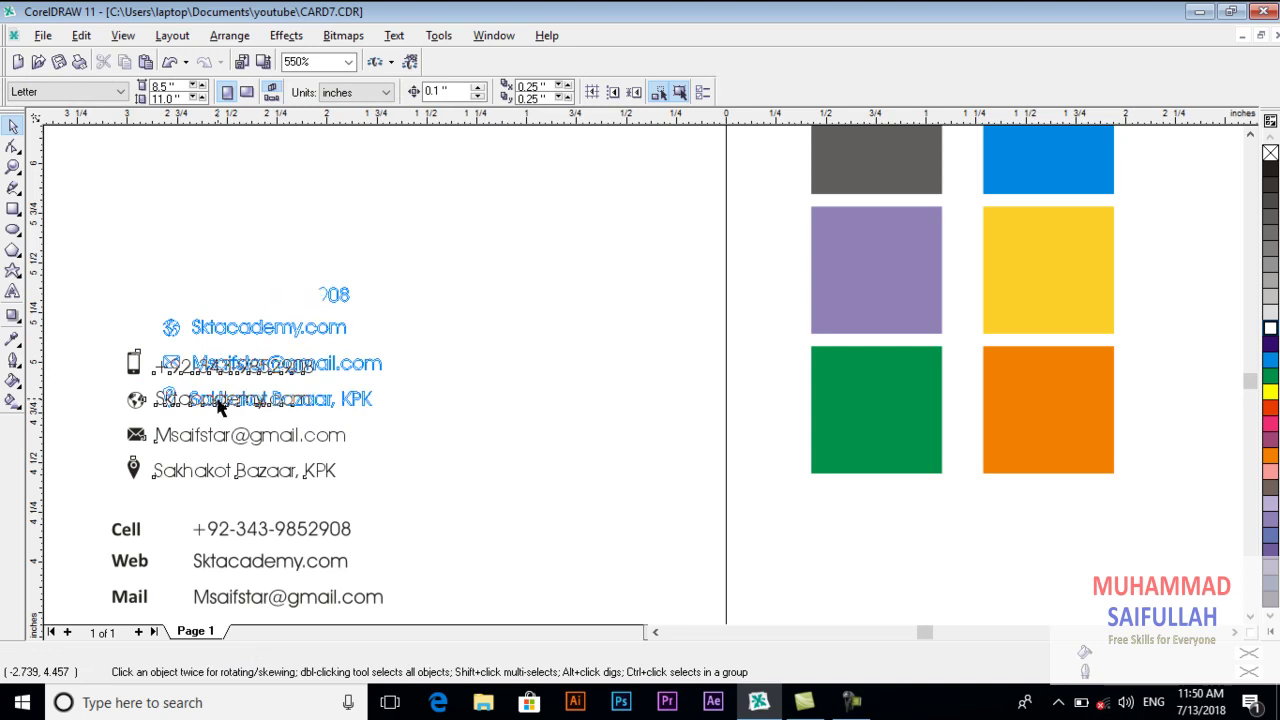
pyautogui.scroll(-1, 380, 323)
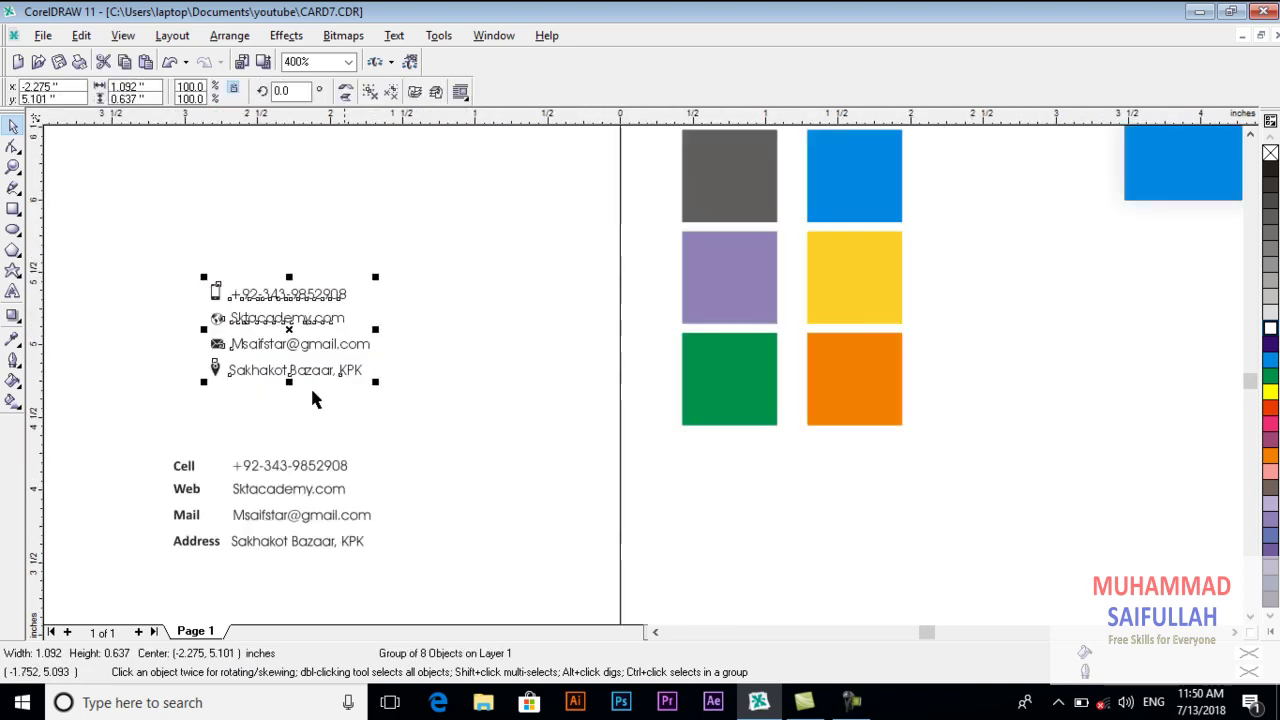
# Try to place the Cell, Web, Mail and Address contact group on the large blue shape and undo the move.
pyautogui.click(241, 497)
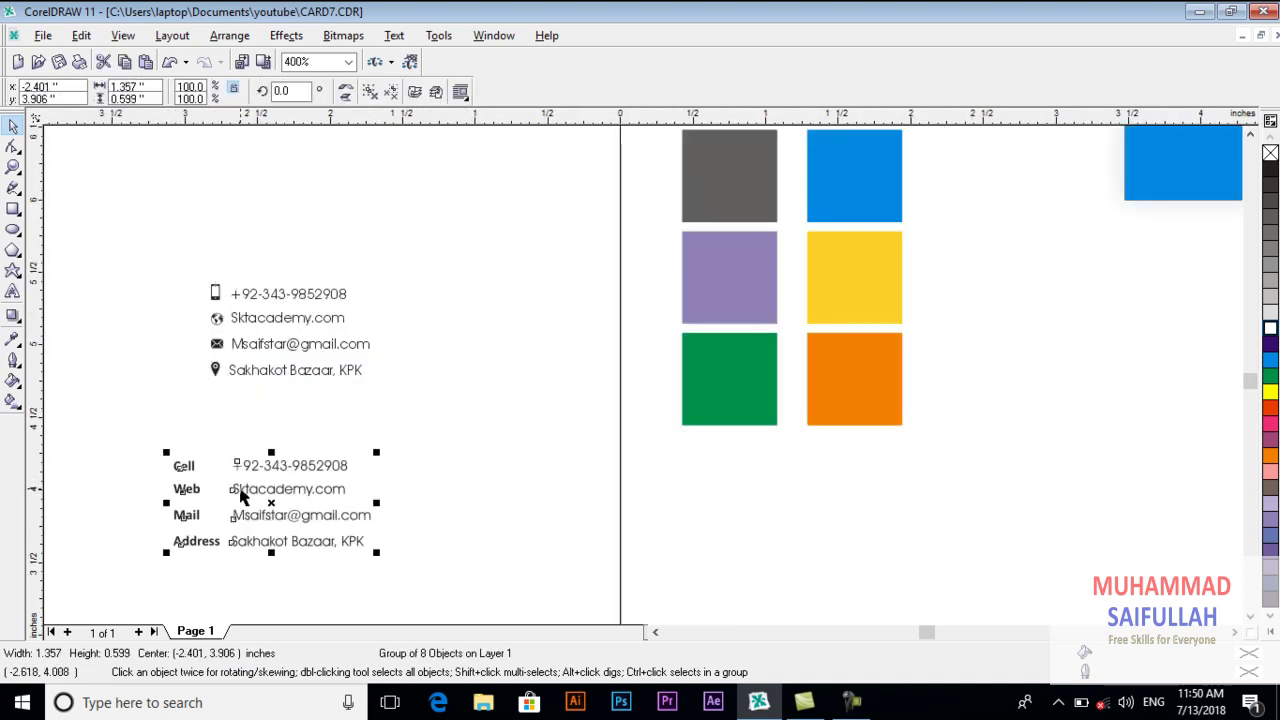
pyautogui.click(137, 503)
pyautogui.scroll(-1, 197, 492)
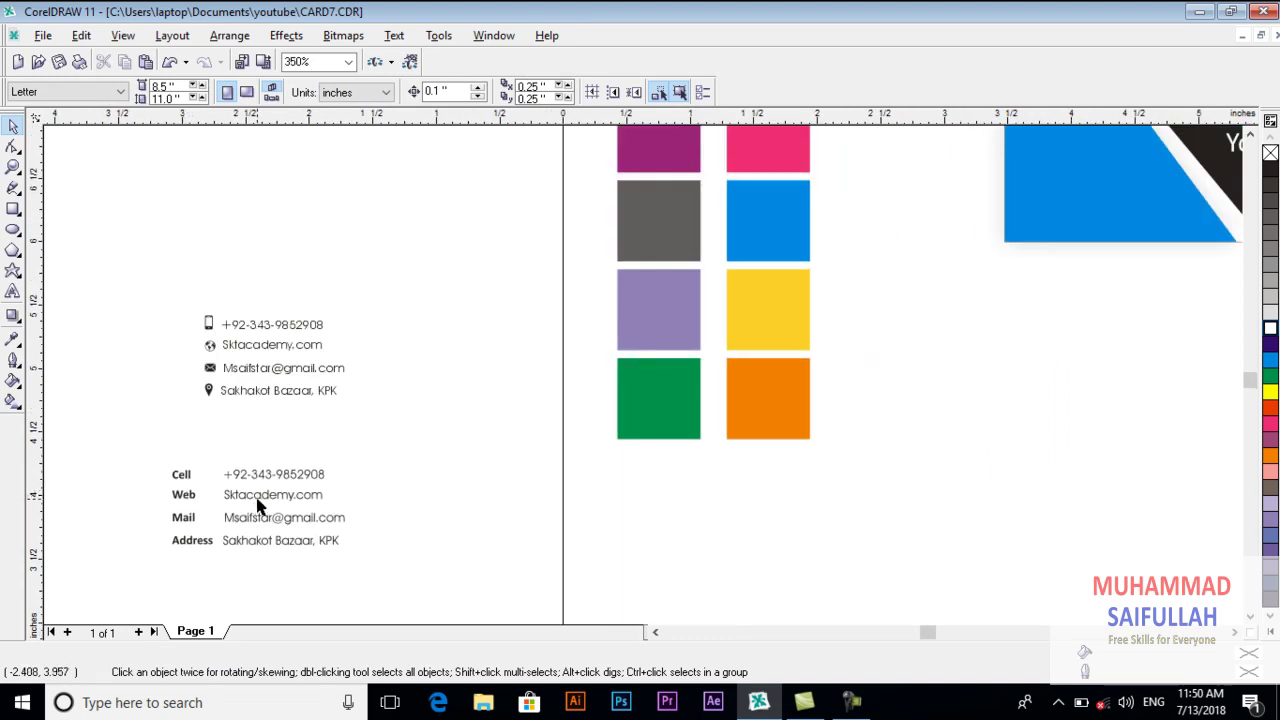
pyautogui.click(256, 505)
pyautogui.scroll(-2, 234, 508)
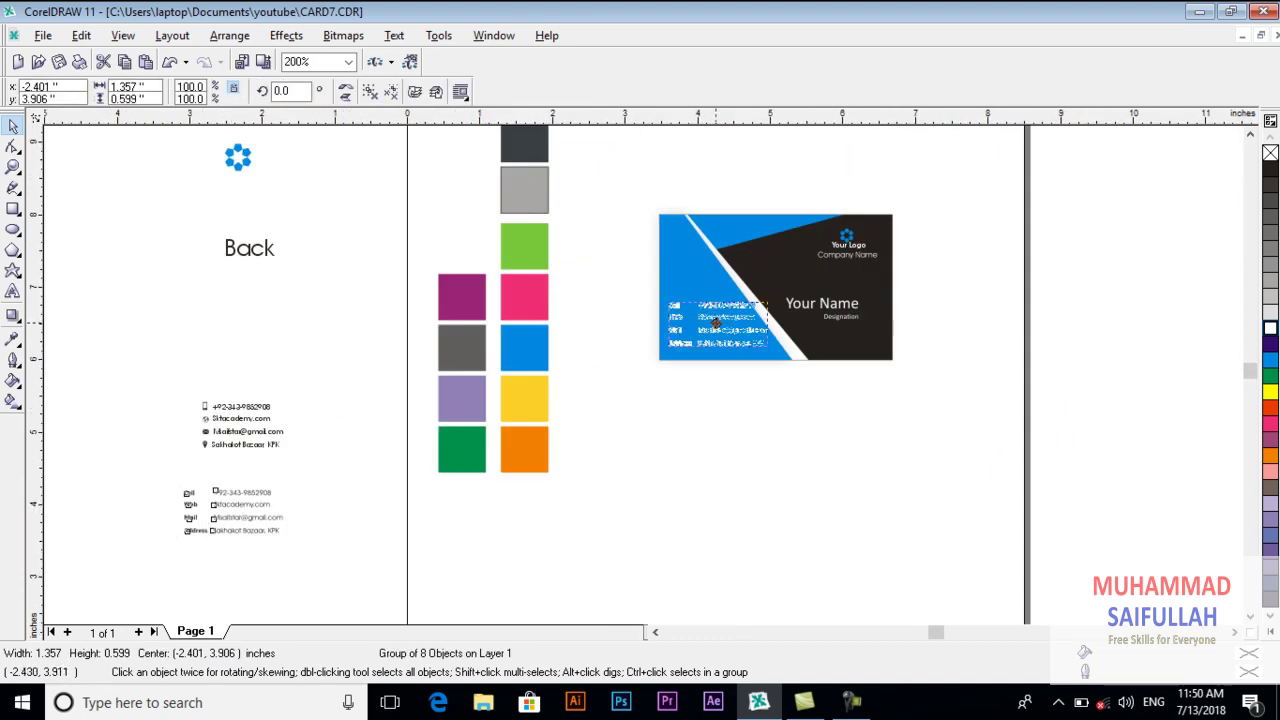
pyautogui.moveTo(716, 322); pyautogui.dragTo(716, 322)
pyautogui.click(770, 406)
pyautogui.click(706, 322)
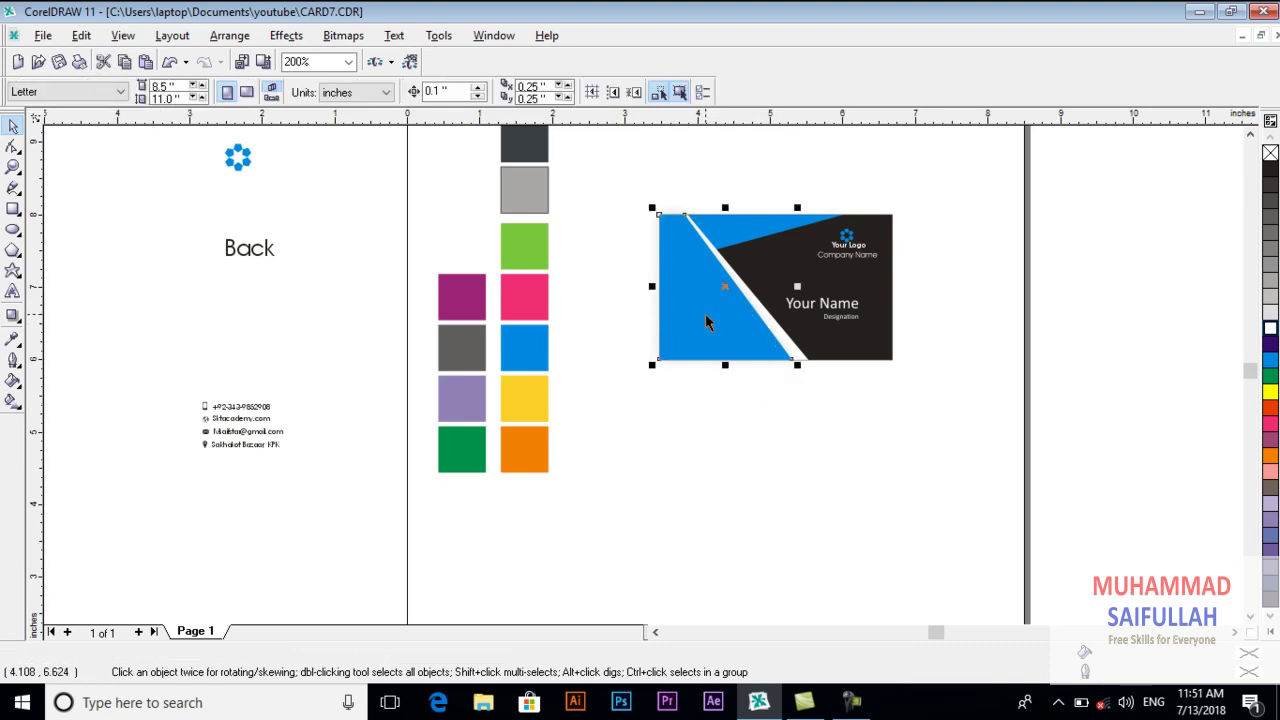
pyautogui.hotkey('ctrl', 'z')
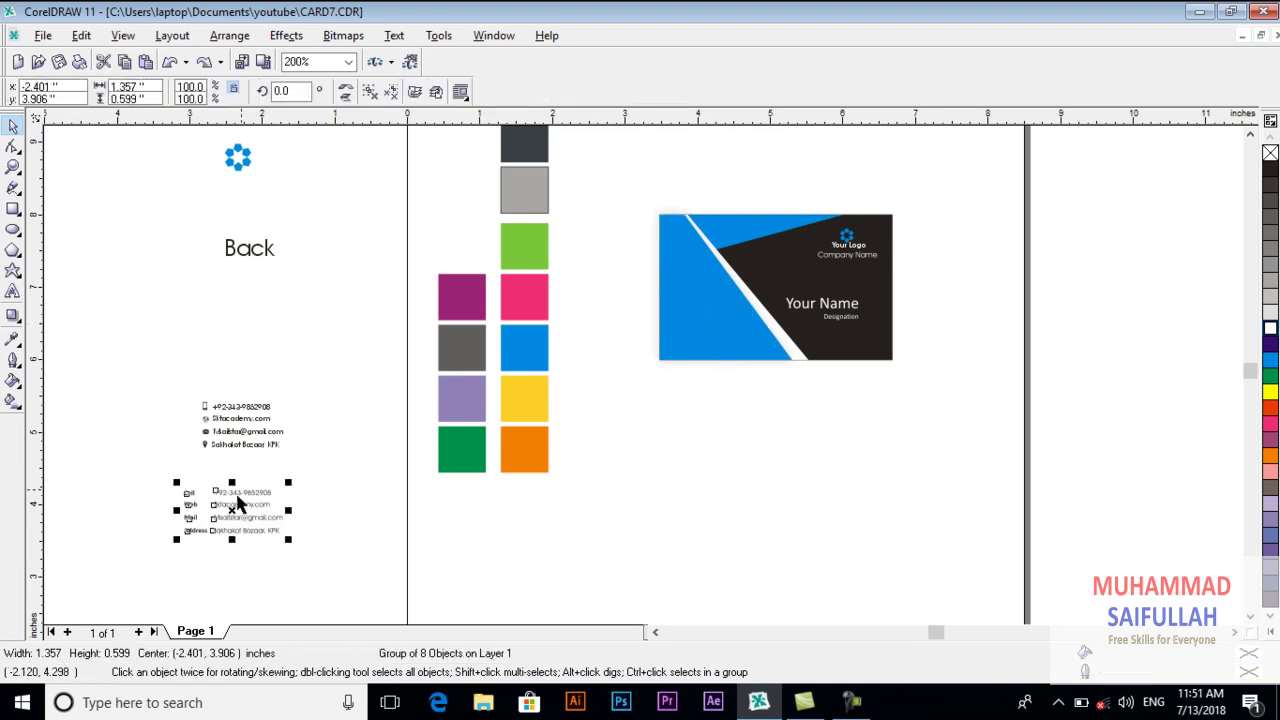
# Move the labelled contact group onto the blue shape's lower part, centered at about 4.383, 6.451 inches, and order it to the front.
pyautogui.moveTo(233, 513); pyautogui.dragTo(425, 451)
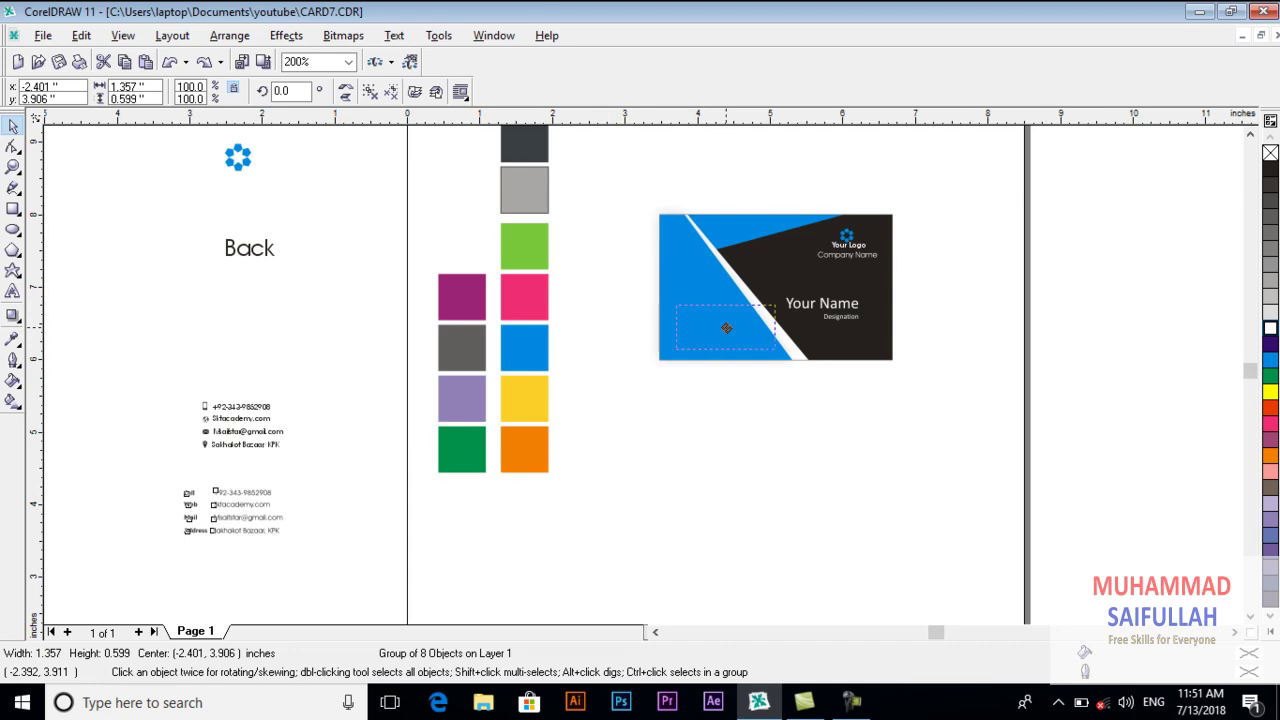
pyautogui.moveTo(726, 327); pyautogui.dragTo(727, 330)
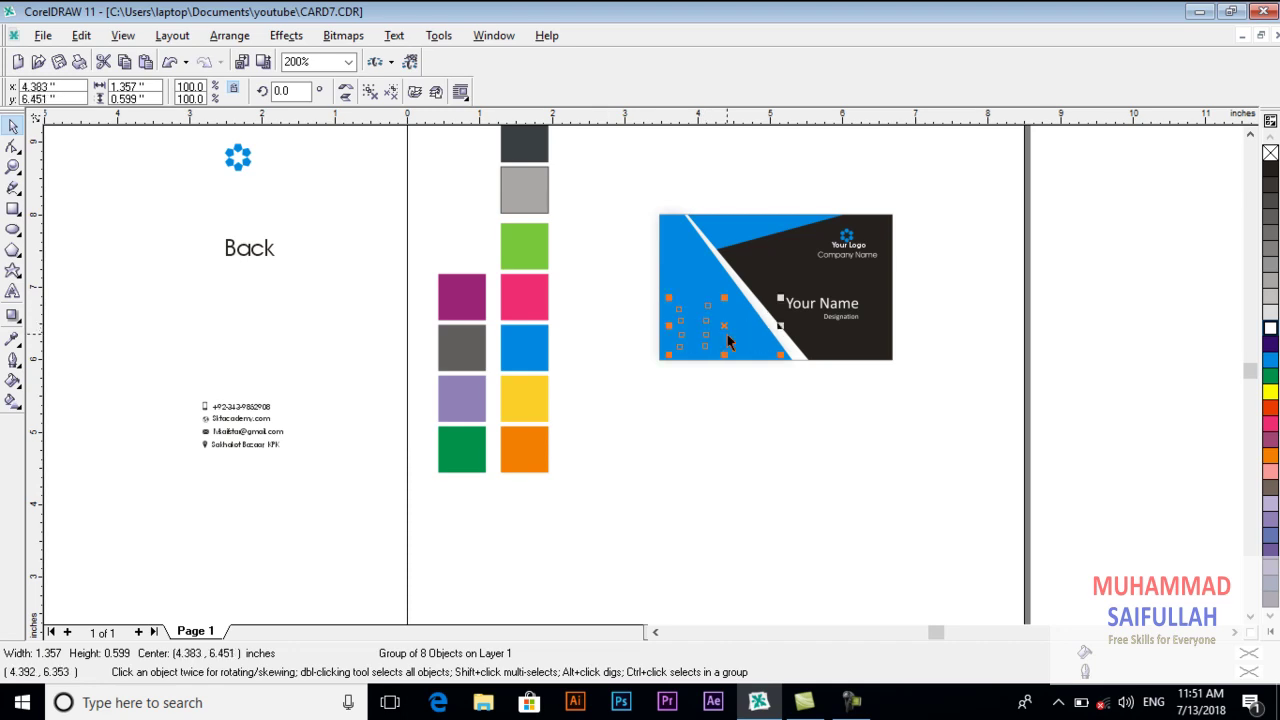
pyautogui.click(230, 36)
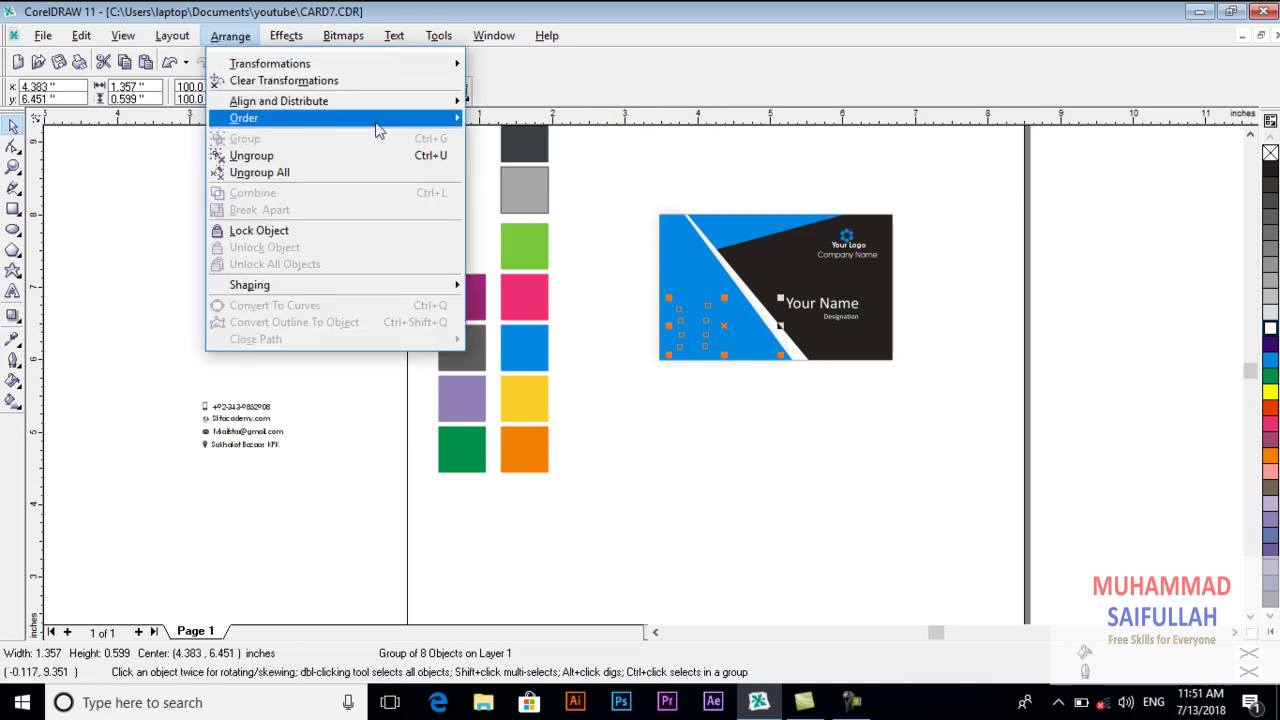
pyautogui.moveTo(378, 118)
pyautogui.click(505, 127)
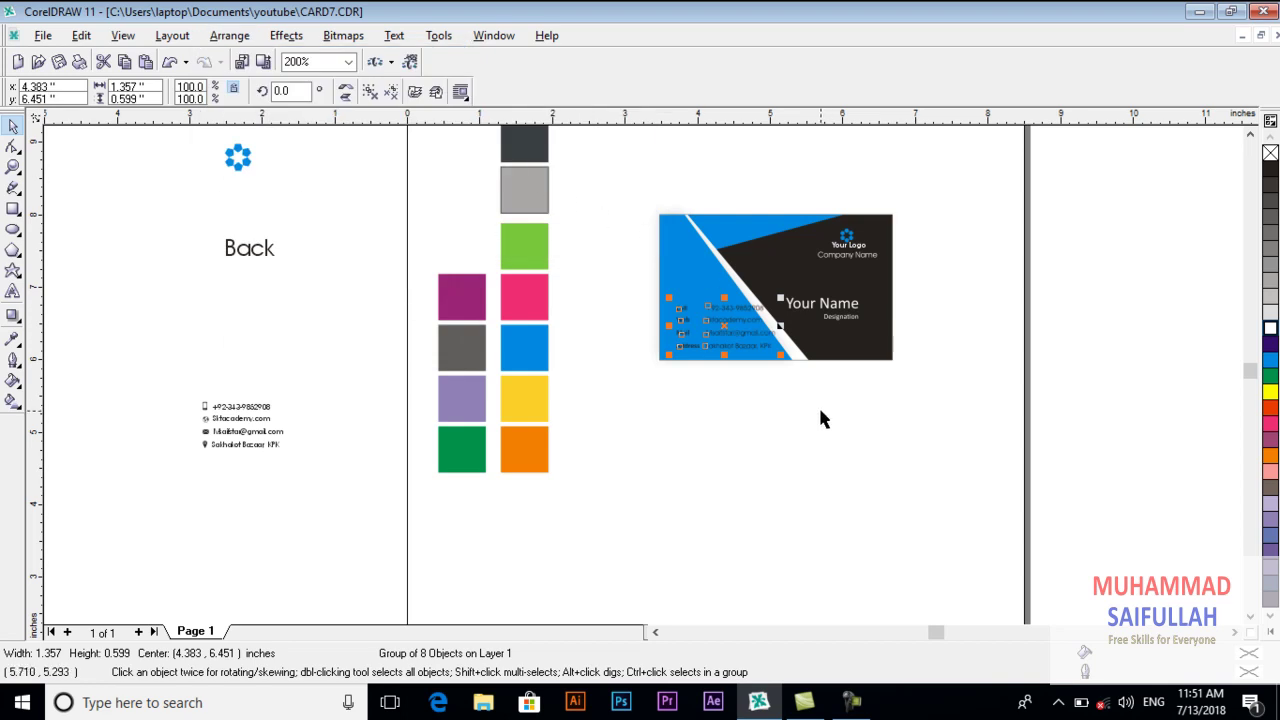
pyautogui.click(818, 419)
# Move the large blue shape's lower right node to the right along the card's bottom edge, to about X 5.38 inches.
pyautogui.scroll(3, 808, 408)
pyautogui.scroll(-1, 700, 460)
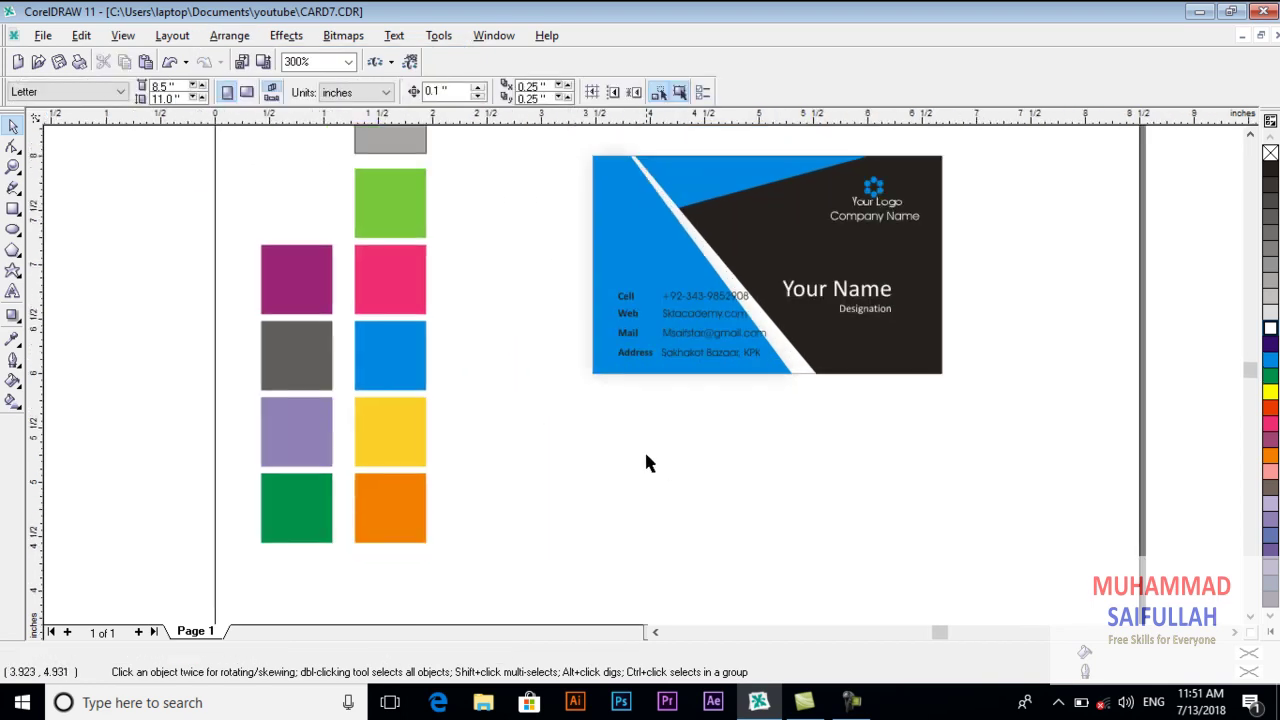
pyautogui.click(671, 236)
pyautogui.click(13, 146)
pyautogui.scroll(2, 791, 369)
pyautogui.moveTo(787, 378)
pyautogui.mouseDown()
pyautogui.moveTo(835, 378)
pyautogui.moveTo(805, 377)
pyautogui.mouseUp()
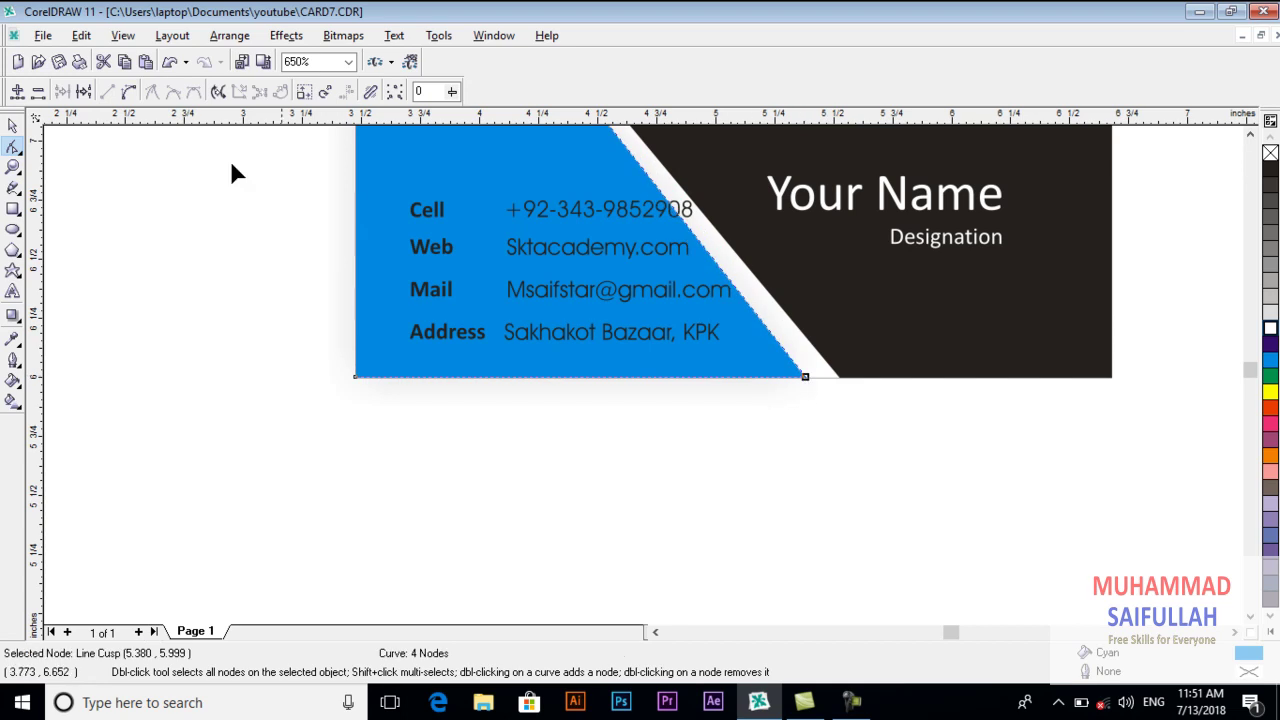
pyautogui.click(13, 125)
pyautogui.click(822, 368)
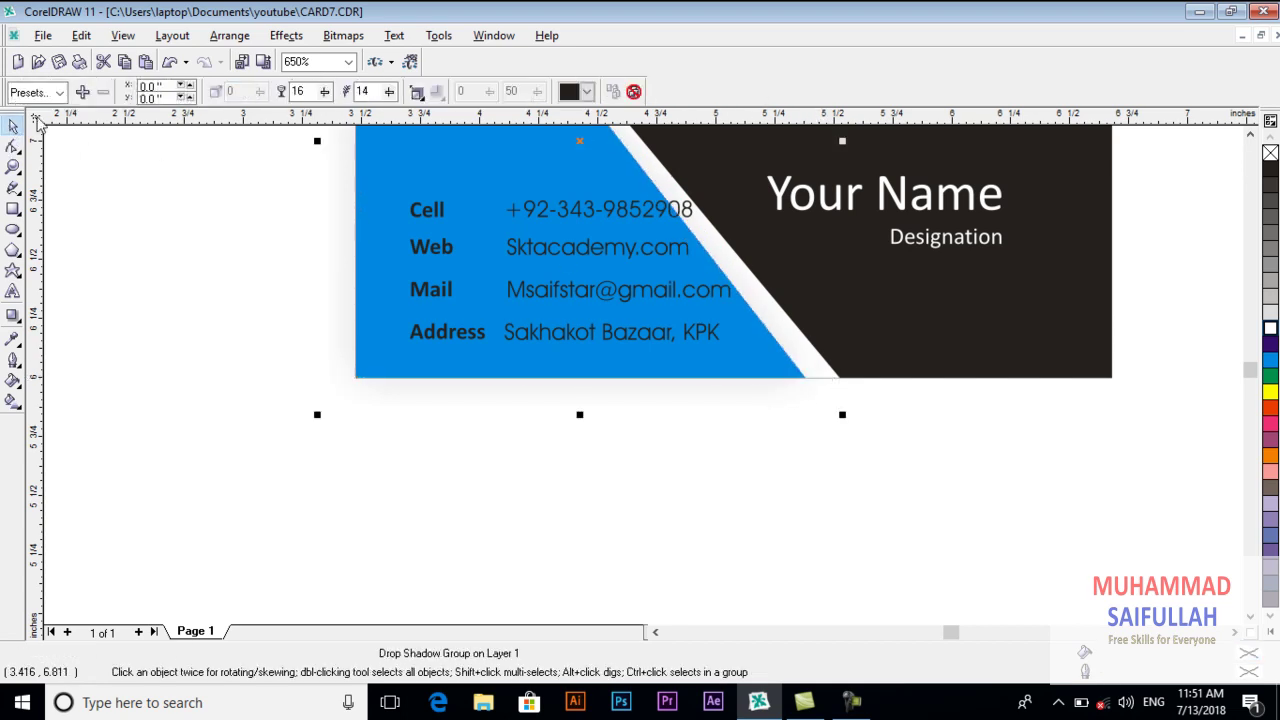
pyautogui.click(13, 146)
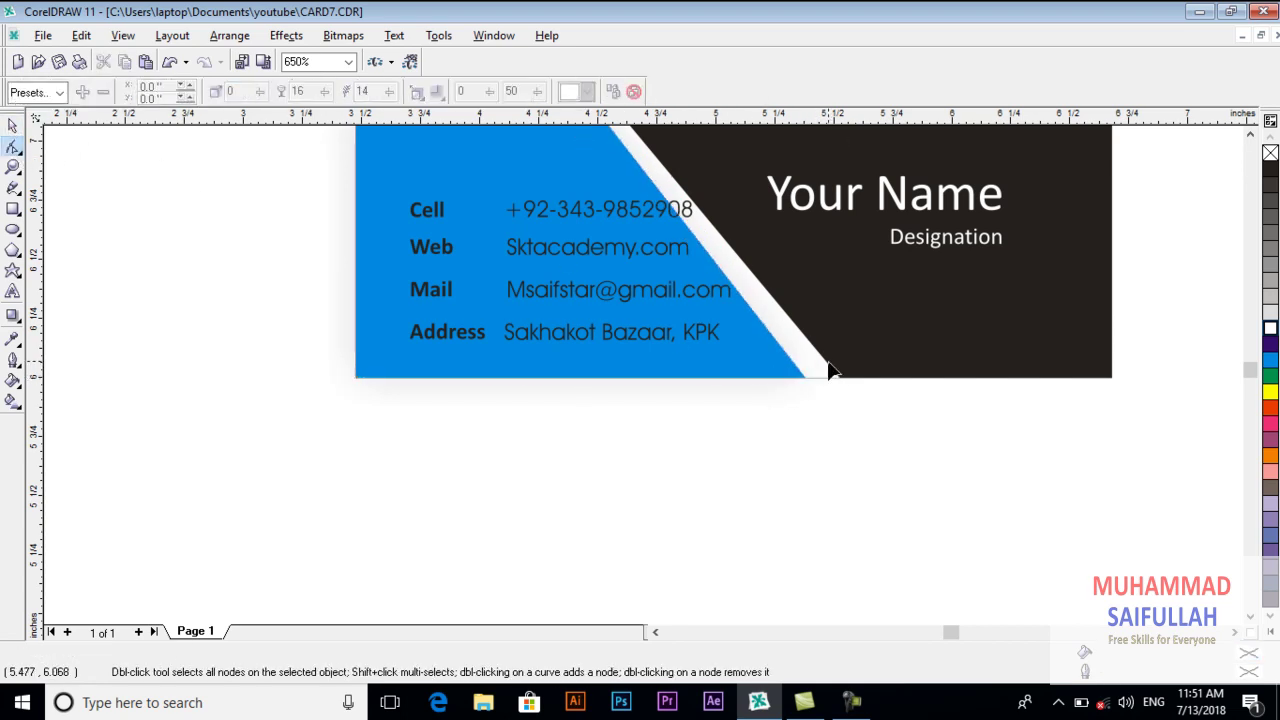
pyautogui.scroll(-4, 612, 435)
pyautogui.scroll(2, 576, 307)
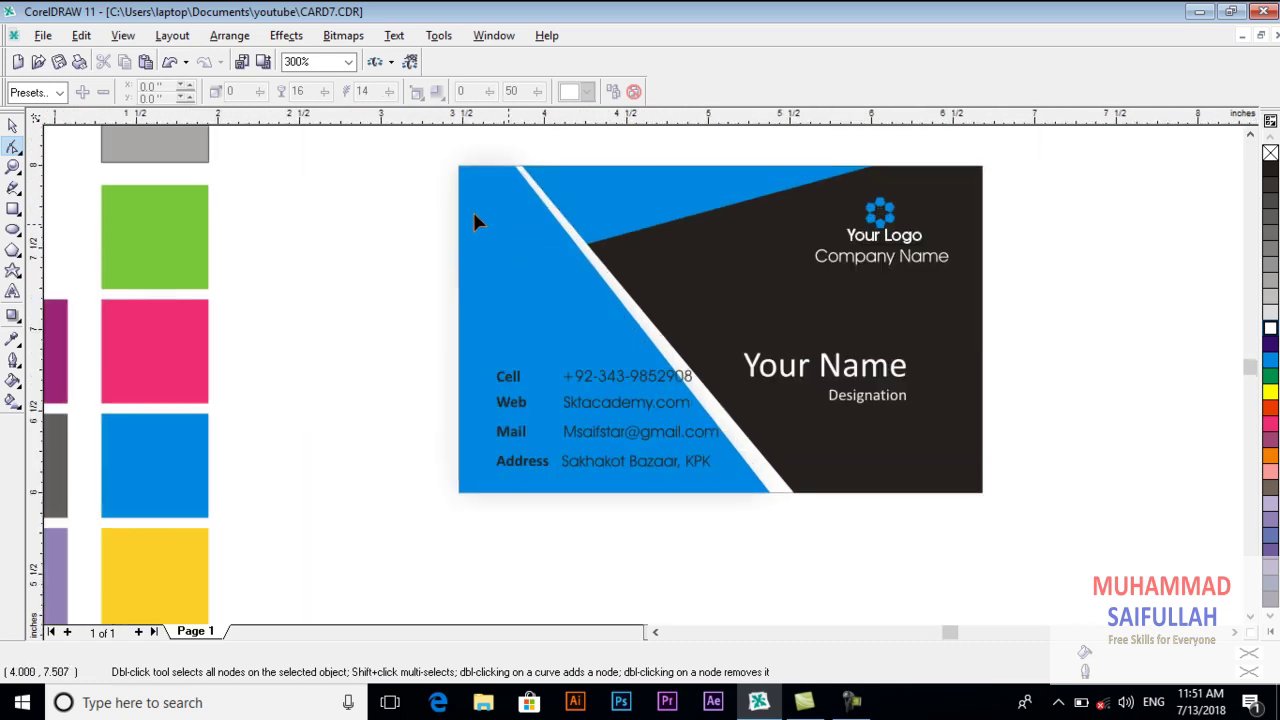
pyautogui.press('space')
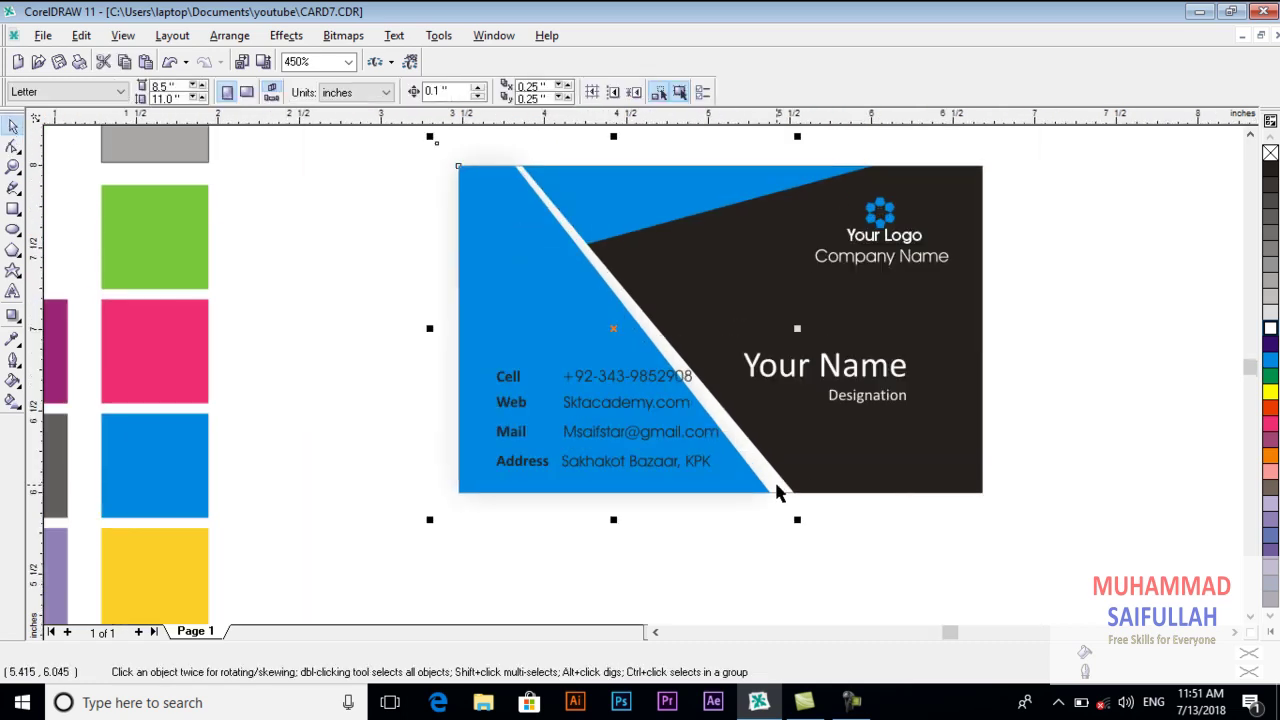
pyautogui.click(775, 480)
pyautogui.moveTo(783, 491); pyautogui.dragTo(909, 516)
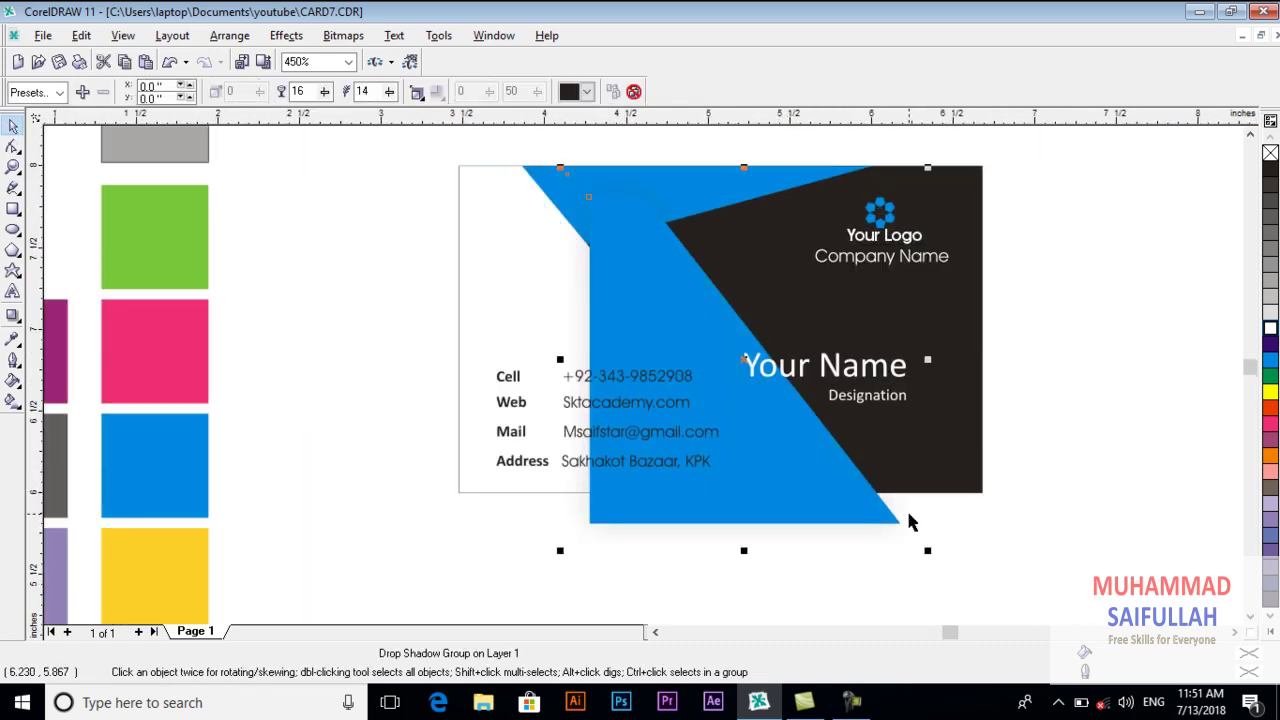
pyautogui.hotkey('ctrl', 'z')
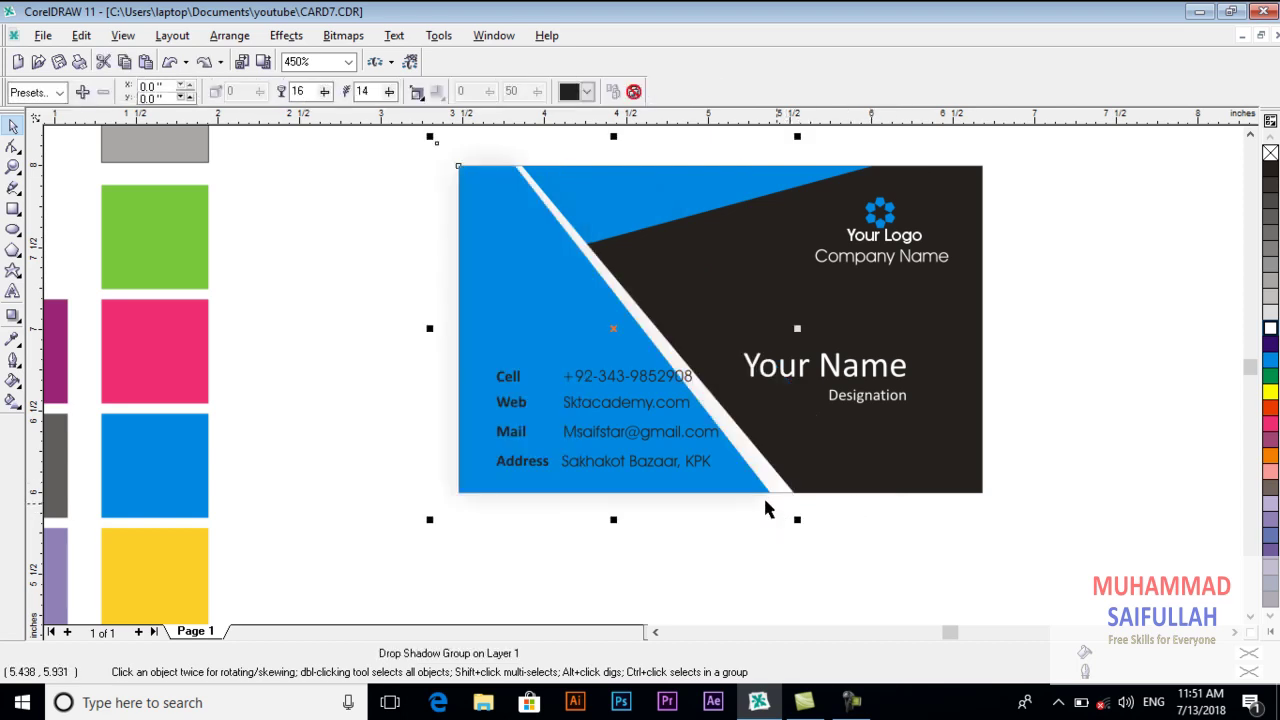
pyautogui.moveTo(757, 491); pyautogui.dragTo(803, 542)
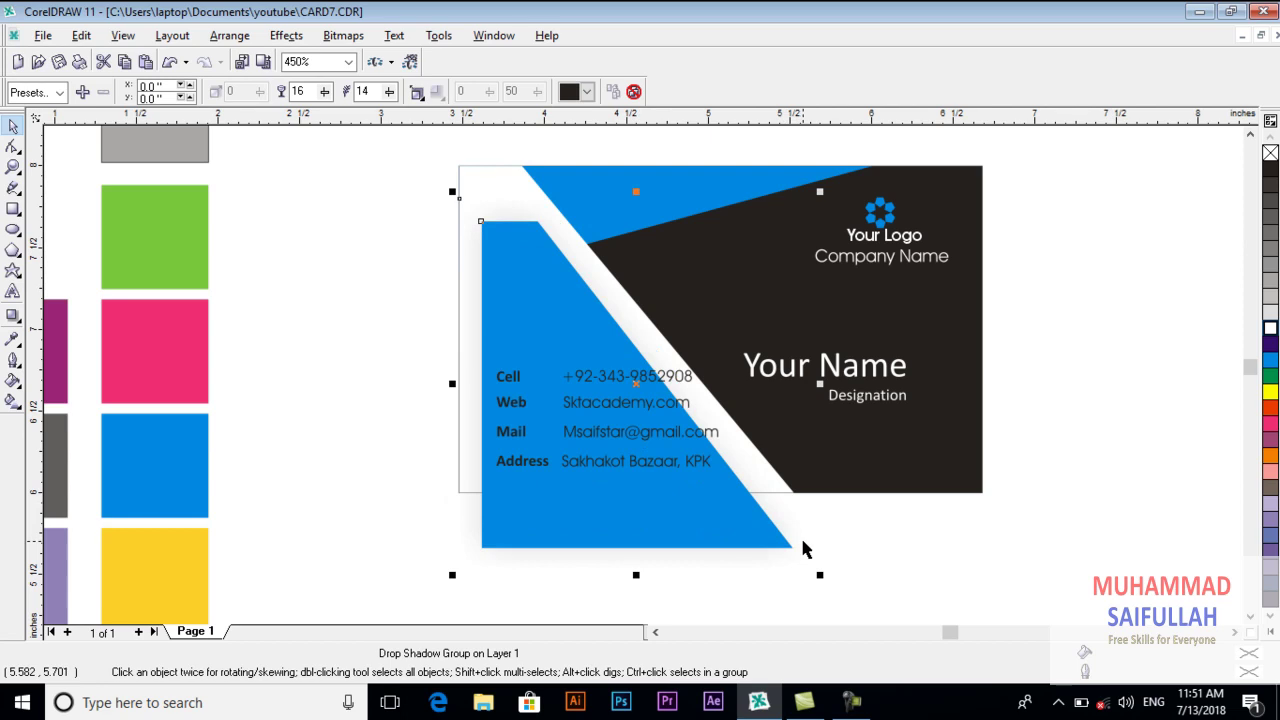
pyautogui.hotkey('ctrl', 'z')
pyautogui.click(800, 508)
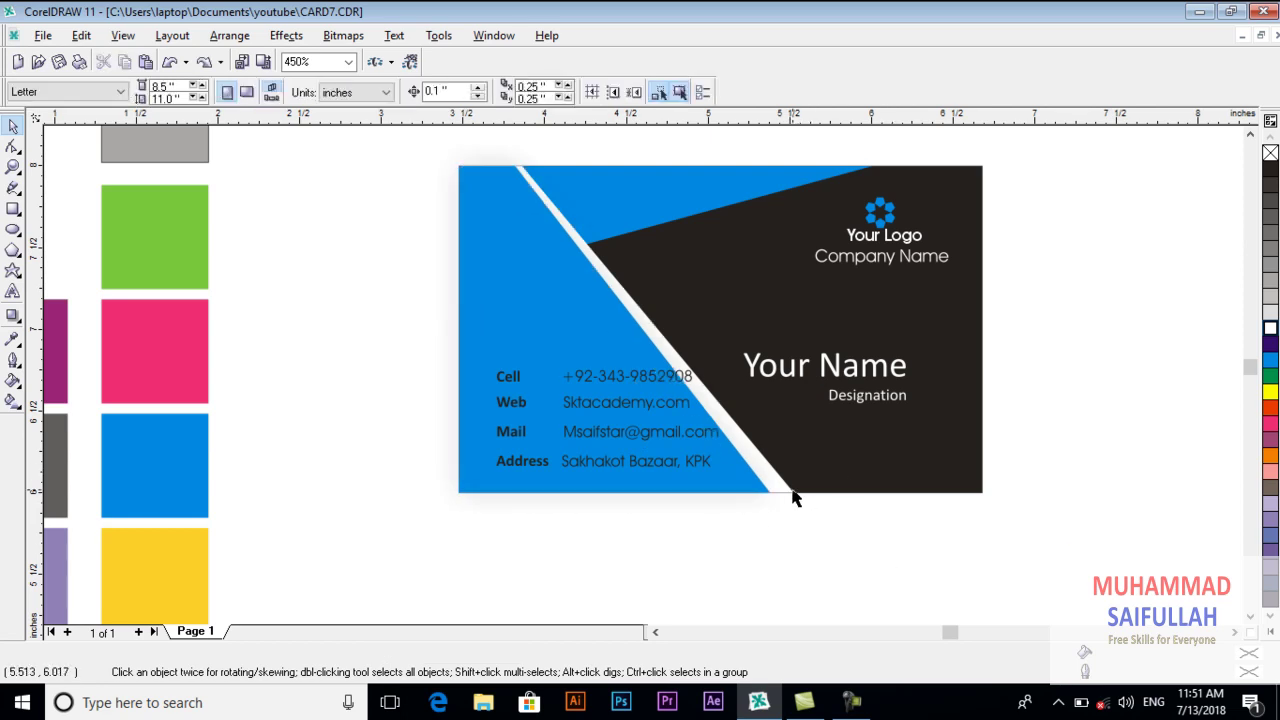
# Move the white shape's lower right node to the right along the card's bottom edge, to about X 5.704 inches.
pyautogui.click(794, 498)
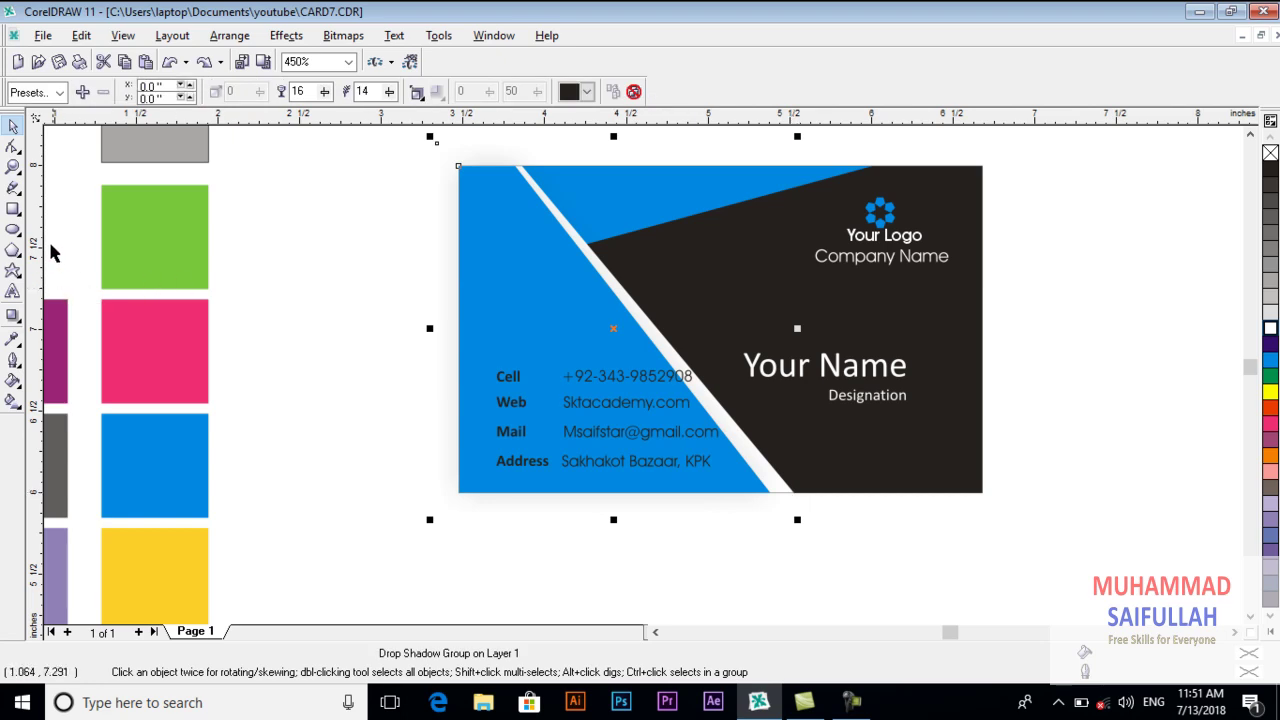
pyautogui.click(12, 146)
pyautogui.scroll(3, 779, 497)
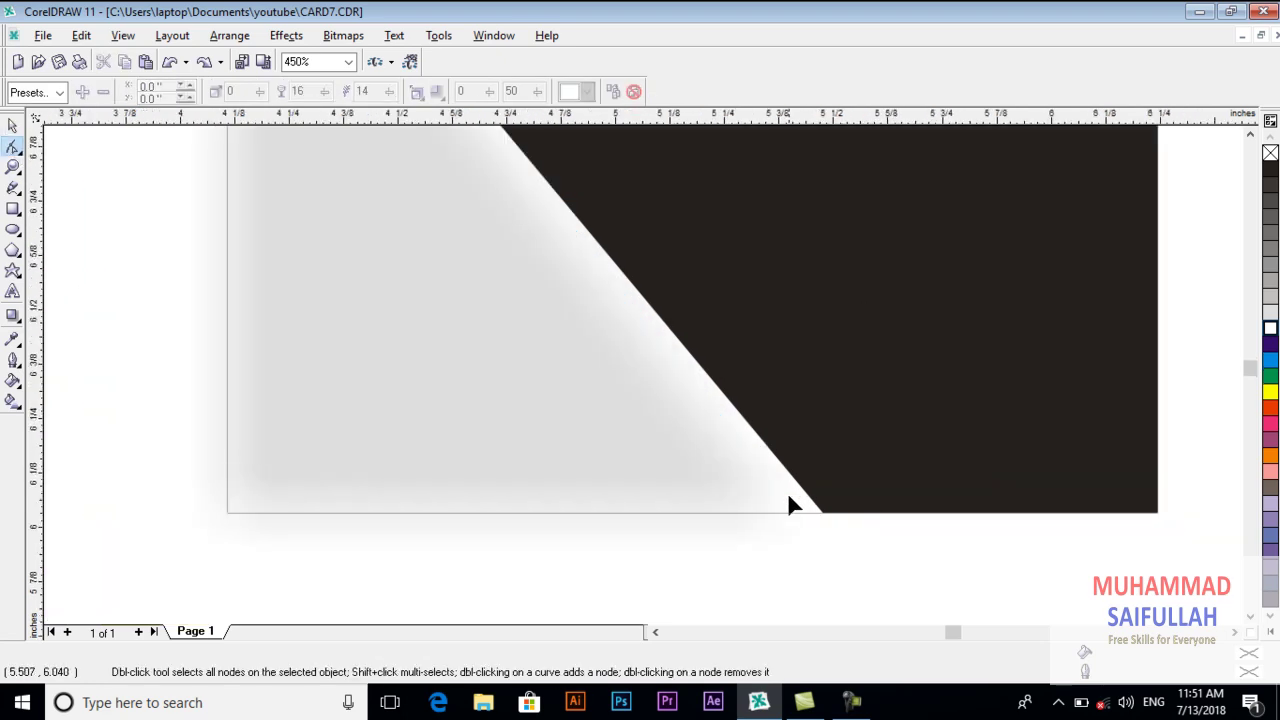
pyautogui.click(968, 616)
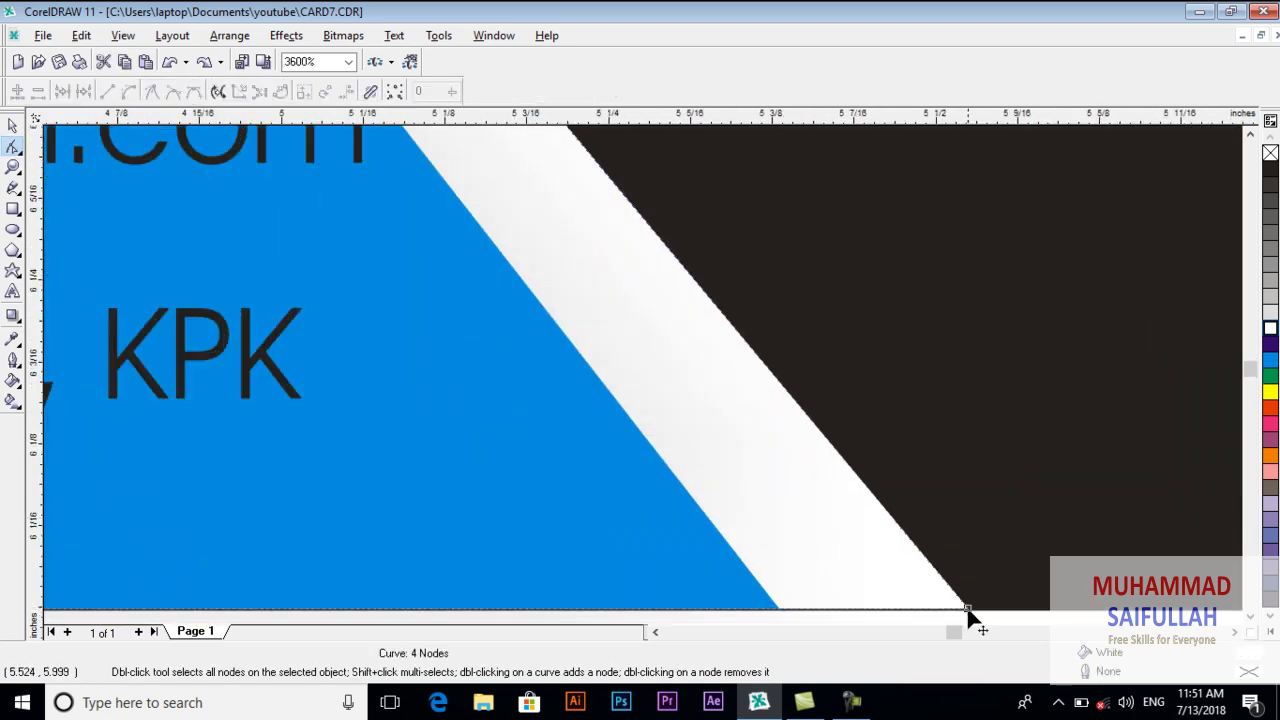
pyautogui.moveTo(968, 610); pyautogui.dragTo(918, 608)
pyautogui.scroll(-4, 823, 484)
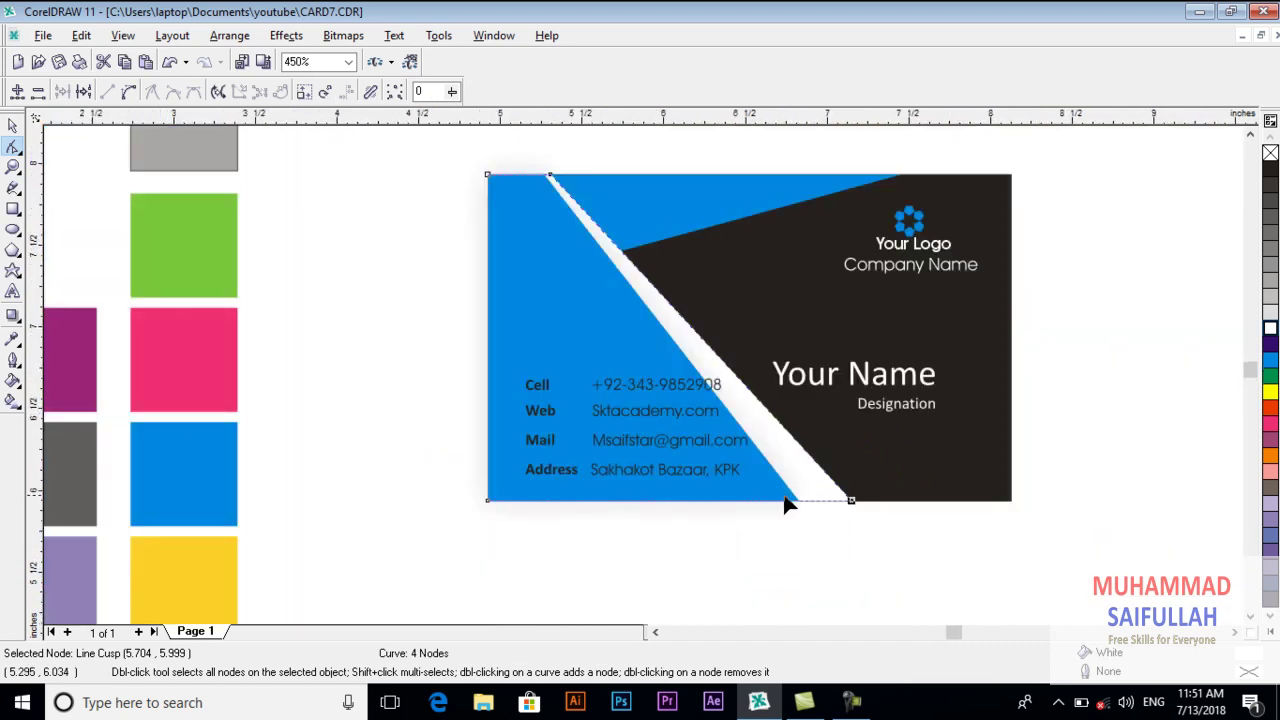
pyautogui.scroll(1, 785, 505)
pyautogui.click(13, 125)
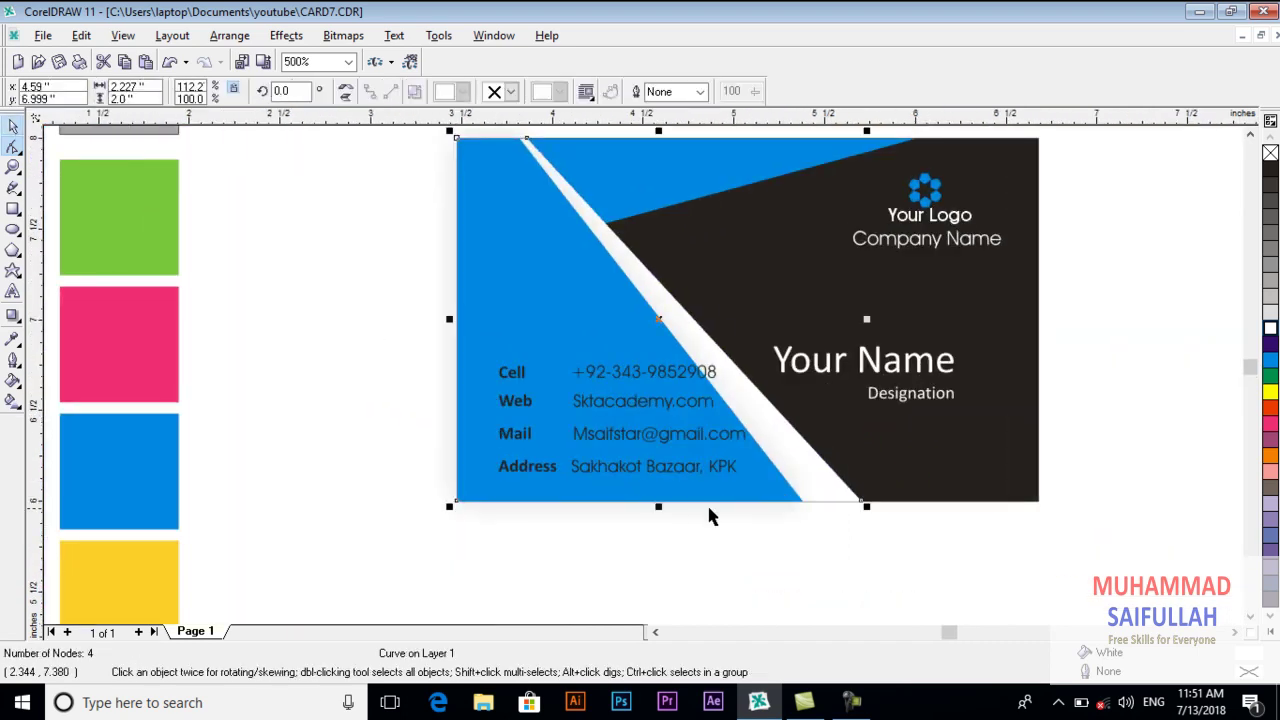
# Move the large blue shape's lower right node to the right along the card's bottom edge, to about X 5.551 inches.
pyautogui.click(13, 146)
pyautogui.click(14, 148)
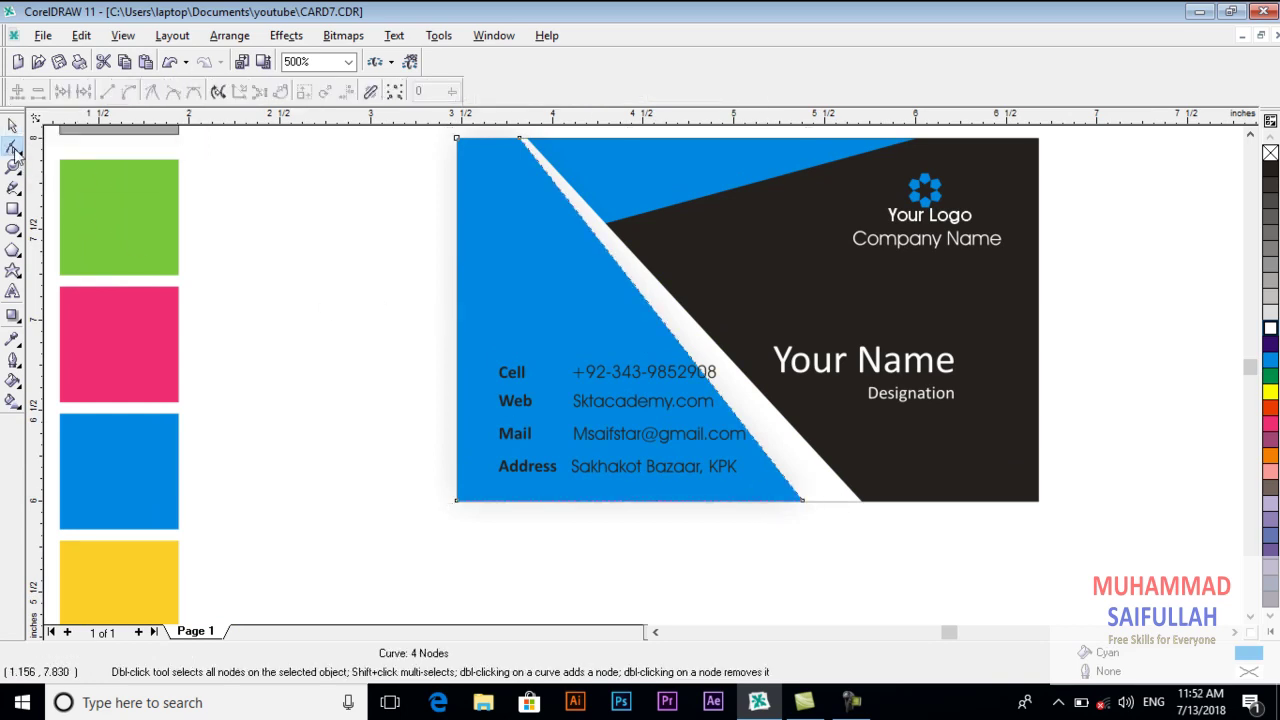
pyautogui.moveTo(803, 502); pyautogui.dragTo(835, 505)
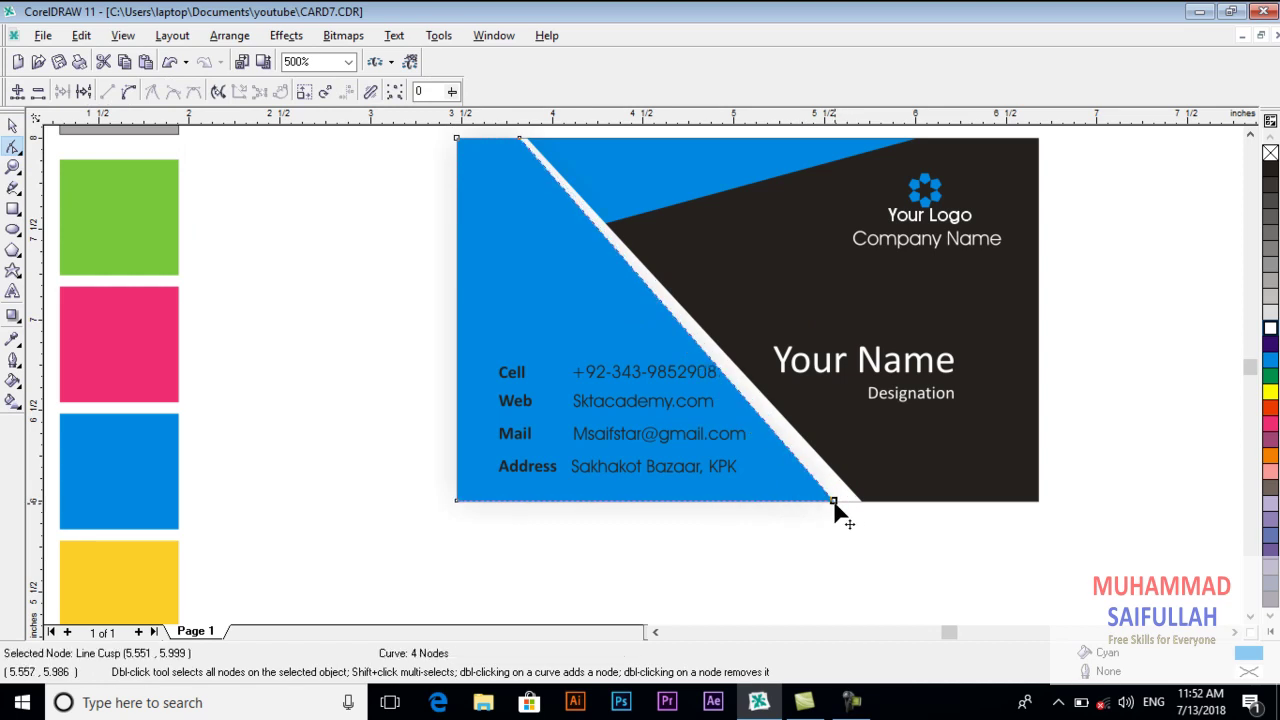
pyautogui.click(12, 125)
pyautogui.click(290, 269)
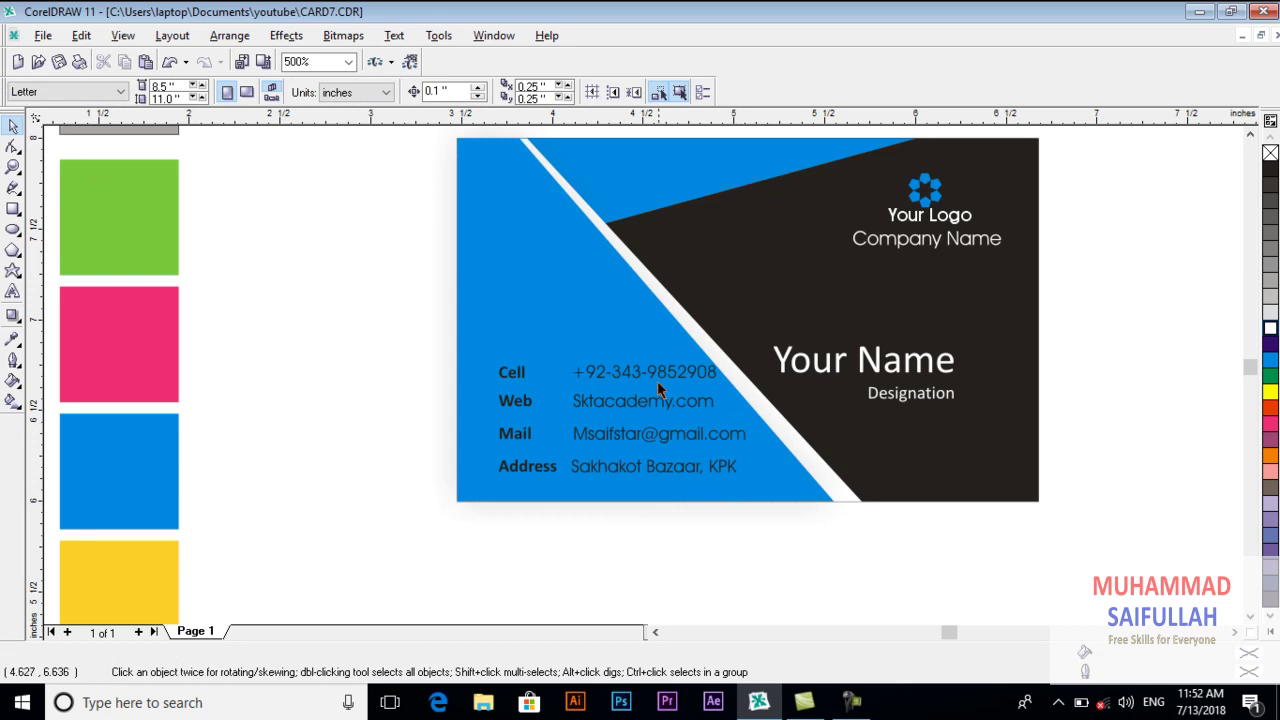
# Nudge the Cell, Web, Mail and Address contact group slightly to the left on the large blue shape.
pyautogui.click(648, 376)
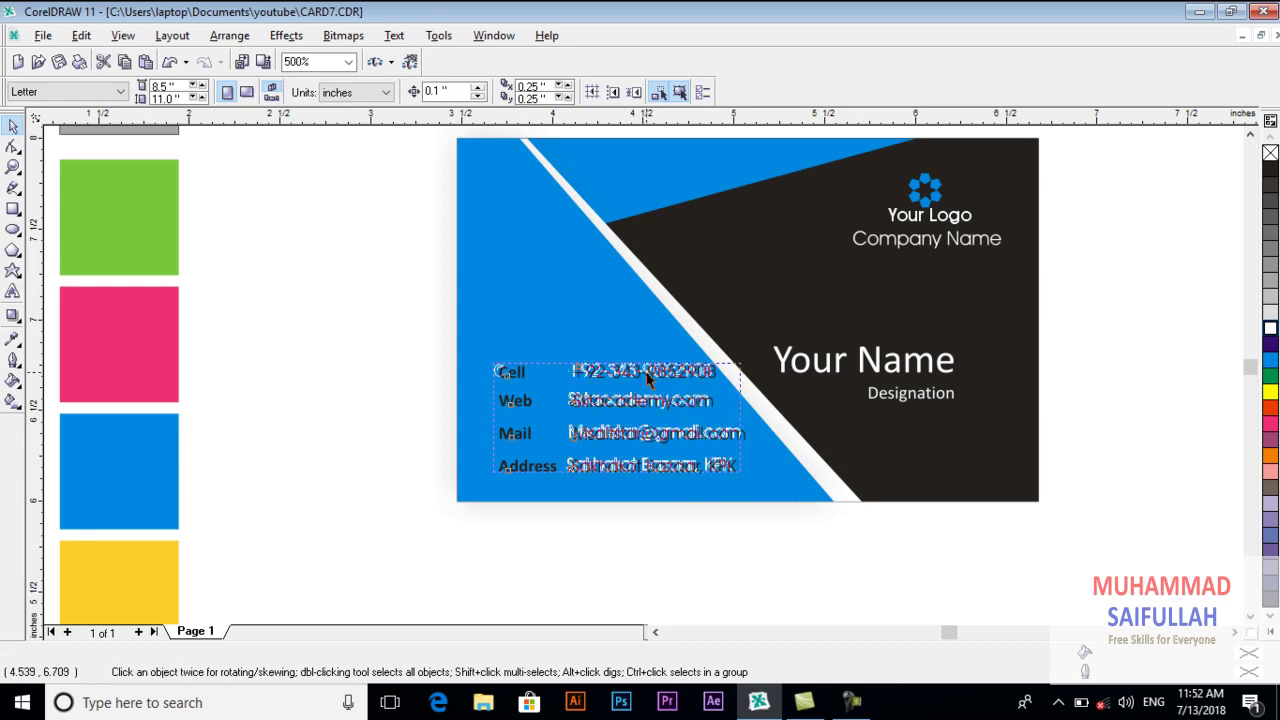
pyautogui.click(676, 503)
pyautogui.scroll(-1, 652, 492)
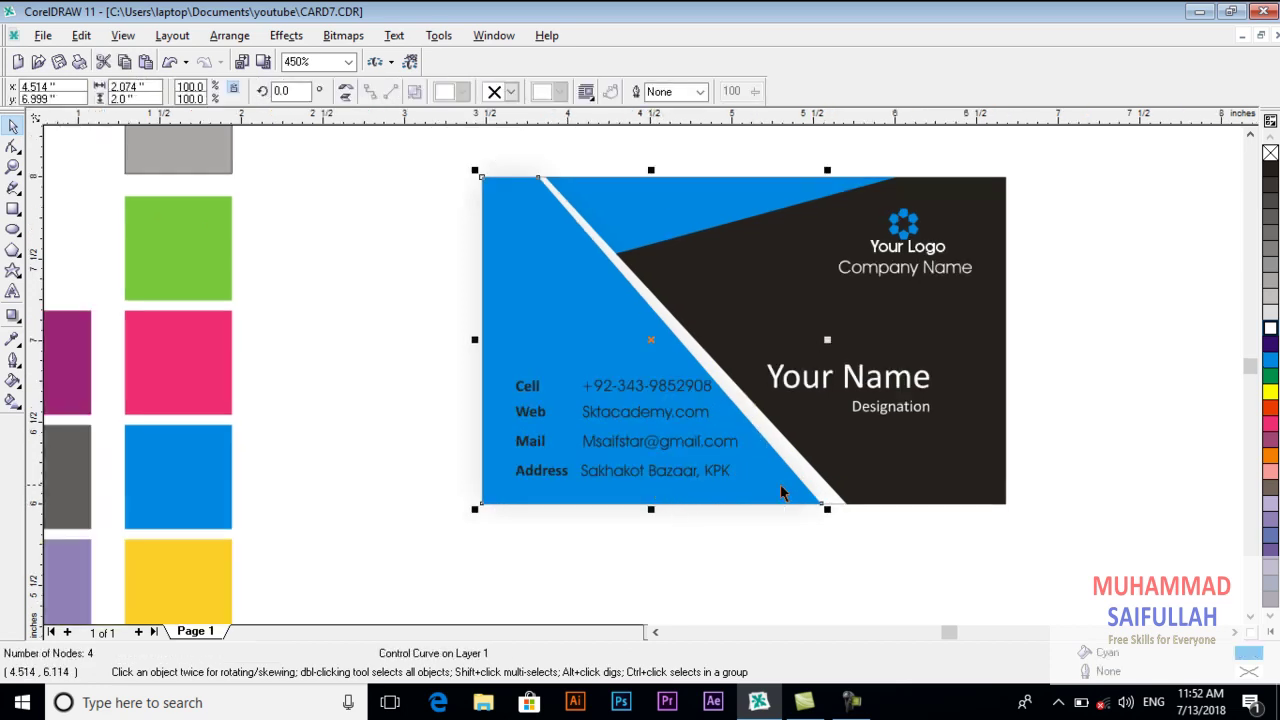
pyautogui.click(1042, 454)
pyautogui.scroll(-1, 677, 475)
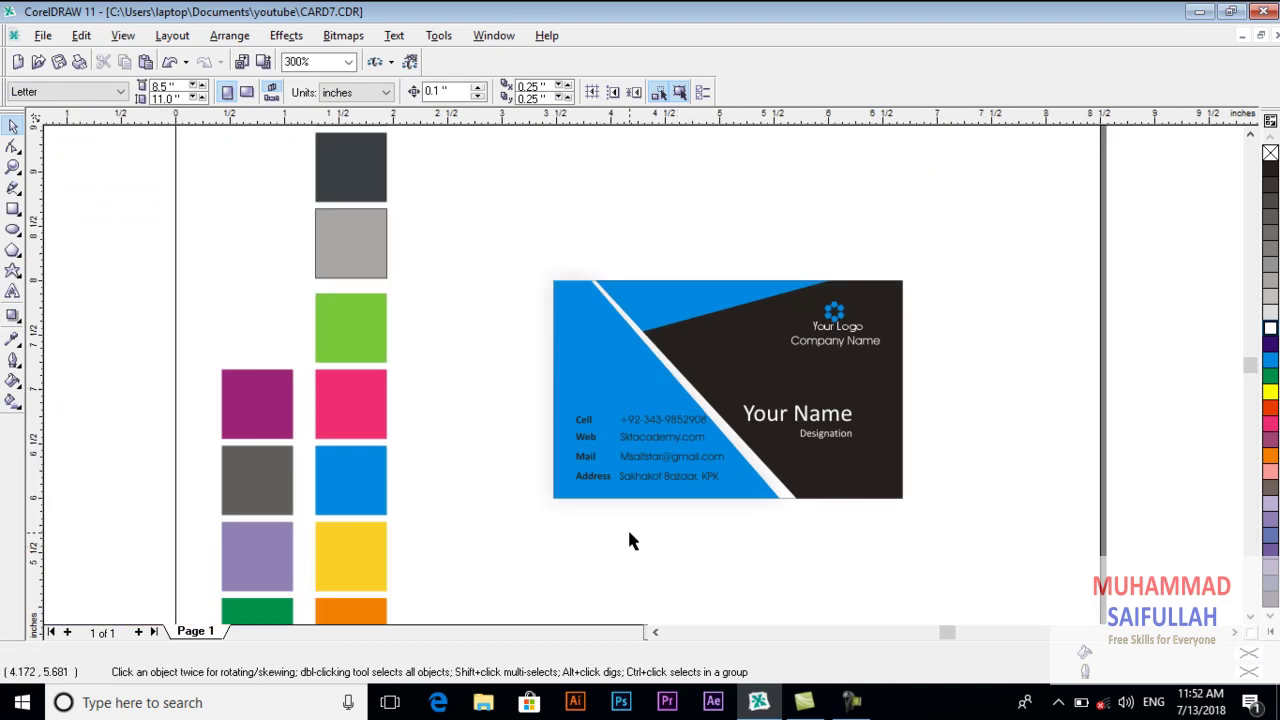
# Copy the black 3.2 by 2 inch card background, paste it, and move the copy straight up above the finished card.
pyautogui.click(885, 310)
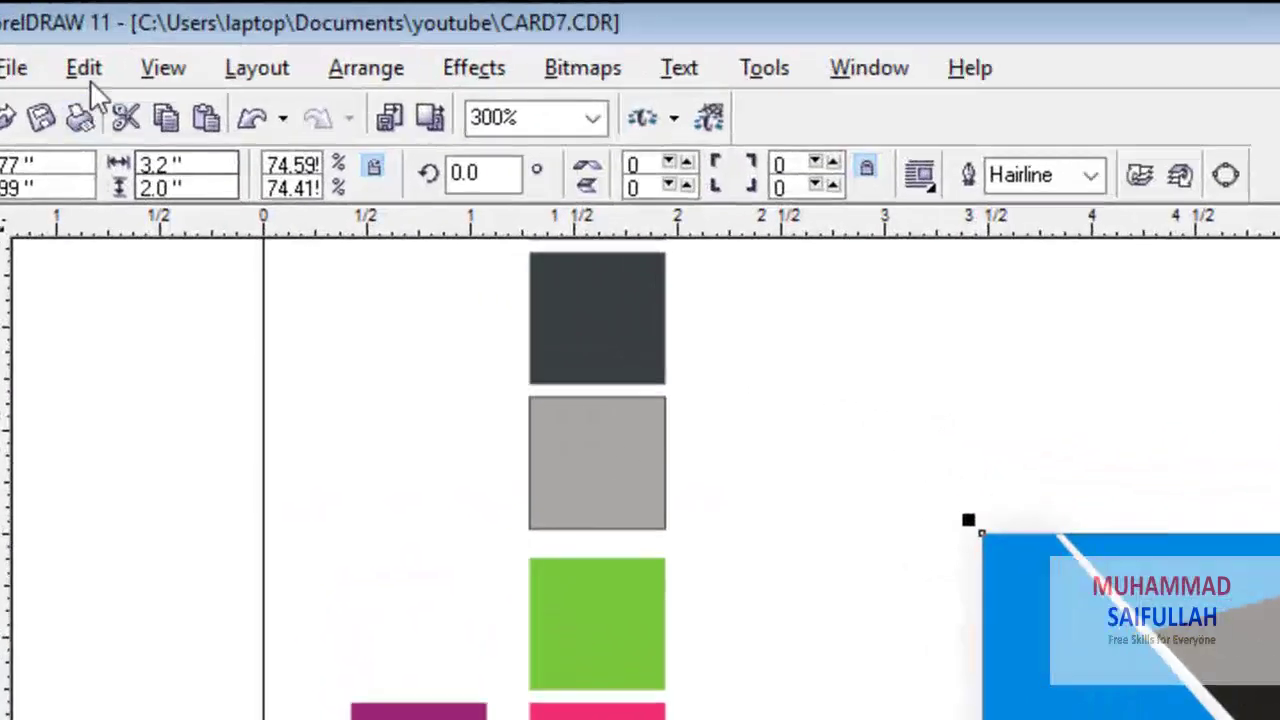
pyautogui.click(82, 46)
pyautogui.click(114, 172)
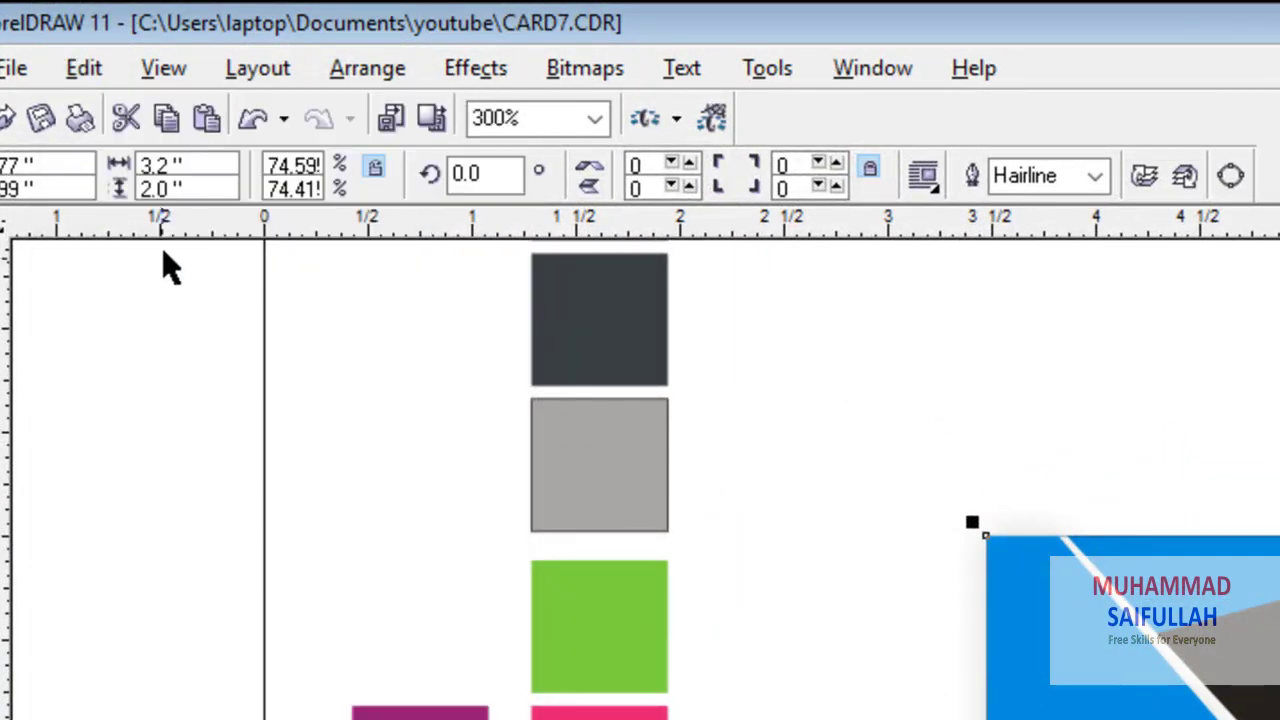
pyautogui.click(88, 66)
pyautogui.click(217, 290)
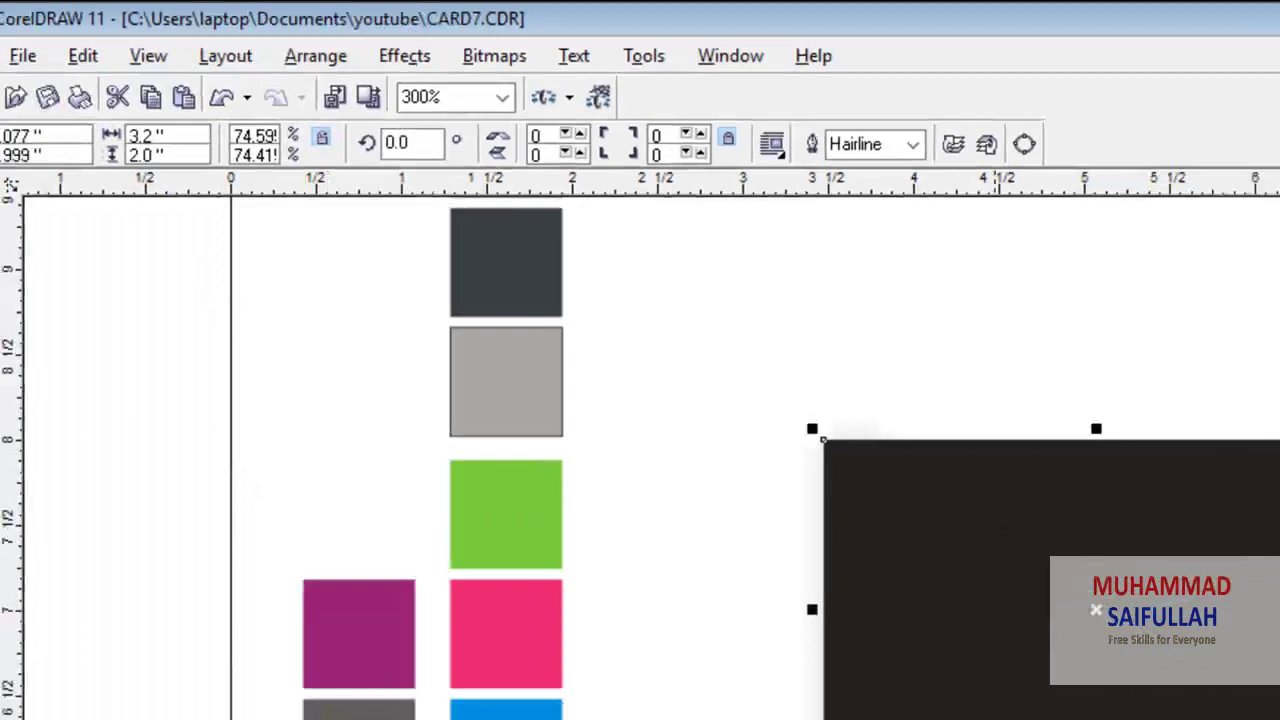
pyautogui.scroll(-2, 737, 517)
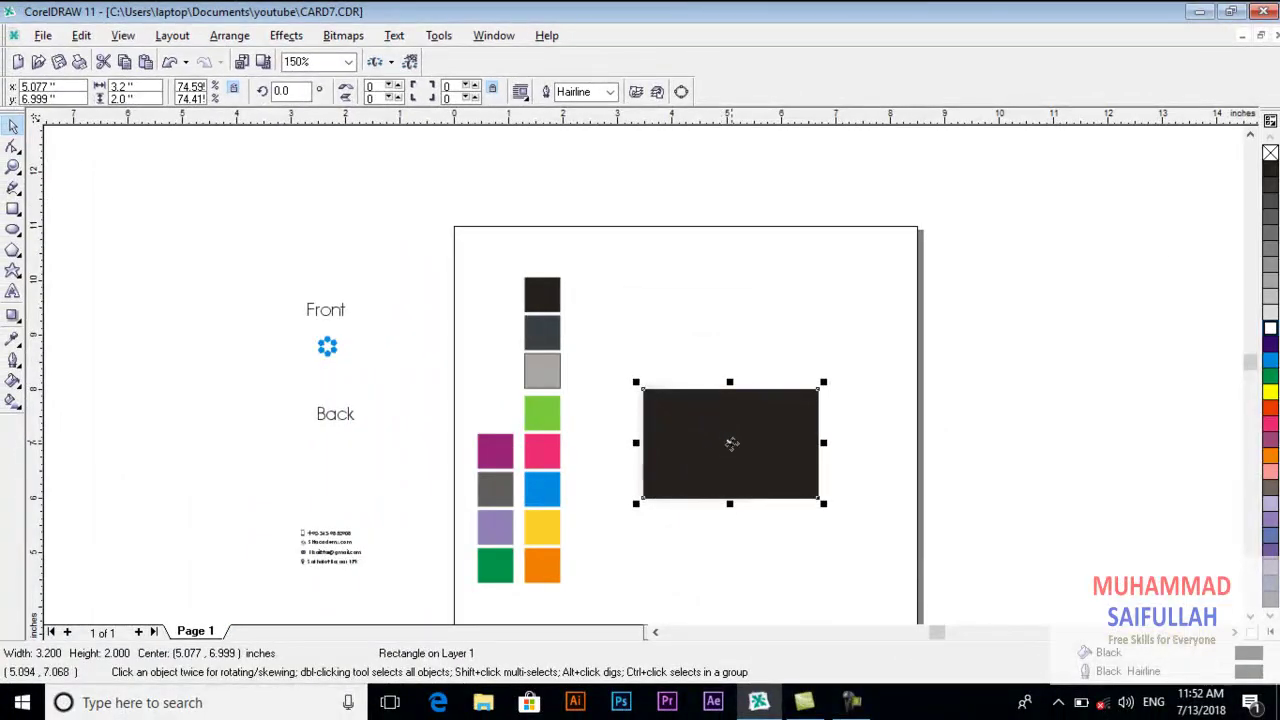
pyautogui.moveTo(731, 443); pyautogui.dragTo(733, 292)
pyautogui.click(889, 361)
# Move all objects of the finished card down the page and lower the blank black rectangle to a center of about 5.077, 8.153 inches.
pyautogui.moveTo(859, 493); pyautogui.dragTo(845, 510)
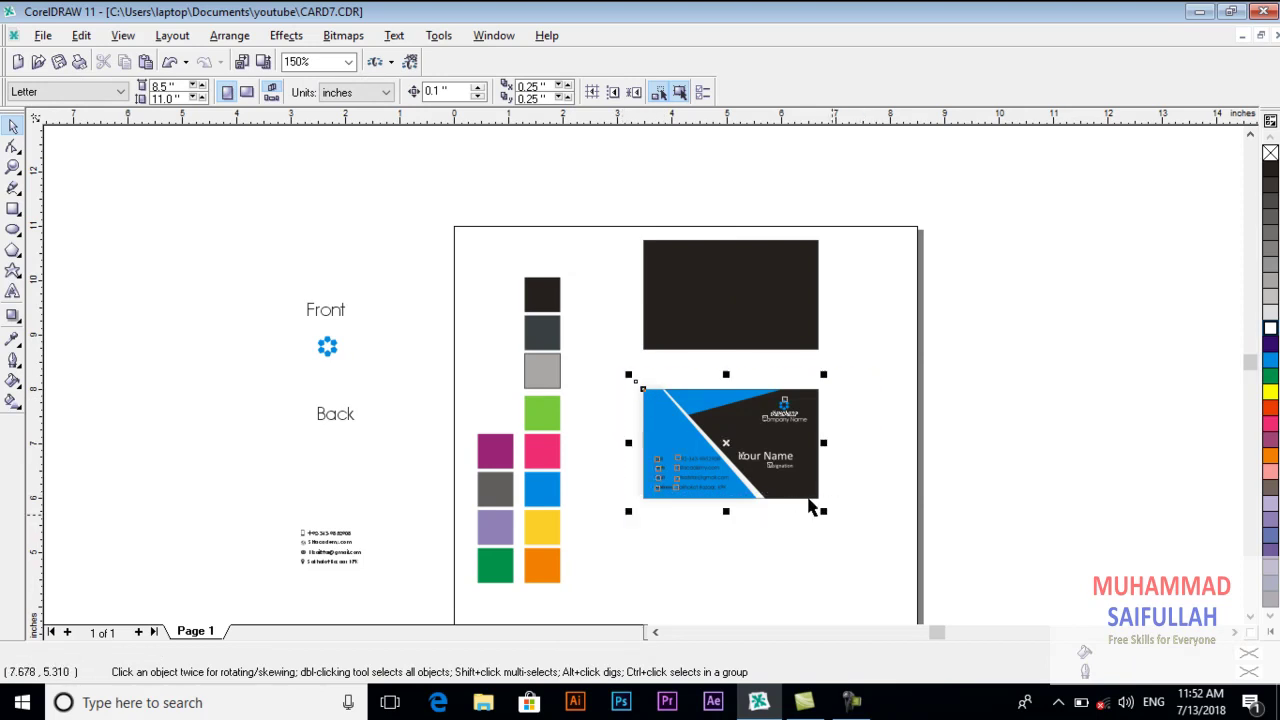
pyautogui.click(733, 450)
pyautogui.click(729, 446)
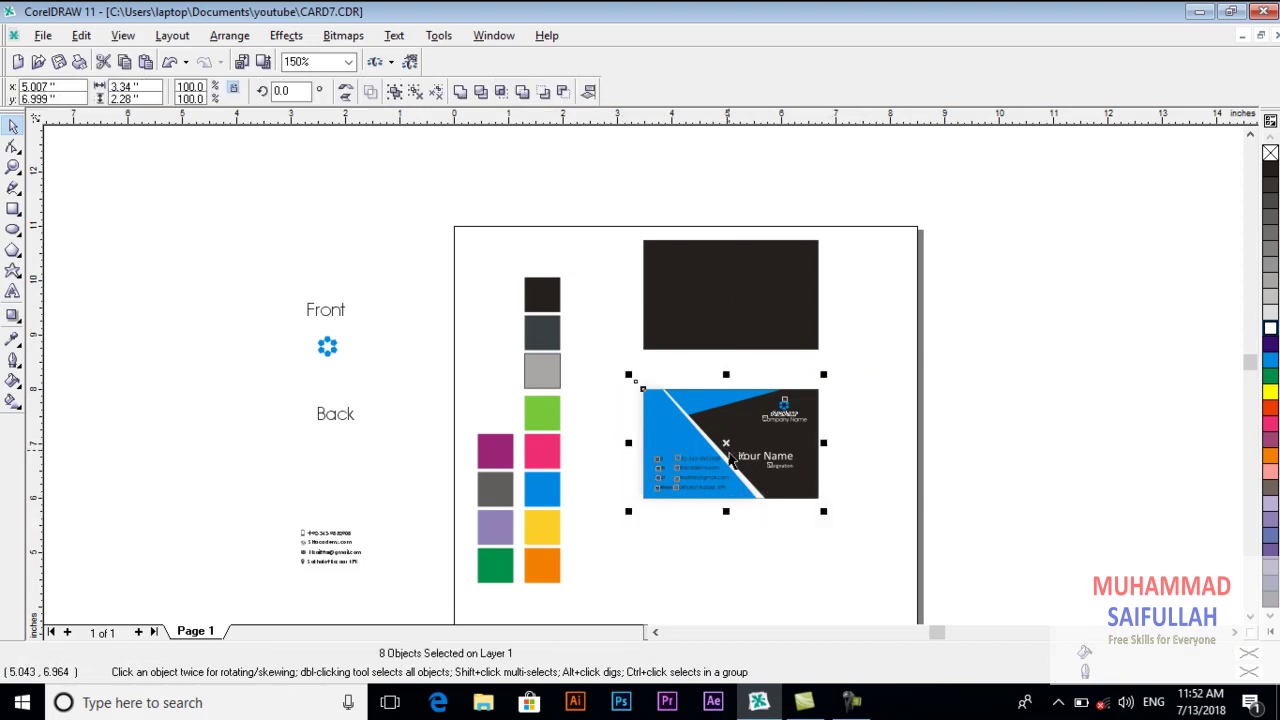
pyautogui.moveTo(726, 443); pyautogui.dragTo(730, 541)
pyautogui.click(729, 297)
pyautogui.moveTo(729, 297); pyautogui.dragTo(735, 385)
pyautogui.click(853, 446)
pyautogui.scroll(1, 693, 533)
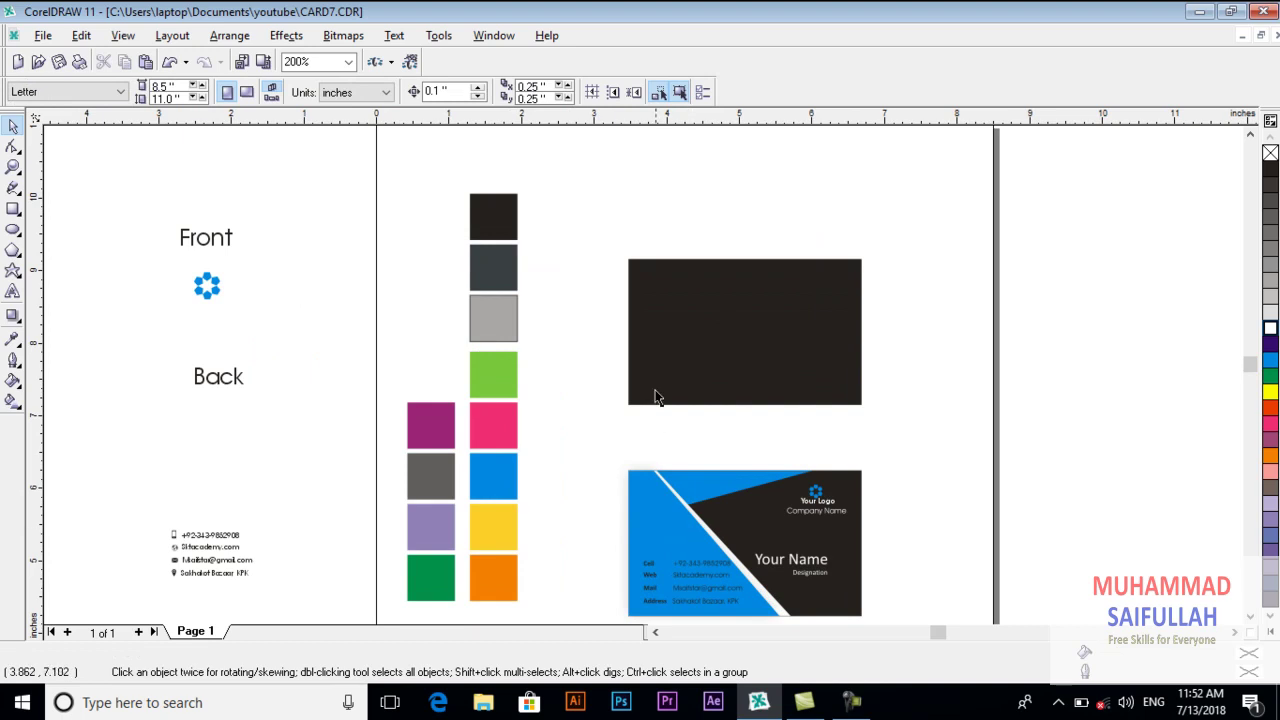
pyautogui.scroll(-1, 670, 400)
pyautogui.scroll(2, 741, 566)
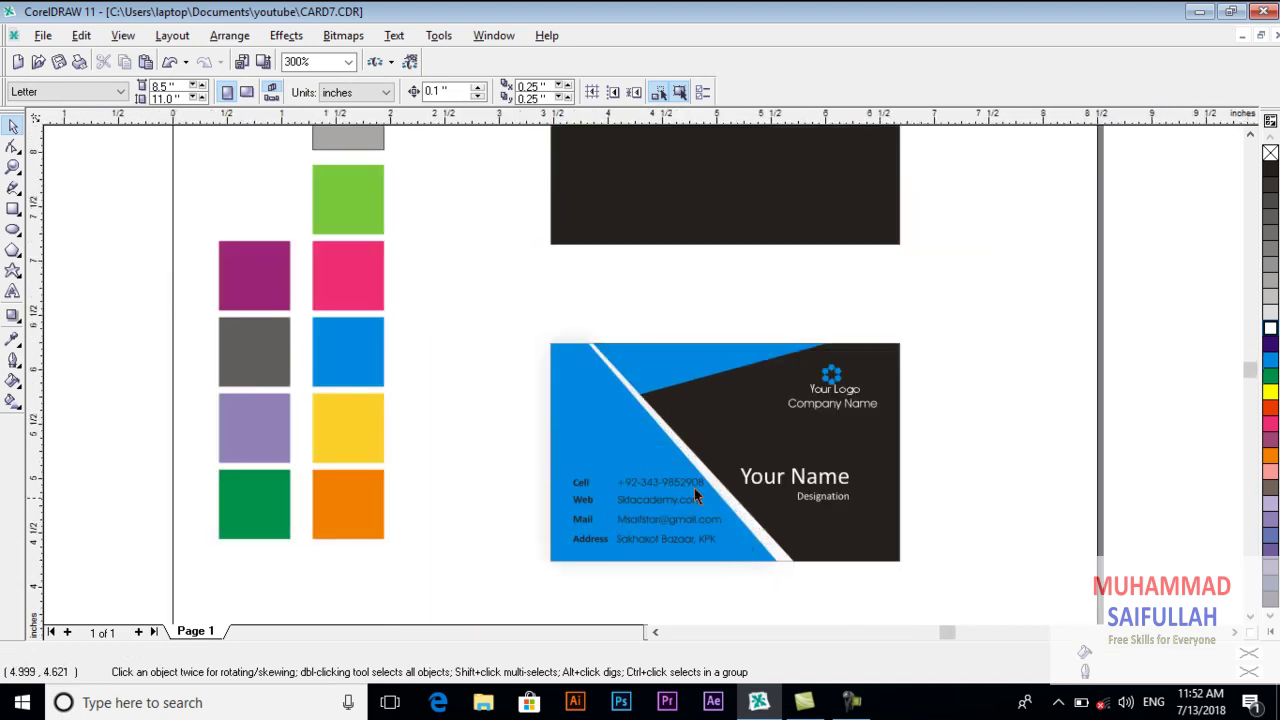
pyautogui.scroll(-1, 700, 495)
pyautogui.scroll(-1, 685, 474)
pyautogui.scroll(1, 649, 314)
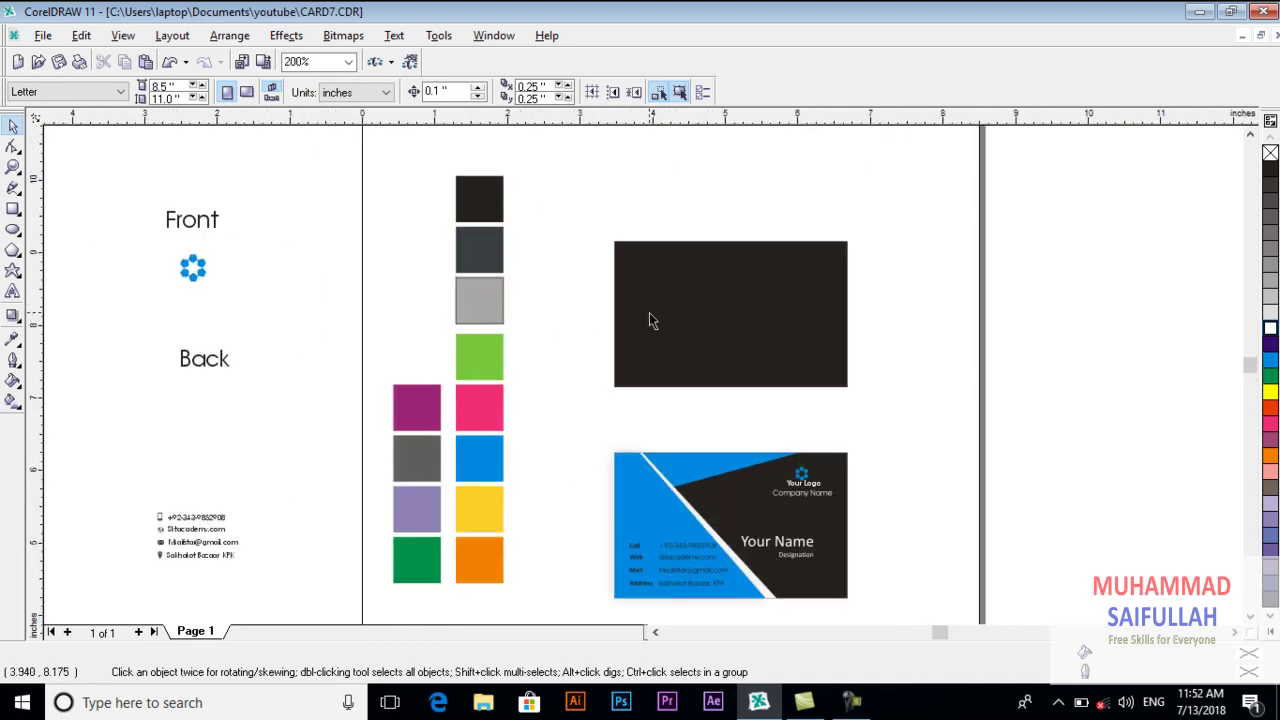
# Copy the blank black rectangle, paste the copy in place, and convert it to curves.
pyautogui.click(729, 306)
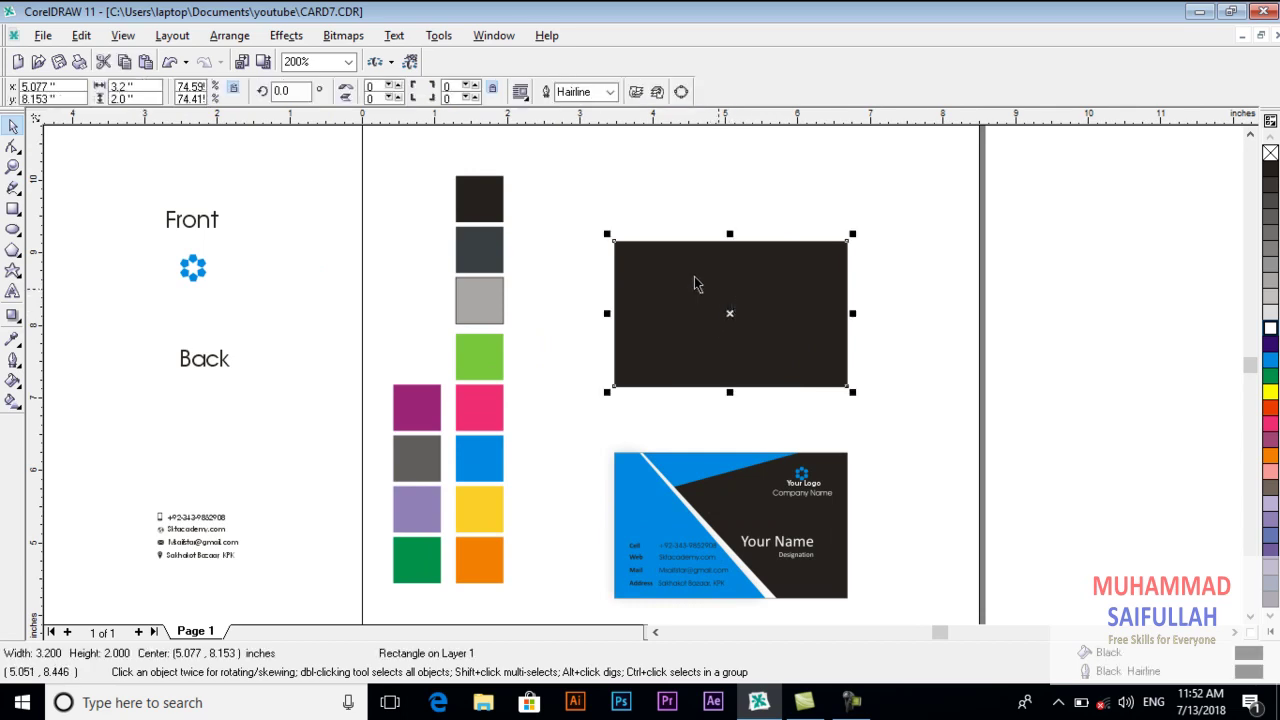
pyautogui.click(88, 36)
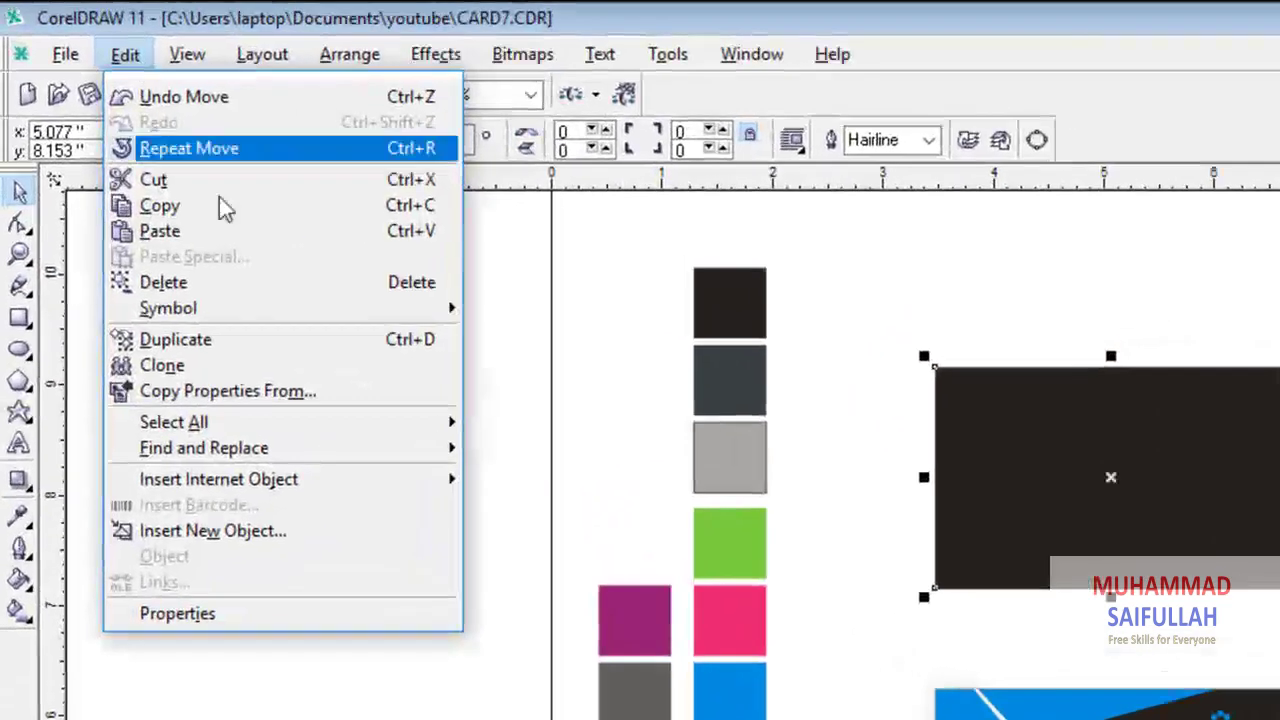
pyautogui.click(144, 147)
pyautogui.click(118, 55)
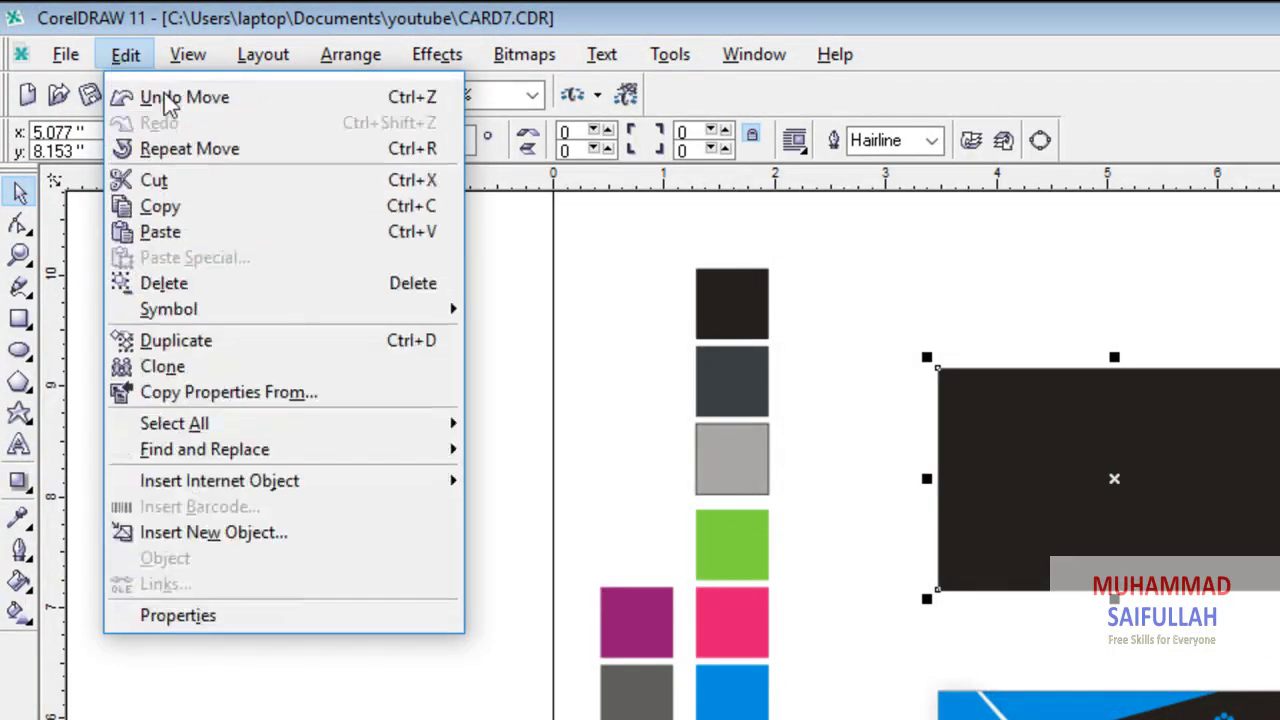
pyautogui.click(190, 235)
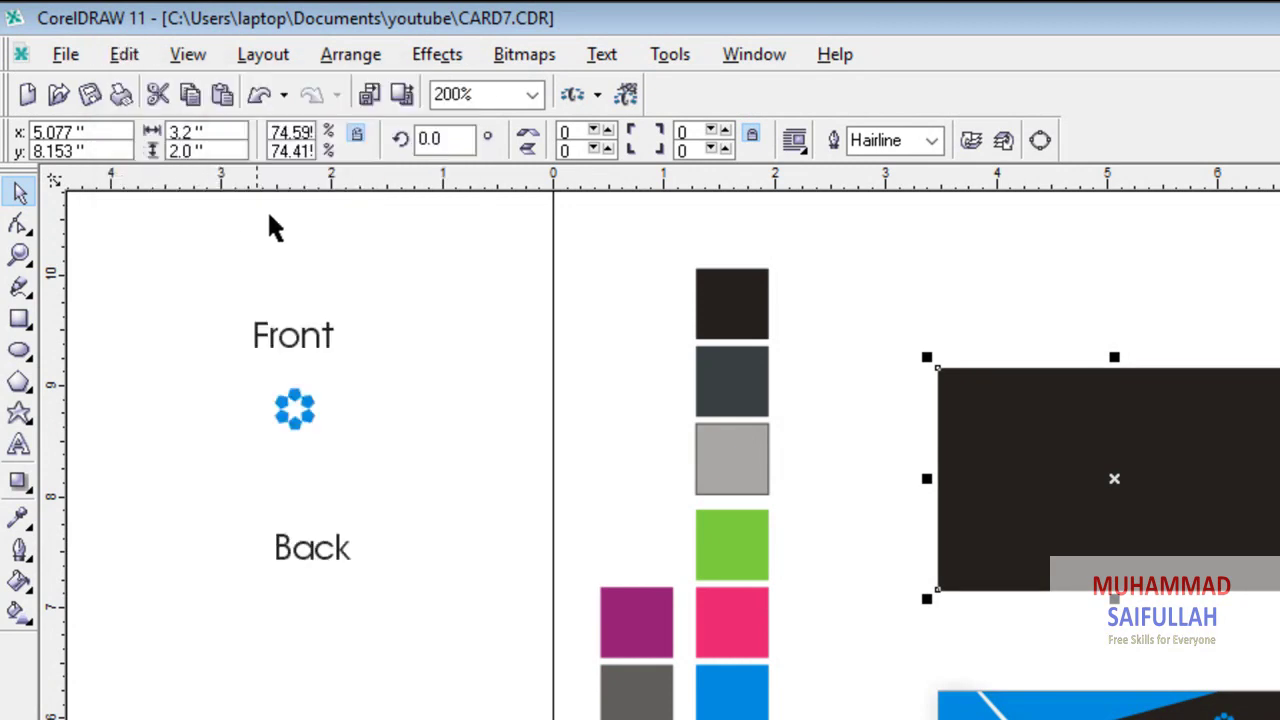
pyautogui.click(372, 60)
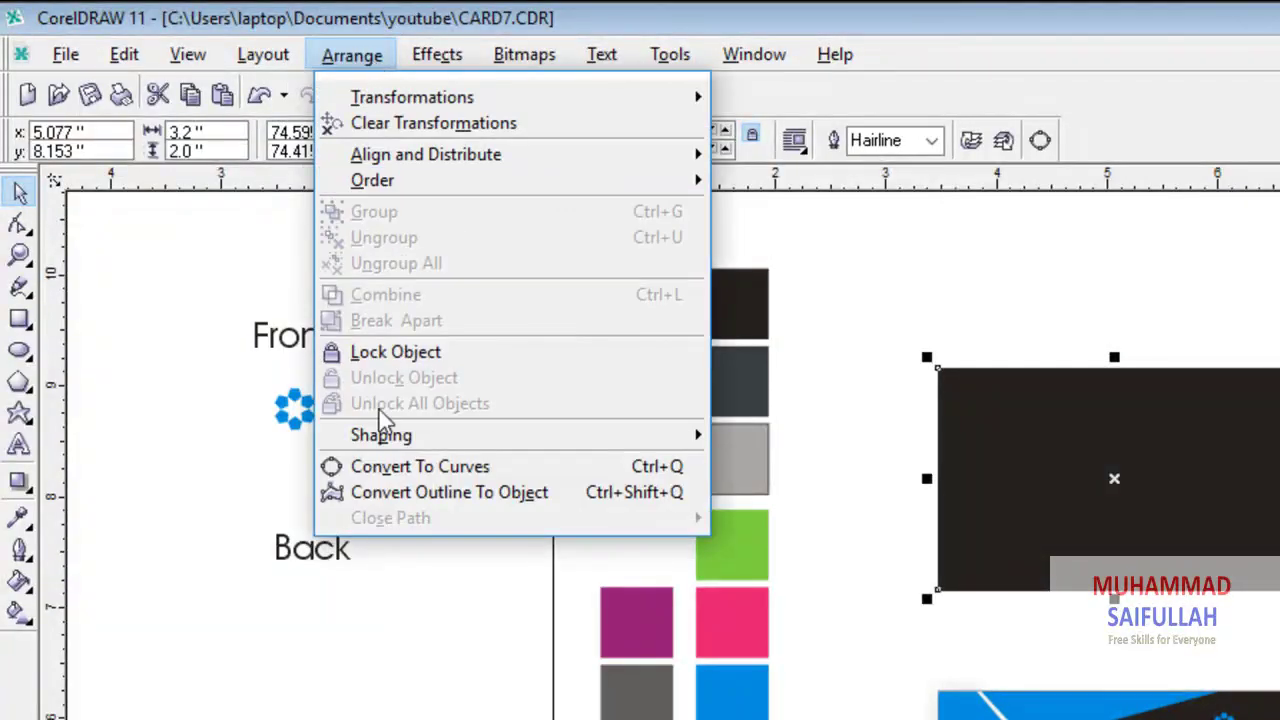
pyautogui.click(410, 466)
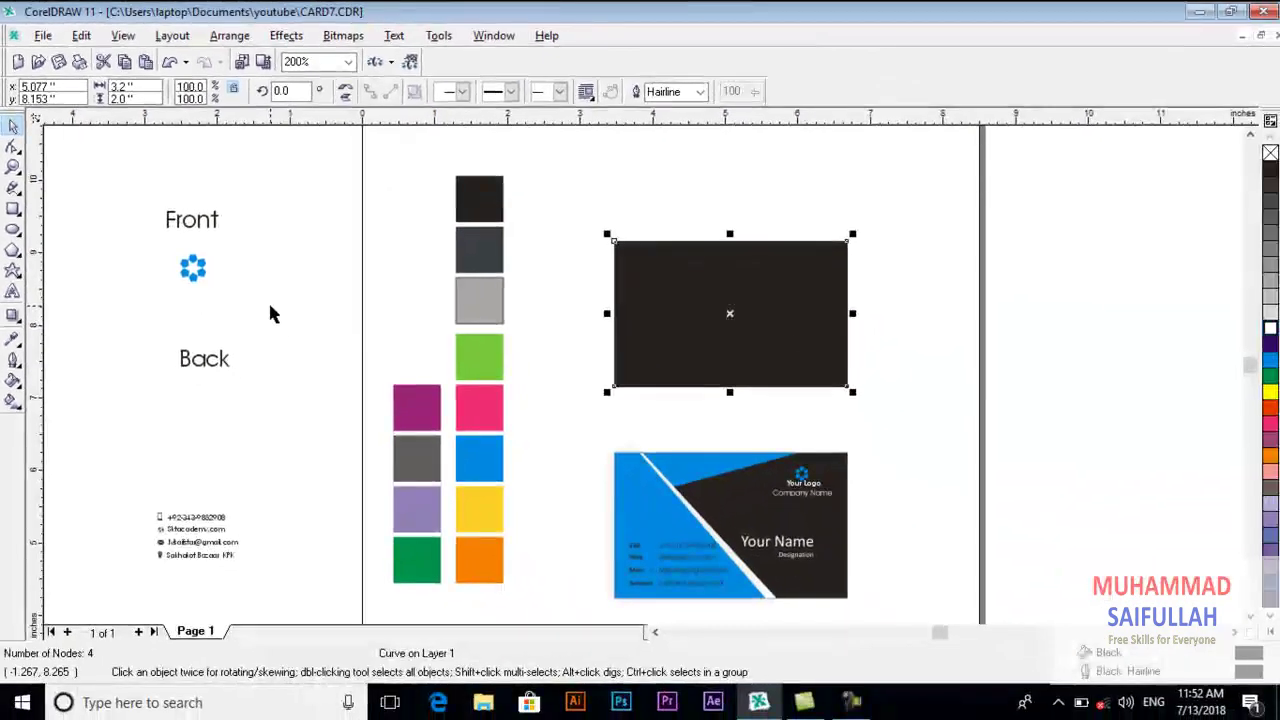
# Sample the blue from the finished lower card and fill the upper card's curve copy with it.
pyautogui.click(14, 340)
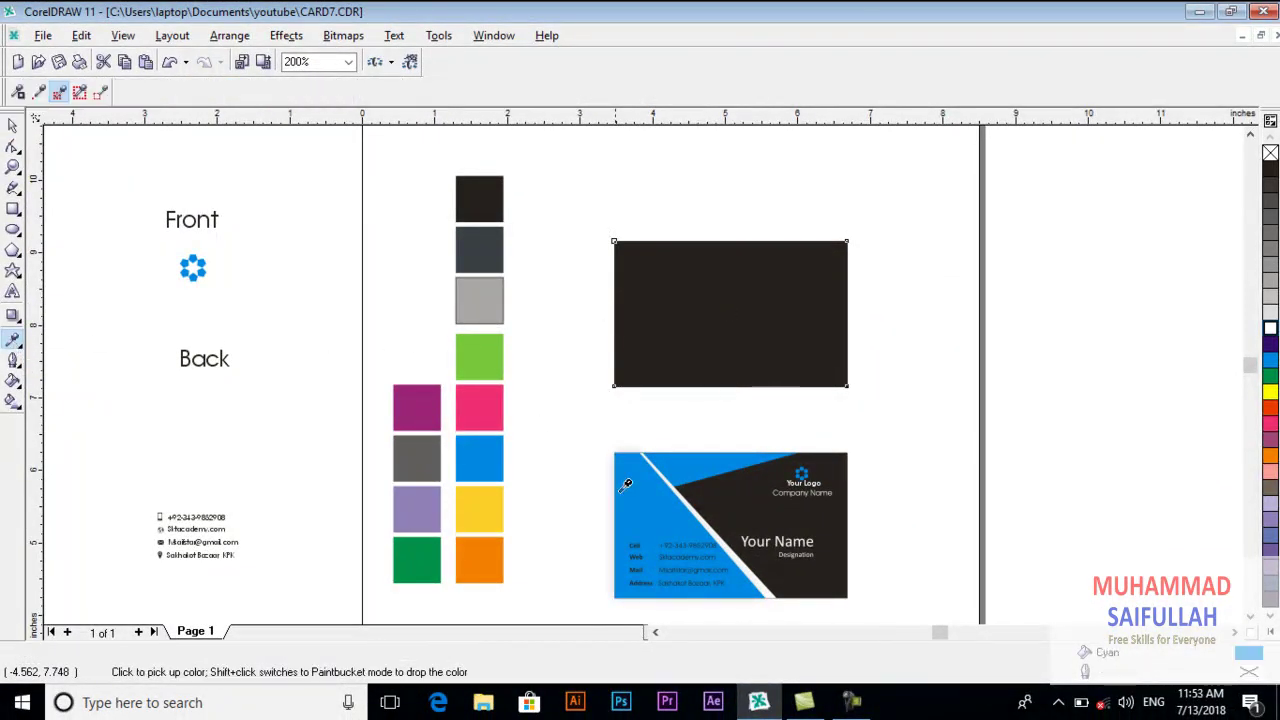
pyautogui.keyDown('shift'); pyautogui.click(729, 298); pyautogui.keyUp('shift')
pyautogui.click(13, 125)
# Delete the upper-left corner node of the blue curve on the upper card.
pyautogui.click(13, 146)
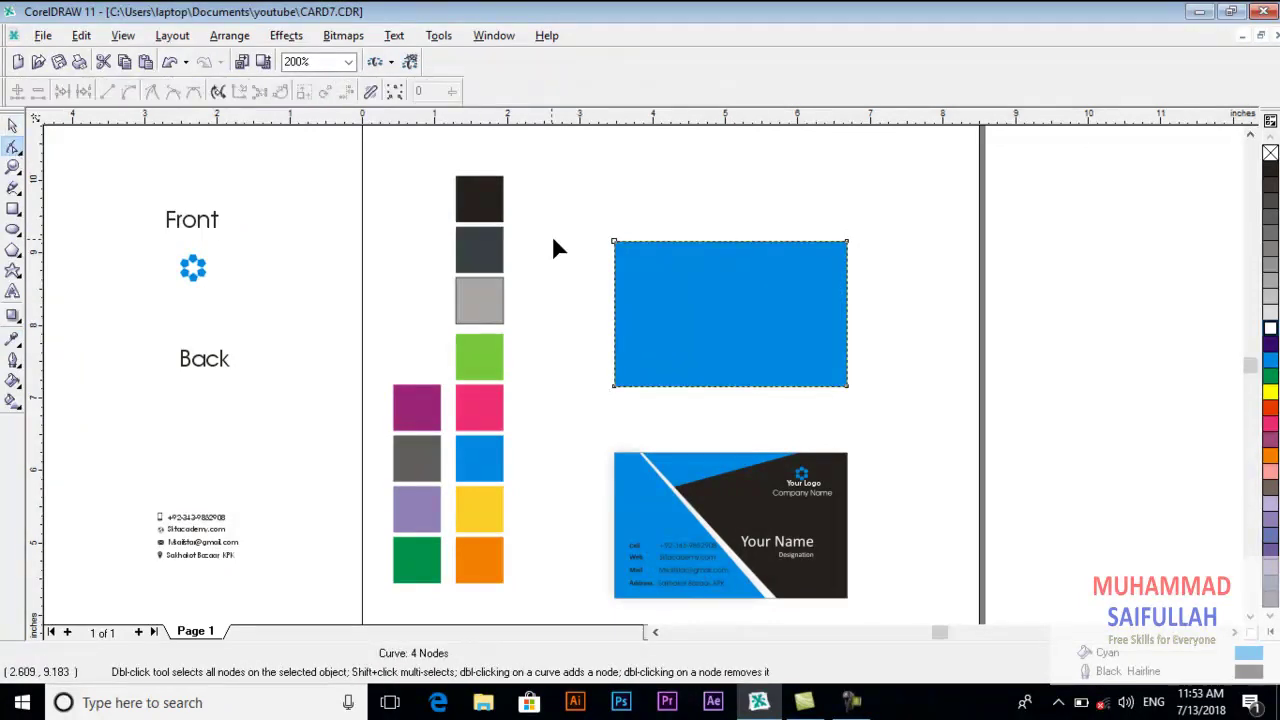
pyautogui.click(614, 242)
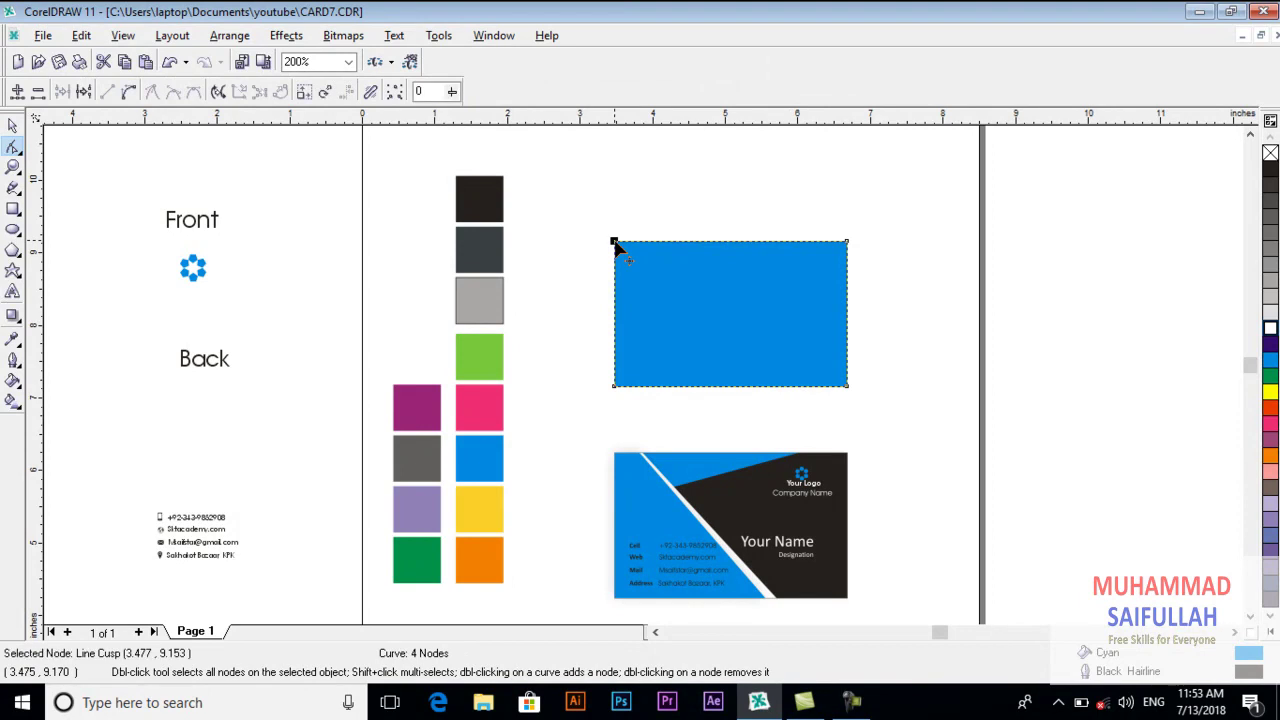
pyautogui.rightClick(614, 245)
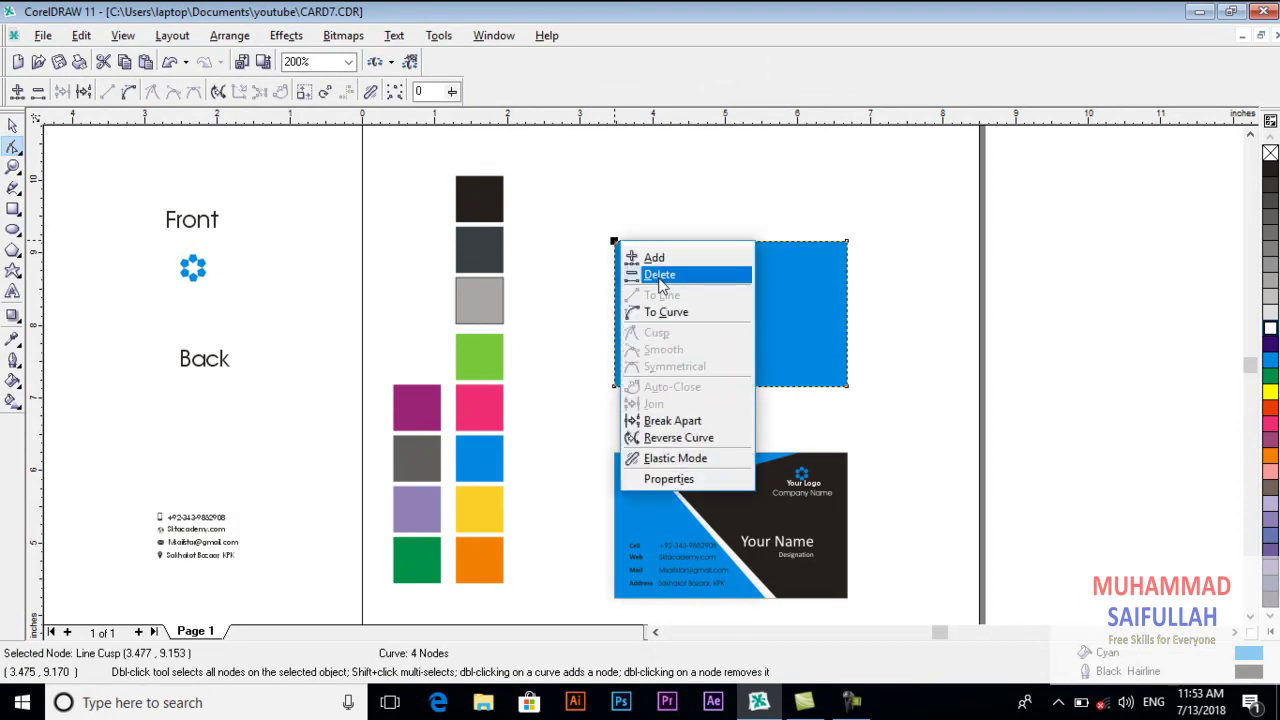
pyautogui.click(660, 277)
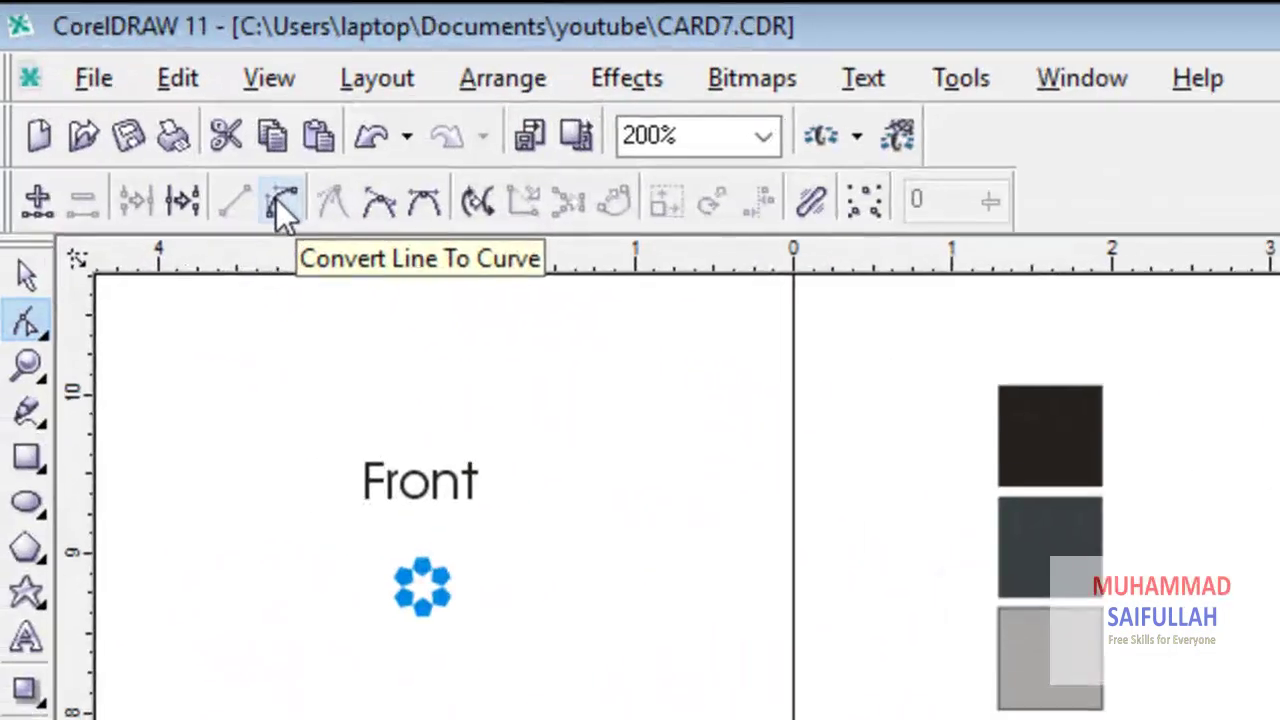
# Convert the blue shape's diagonal edge to a curve and bow it toward the card's lower-right corner.
pyautogui.click(62, 98)
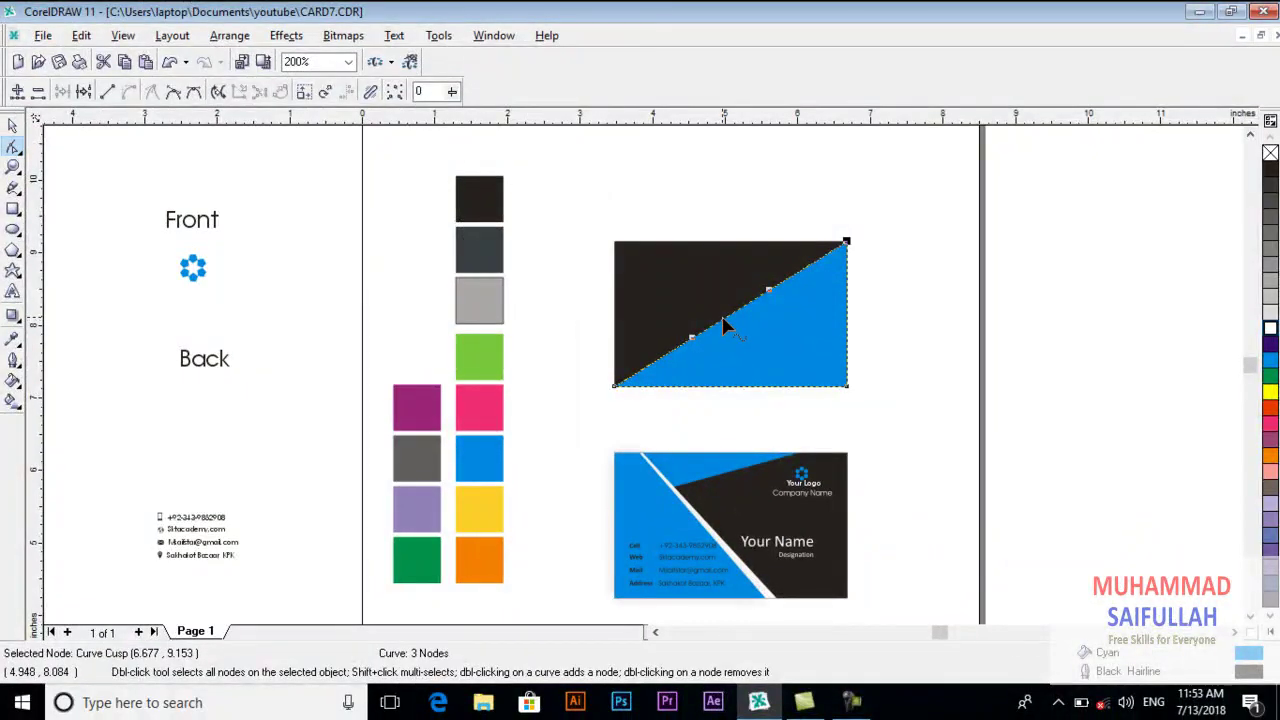
pyautogui.moveTo(726, 325); pyautogui.dragTo(766, 354)
pyautogui.click(13, 125)
pyautogui.click(172, 183)
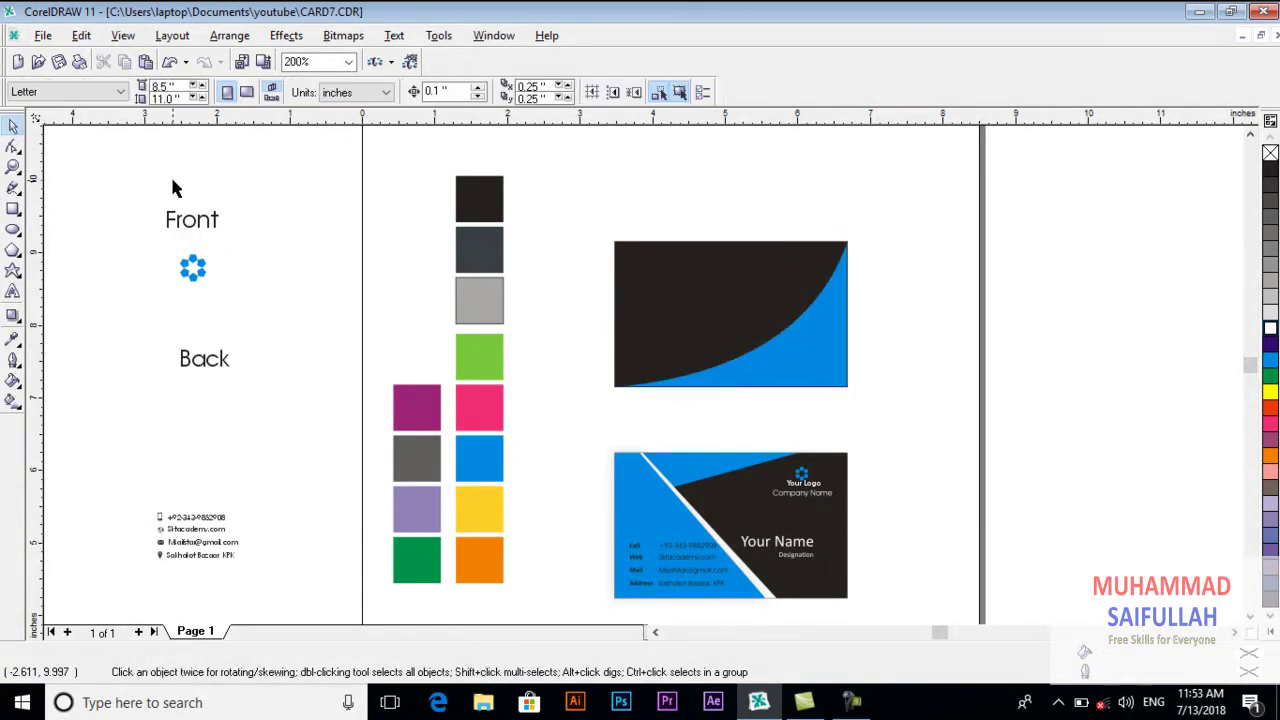
# Move the logo and company name group onto the upper card, centered at about 5.066, 8.309 inches, and bring it to the front.
pyautogui.click(193, 280)
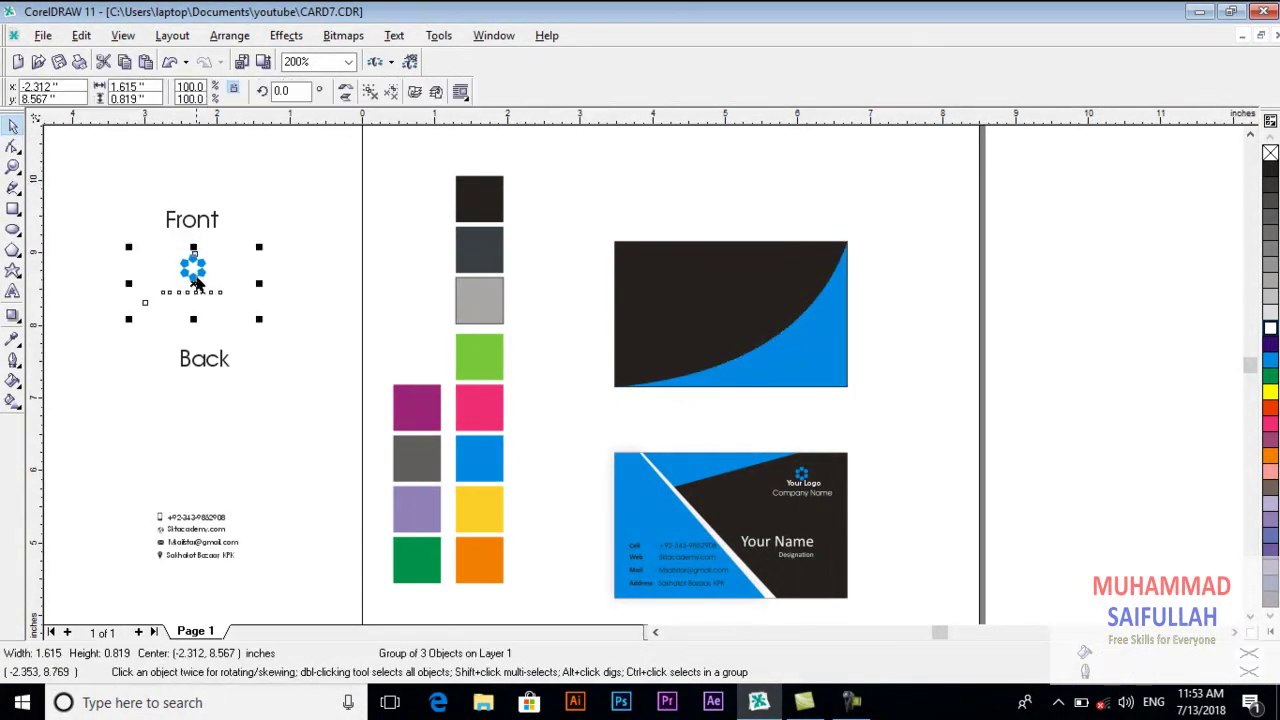
pyautogui.moveTo(193, 283); pyautogui.dragTo(728, 299)
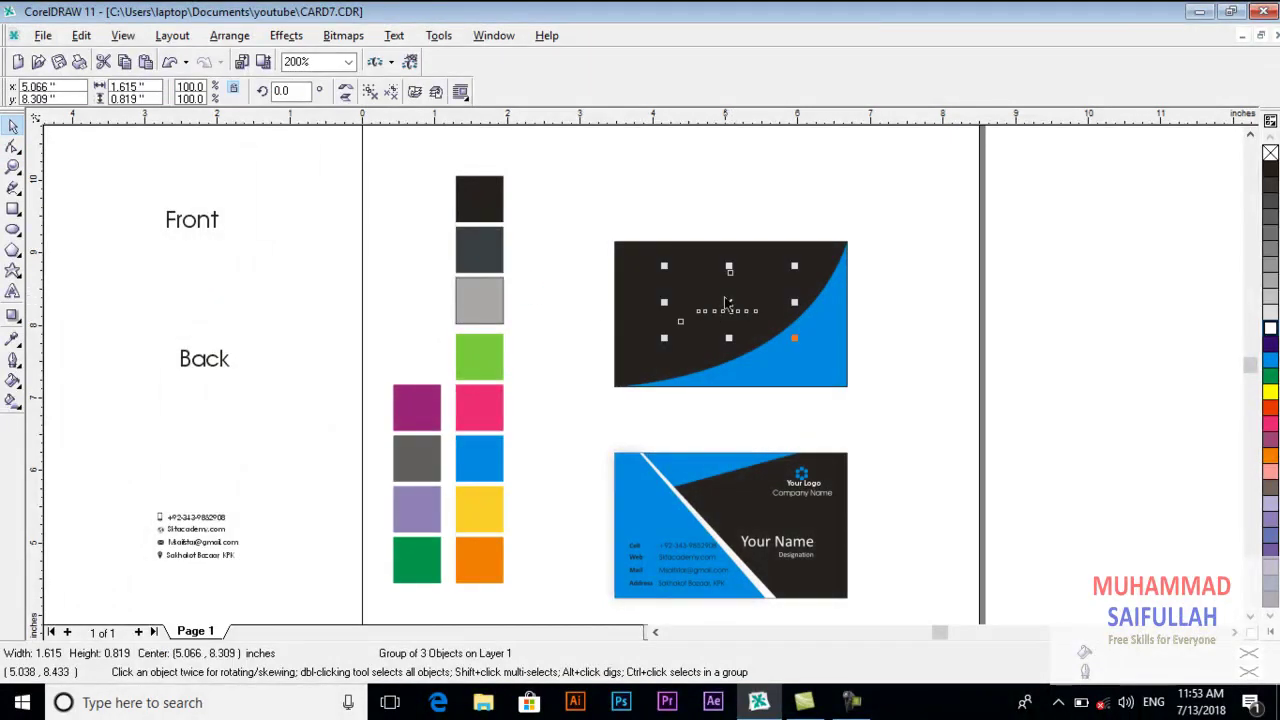
pyautogui.click(229, 35)
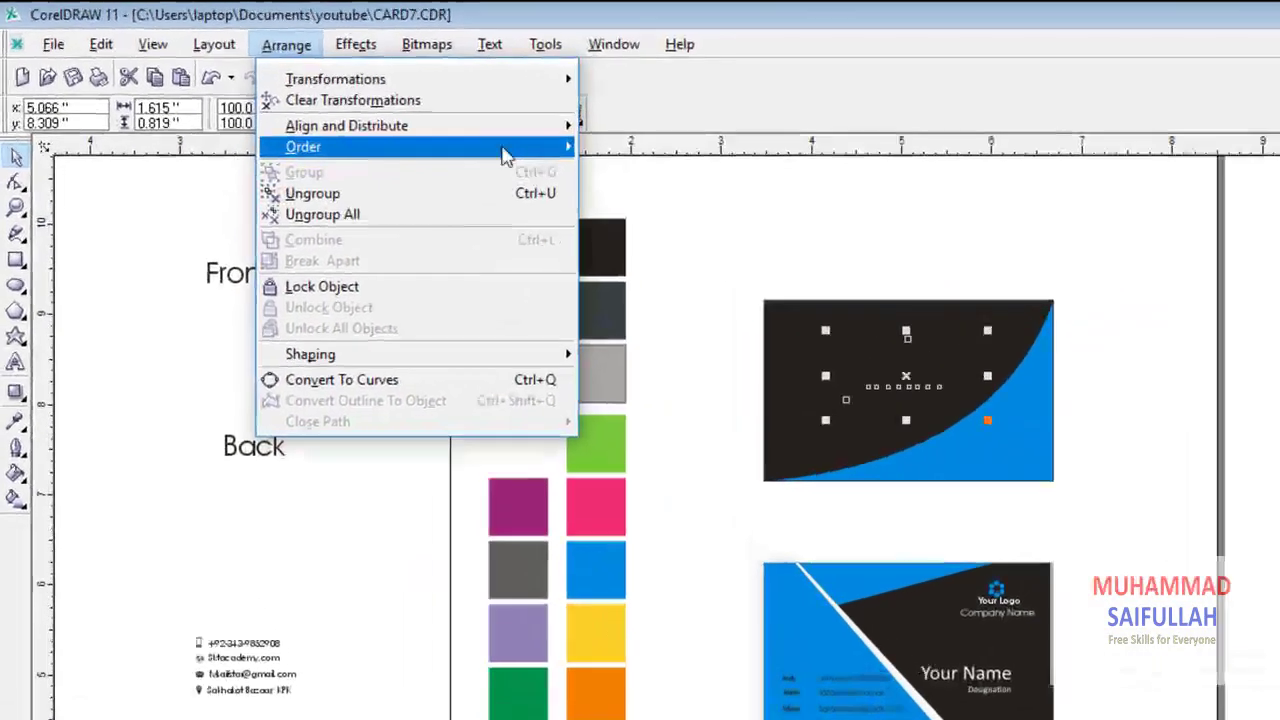
pyautogui.moveTo(330, 117)
pyautogui.click(668, 177)
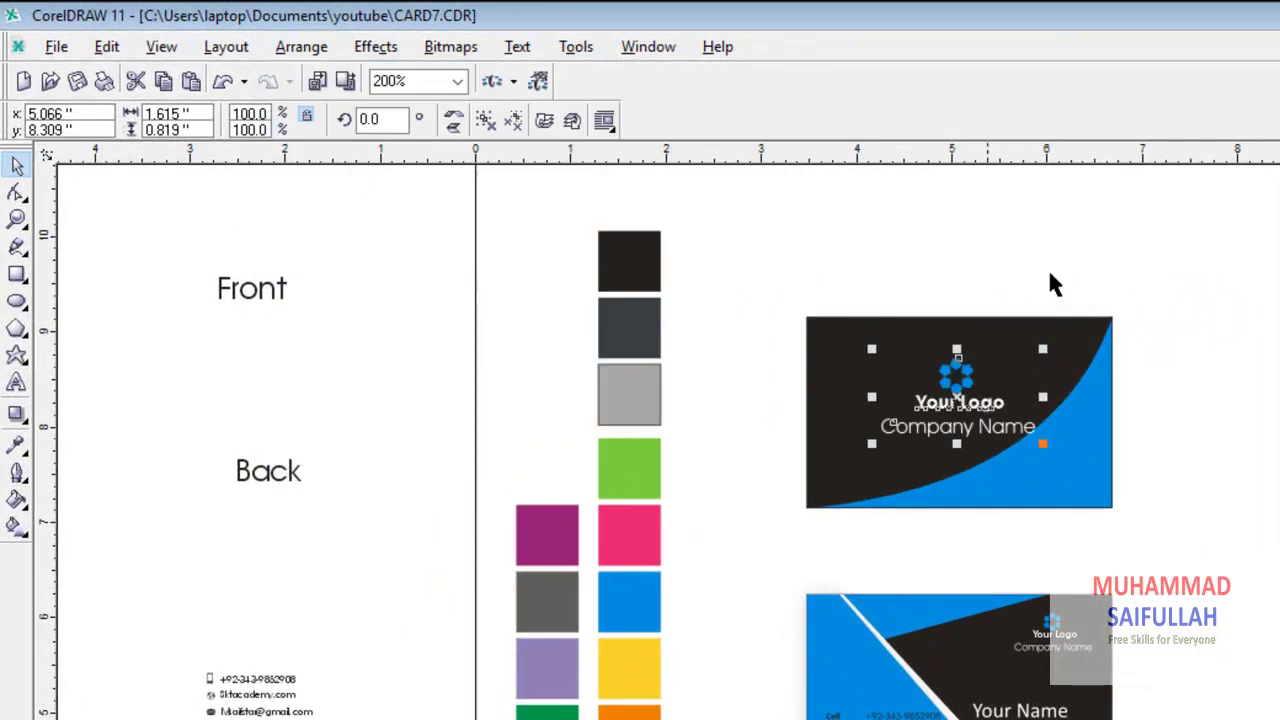
pyautogui.press('Escape')
# Scale the upper card's logo and company name group down slightly.
pyautogui.scroll(2, 1003, 432)
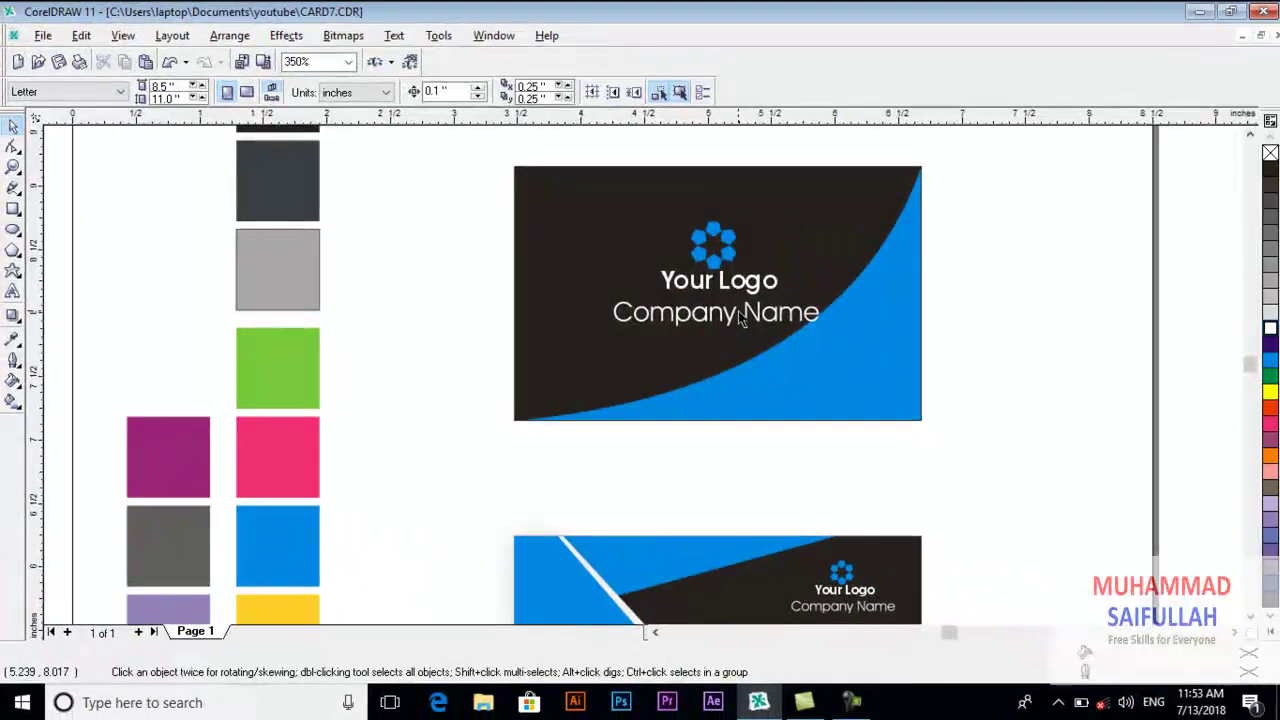
pyautogui.click(818, 336)
pyautogui.hotkey('ctrl', 'z')
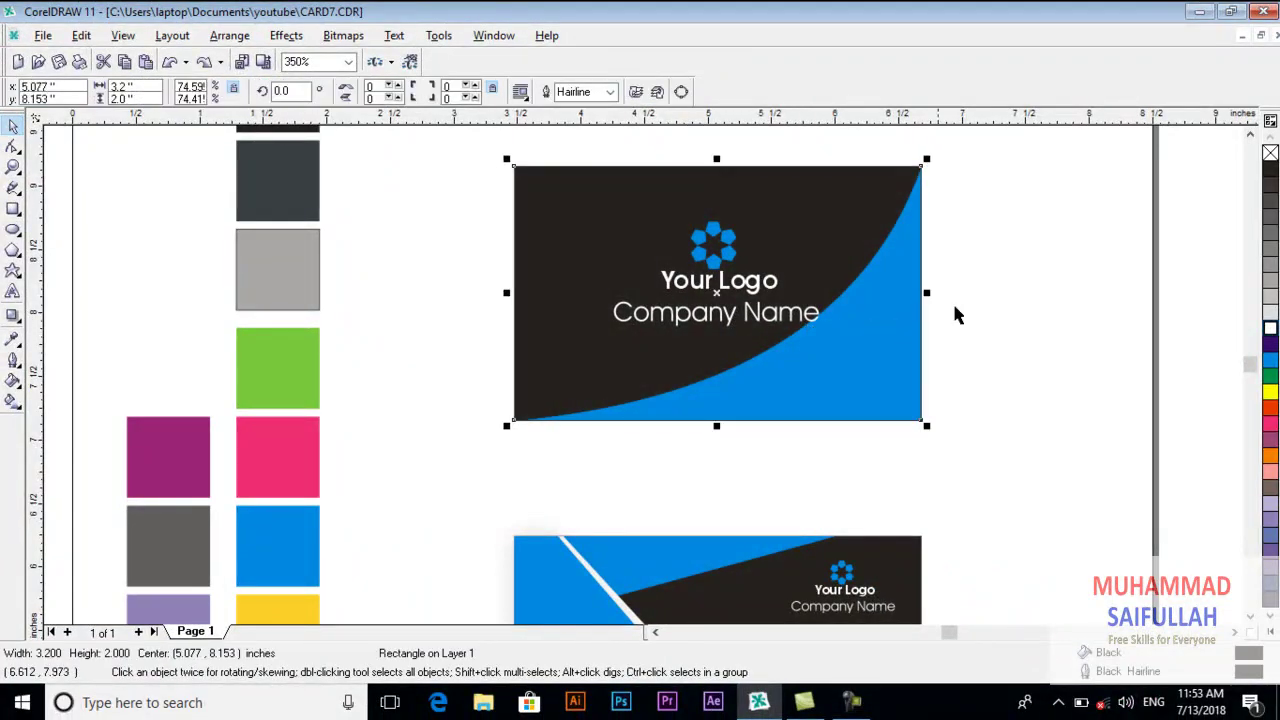
pyautogui.press('Escape')
pyautogui.click(740, 288)
pyautogui.moveTo(822, 332); pyautogui.dragTo(823, 335)
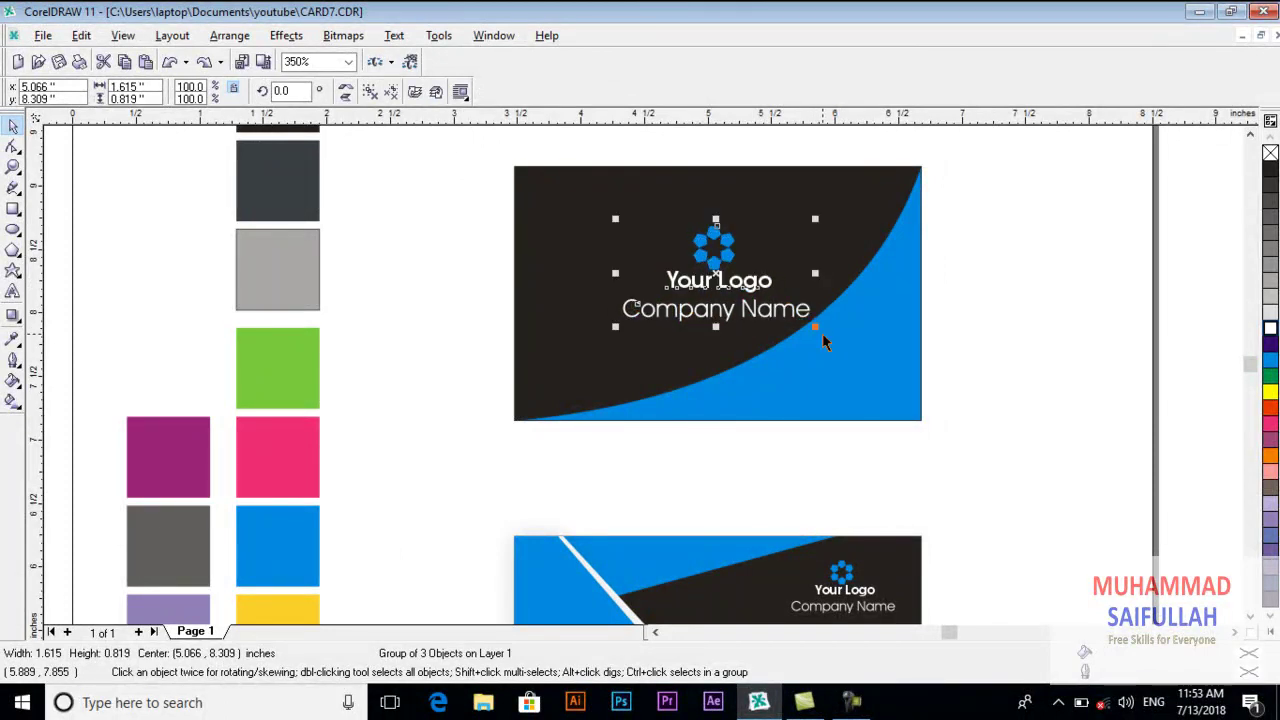
pyautogui.click(985, 330)
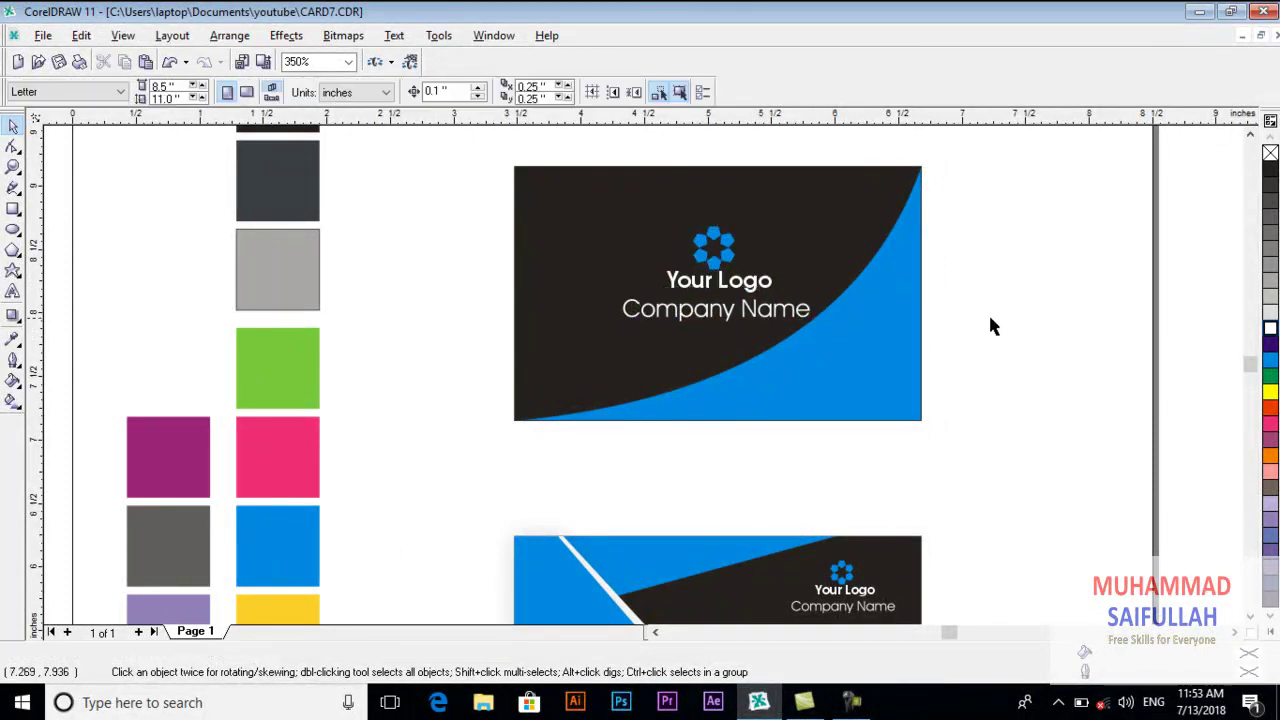
# Copy the upper card's black background rectangle and paste the copy in place.
pyautogui.click(720, 196)
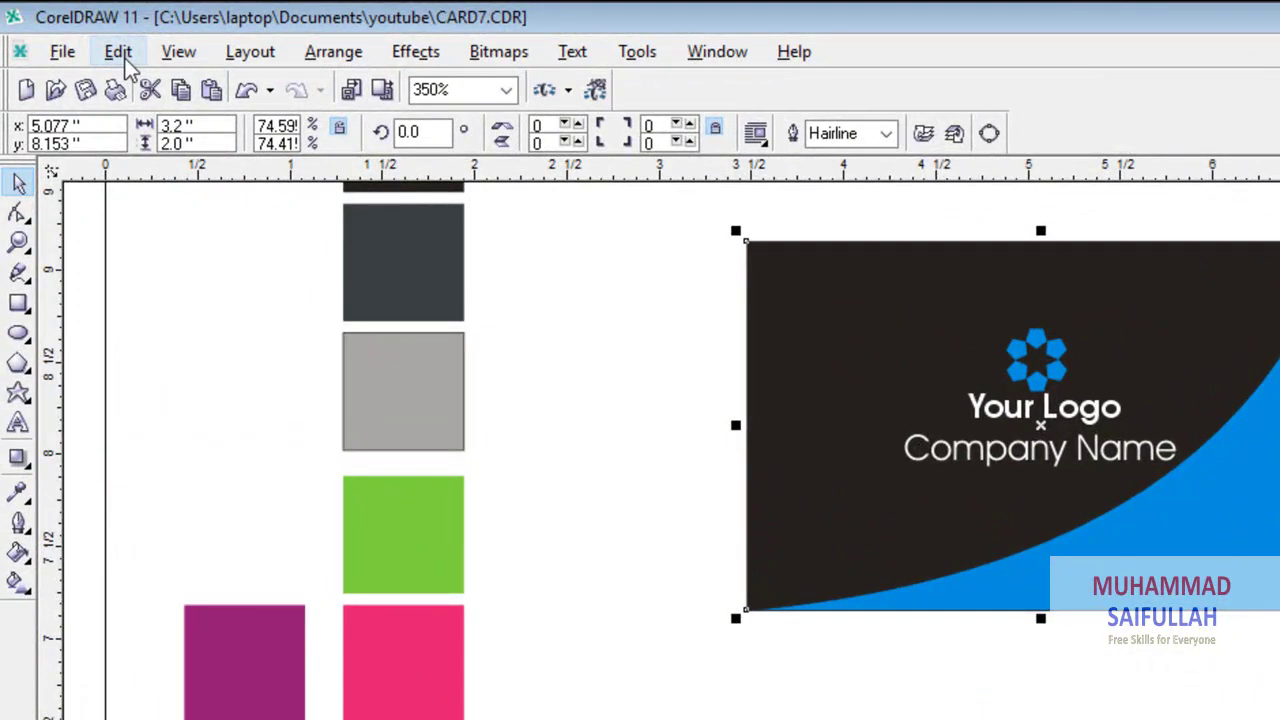
pyautogui.click(118, 52)
pyautogui.click(160, 196)
pyautogui.click(118, 52)
pyautogui.click(175, 216)
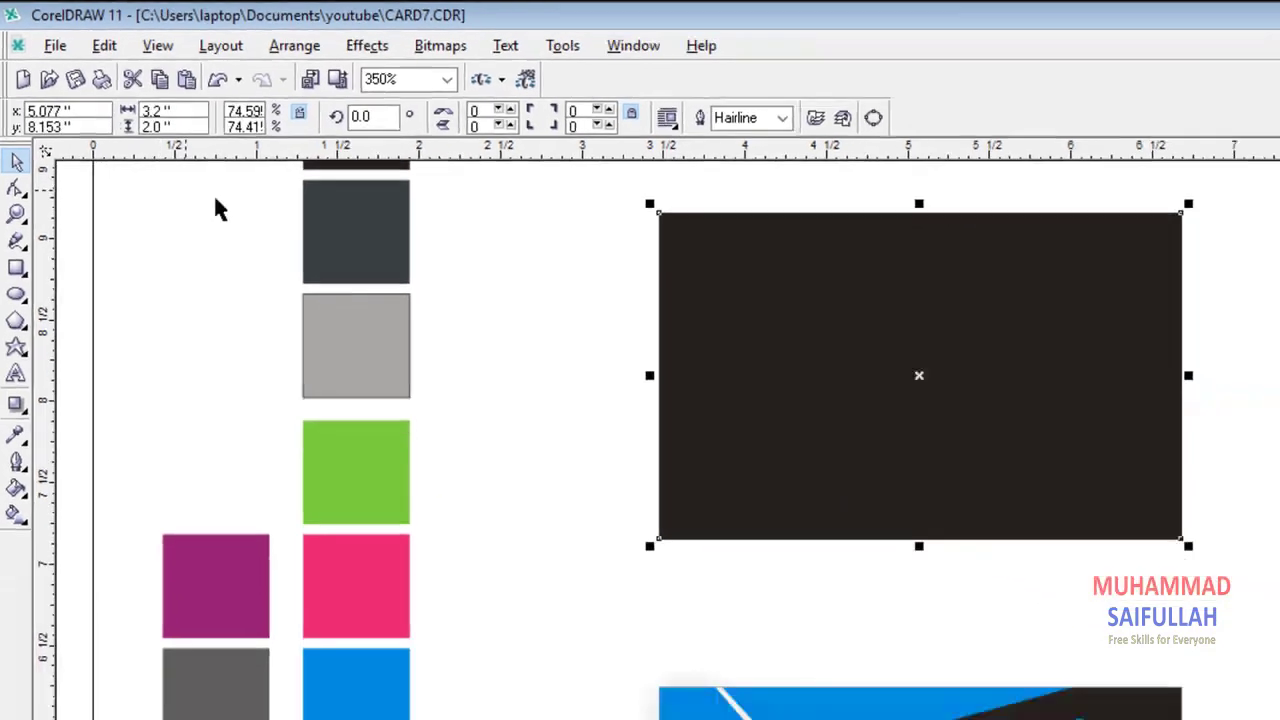
# Turn the rectangle pasted over the upper card into an unfilled yellow outline of 3.0 by 1.8 inches.
pyautogui.click(1269, 153)
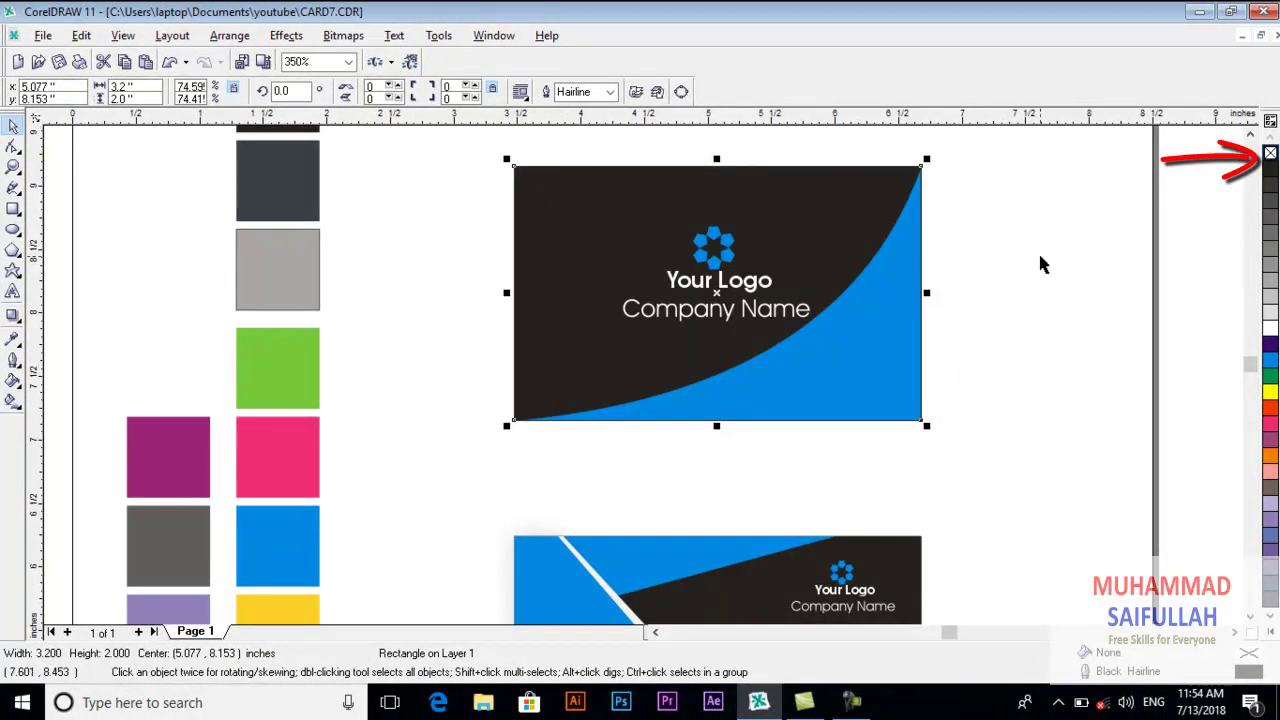
pyautogui.rightClick(1271, 394)
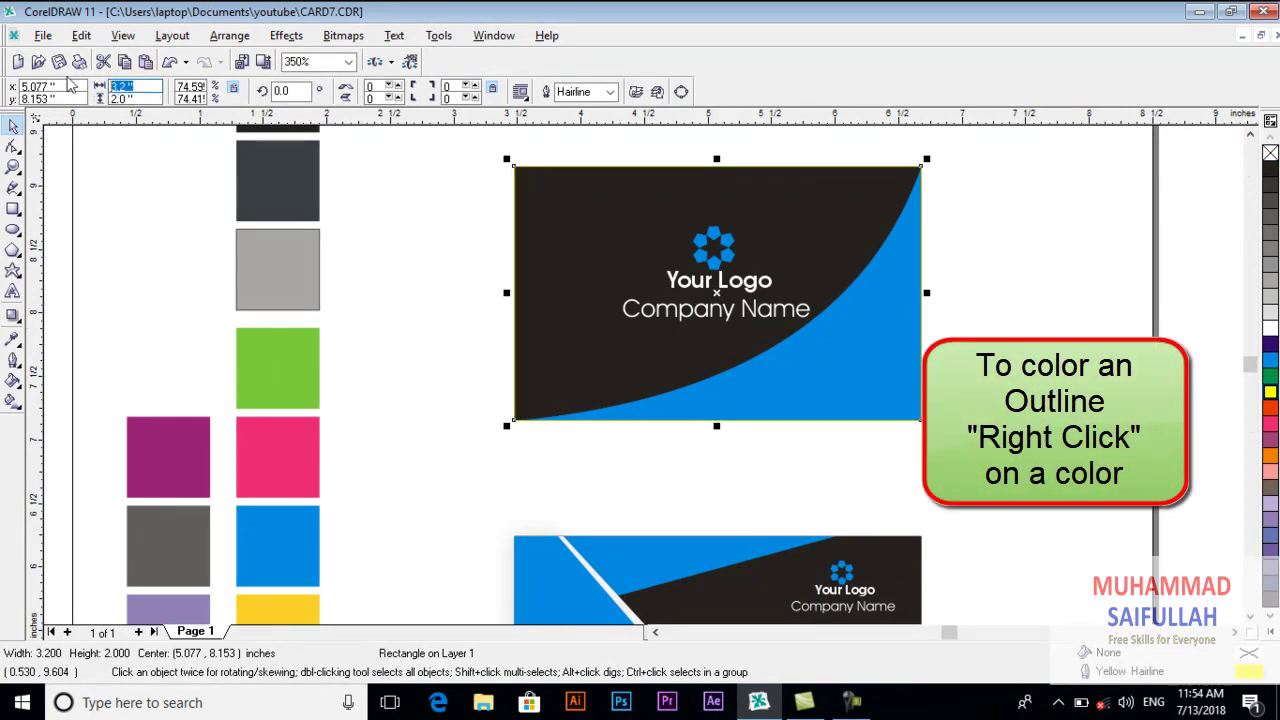
pyautogui.press('Tab')
pyautogui.write('1.8')
pyautogui.press('Return')
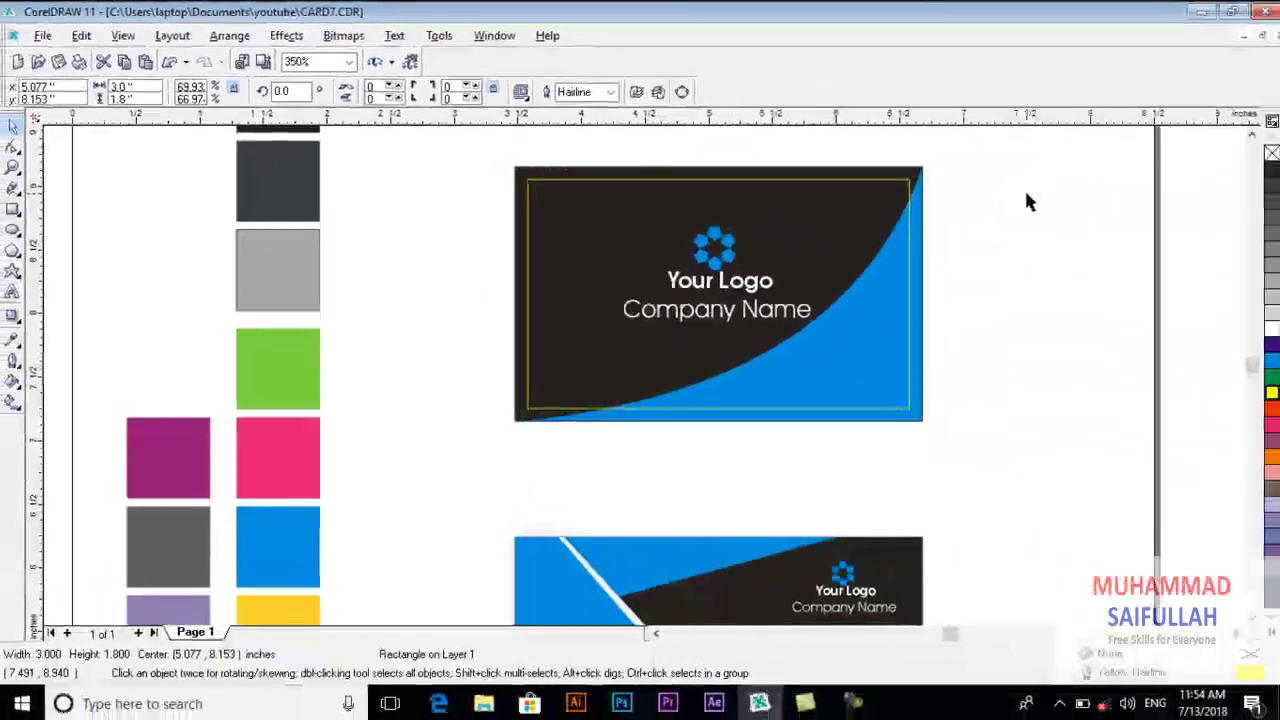
pyautogui.click(1024, 190)
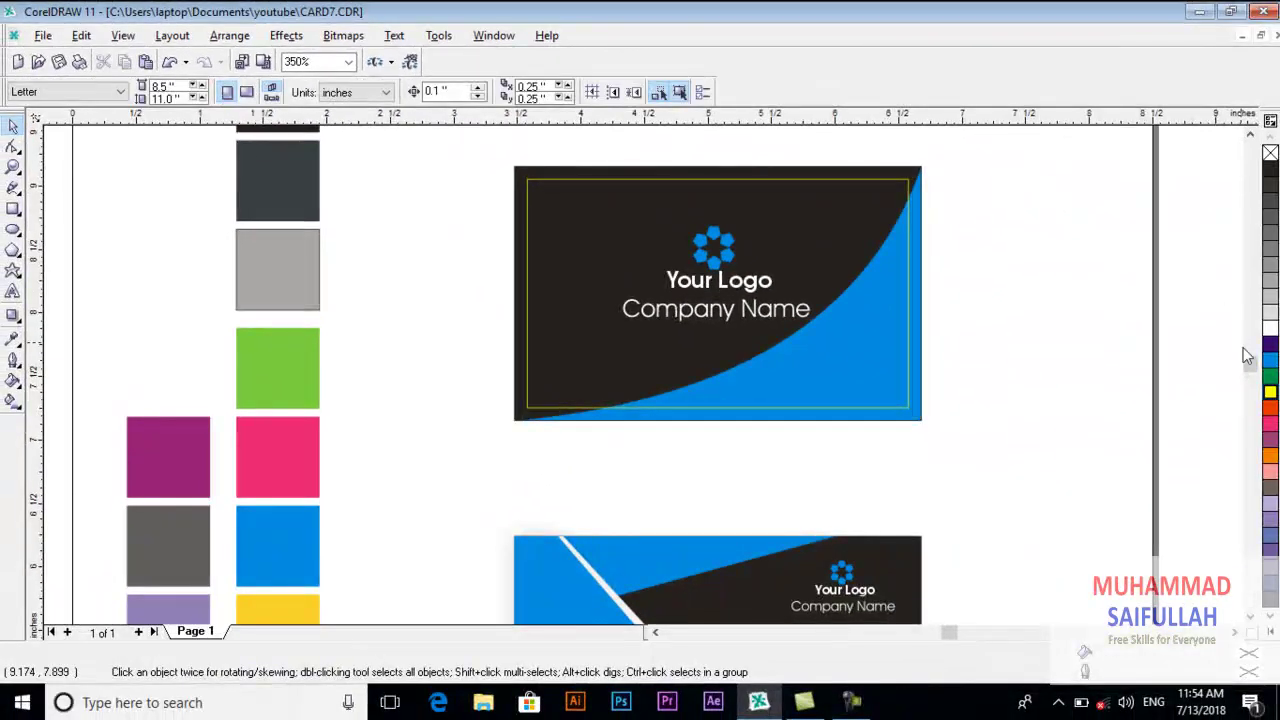
pyautogui.click(866, 190)
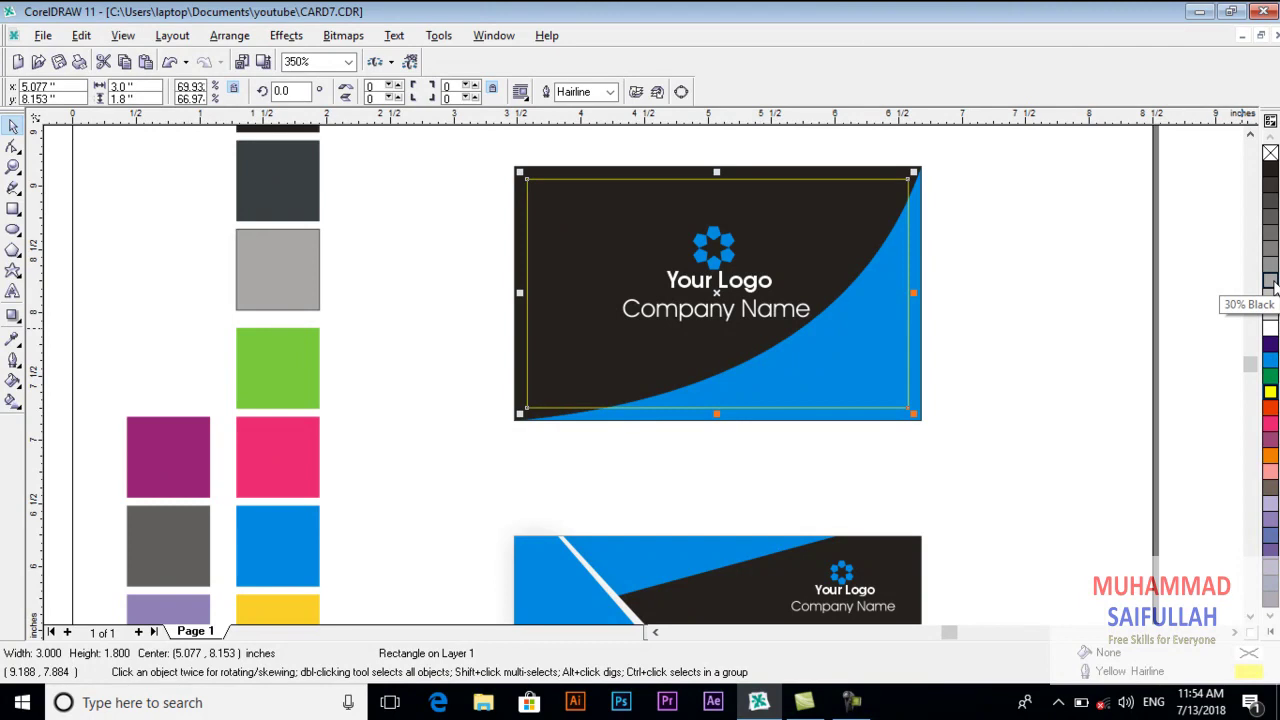
pyautogui.click(1060, 298)
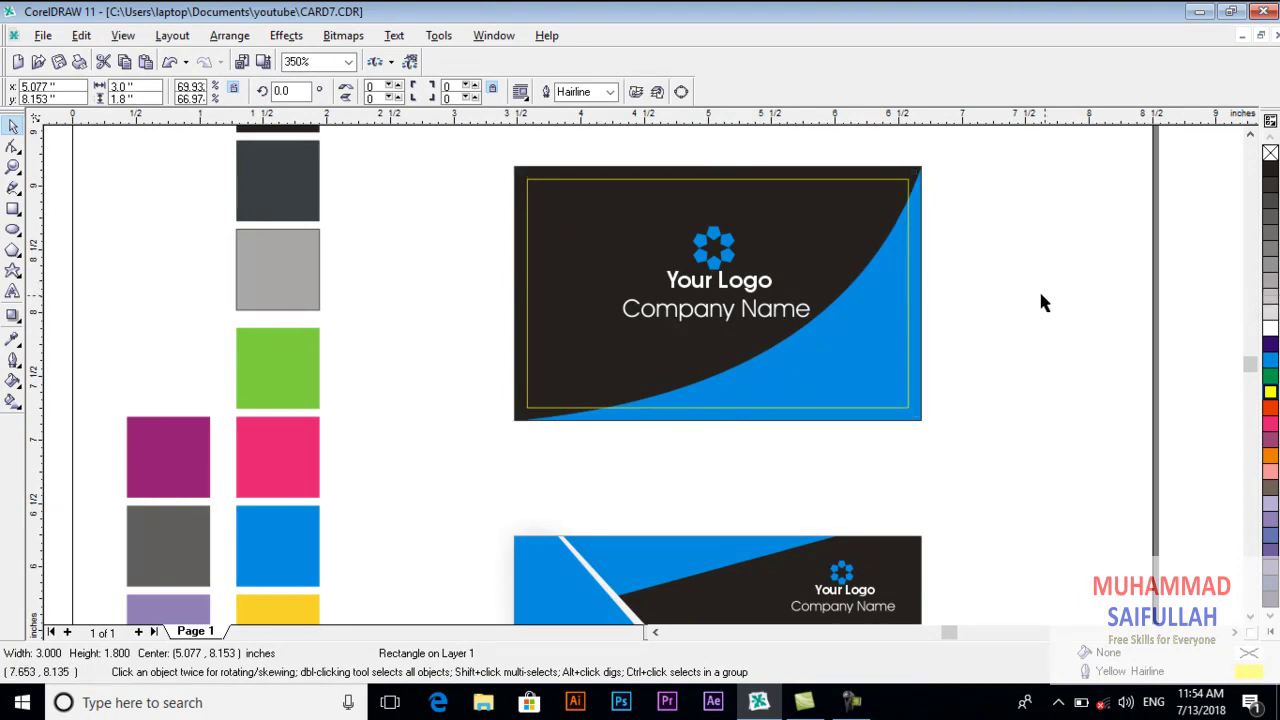
pyautogui.click(851, 190)
pyautogui.click(999, 212)
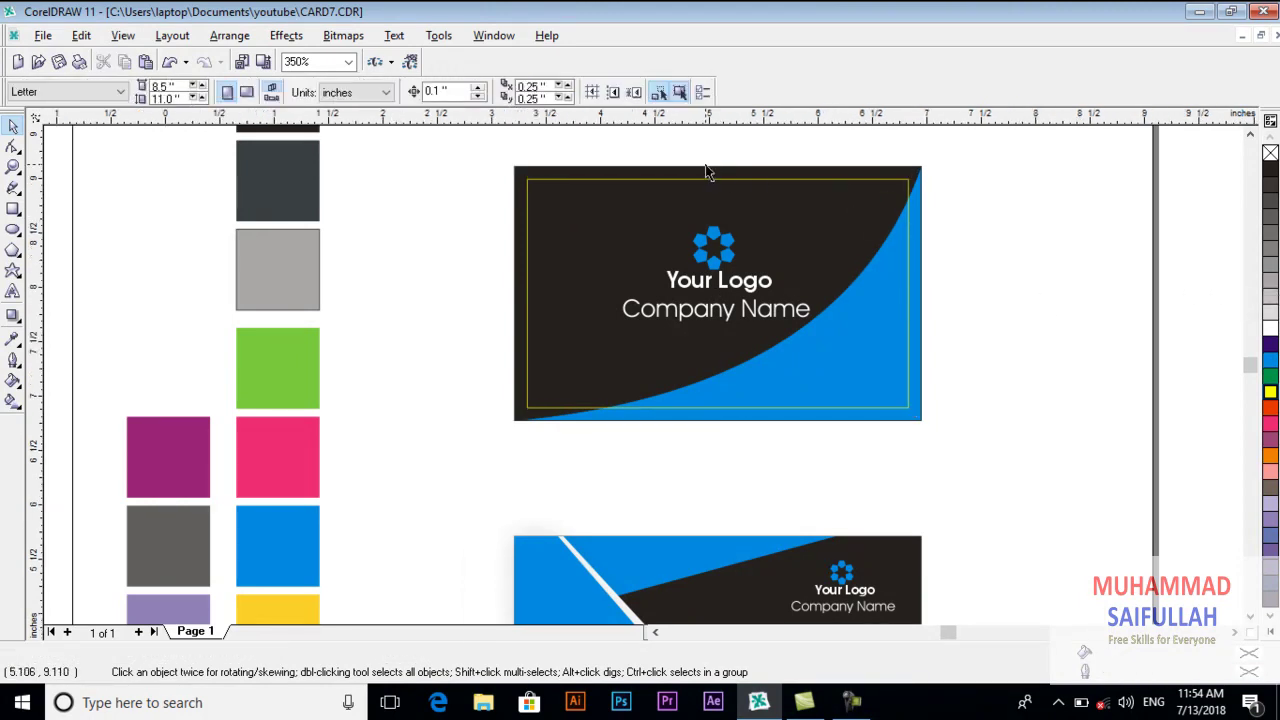
# Copy the lower card's black background rectangle and paste the copy in place.
pyautogui.scroll(-1, 712, 178)
pyautogui.scroll(-2, 712, 178)
pyautogui.click(791, 364)
pyautogui.scroll(1, 791, 370)
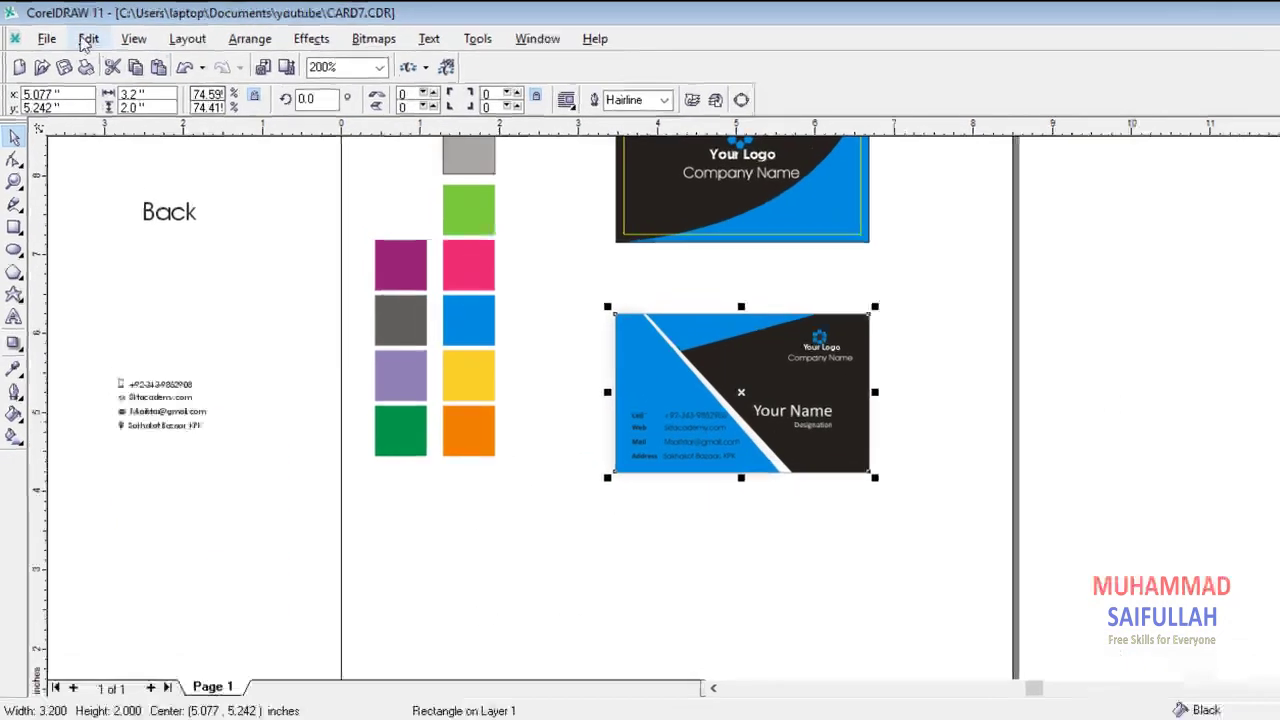
pyautogui.click(81, 35)
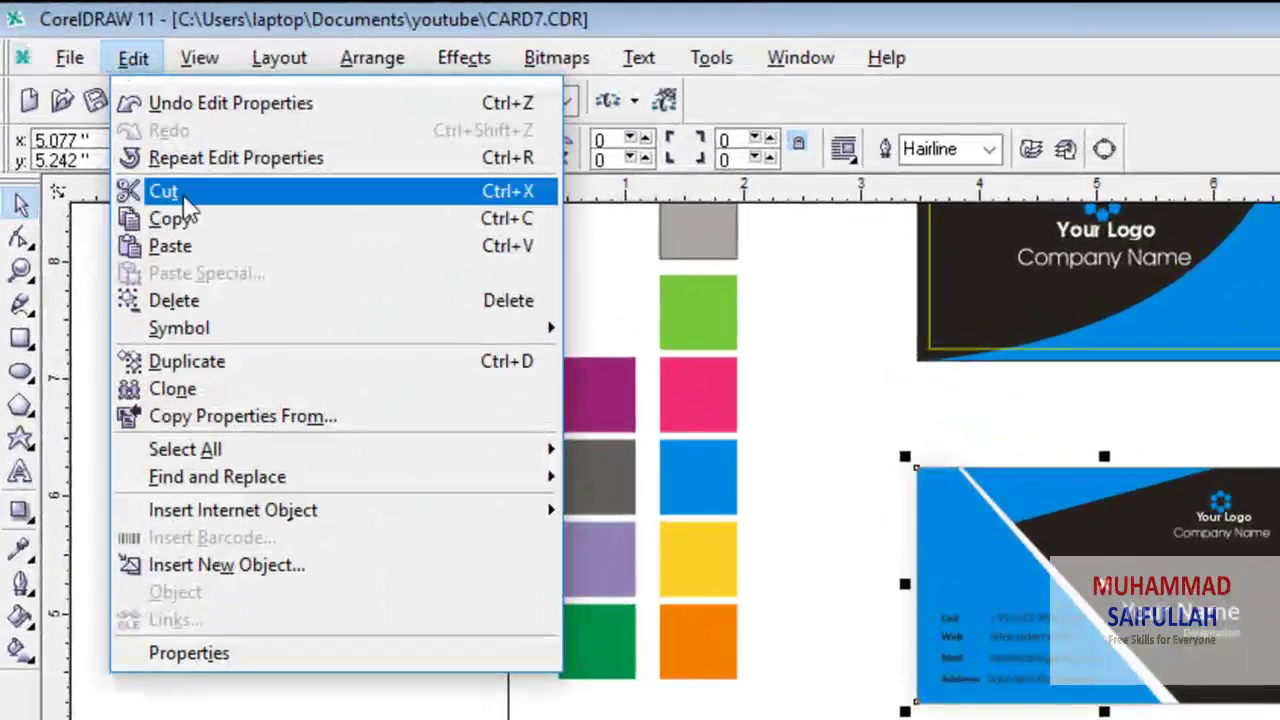
pyautogui.click(180, 218)
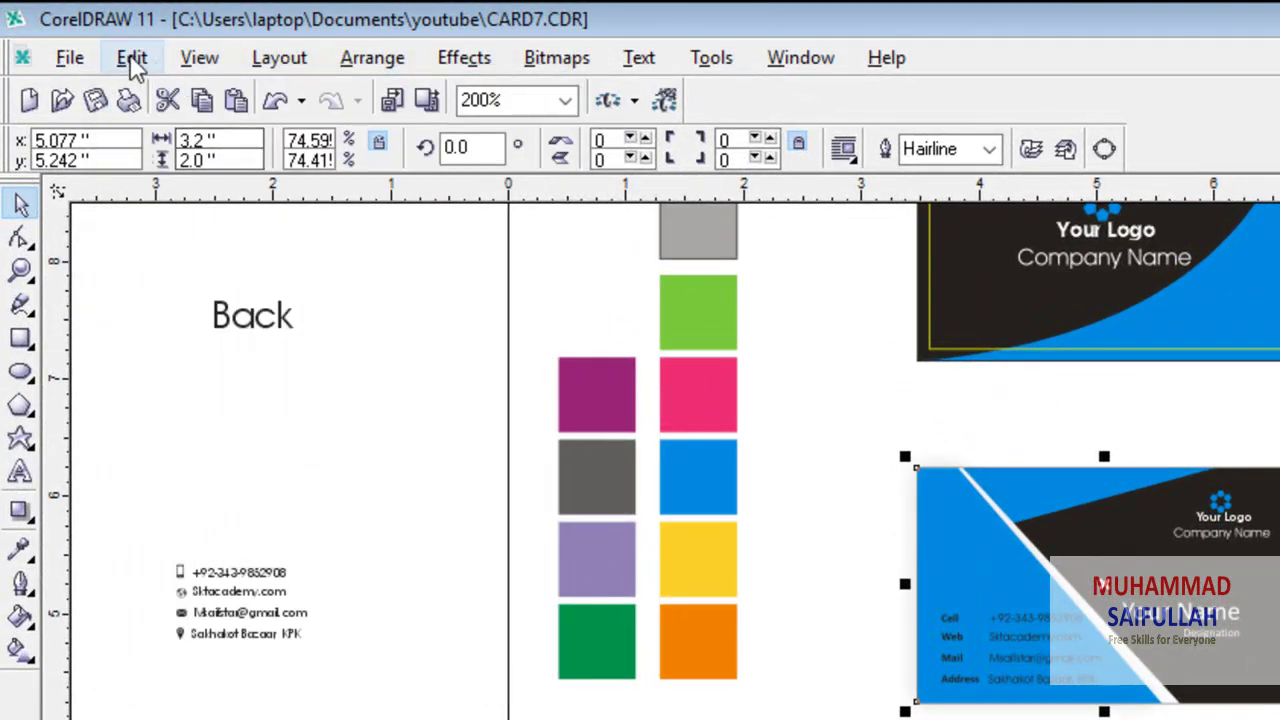
pyautogui.click(131, 60)
pyautogui.click(195, 247)
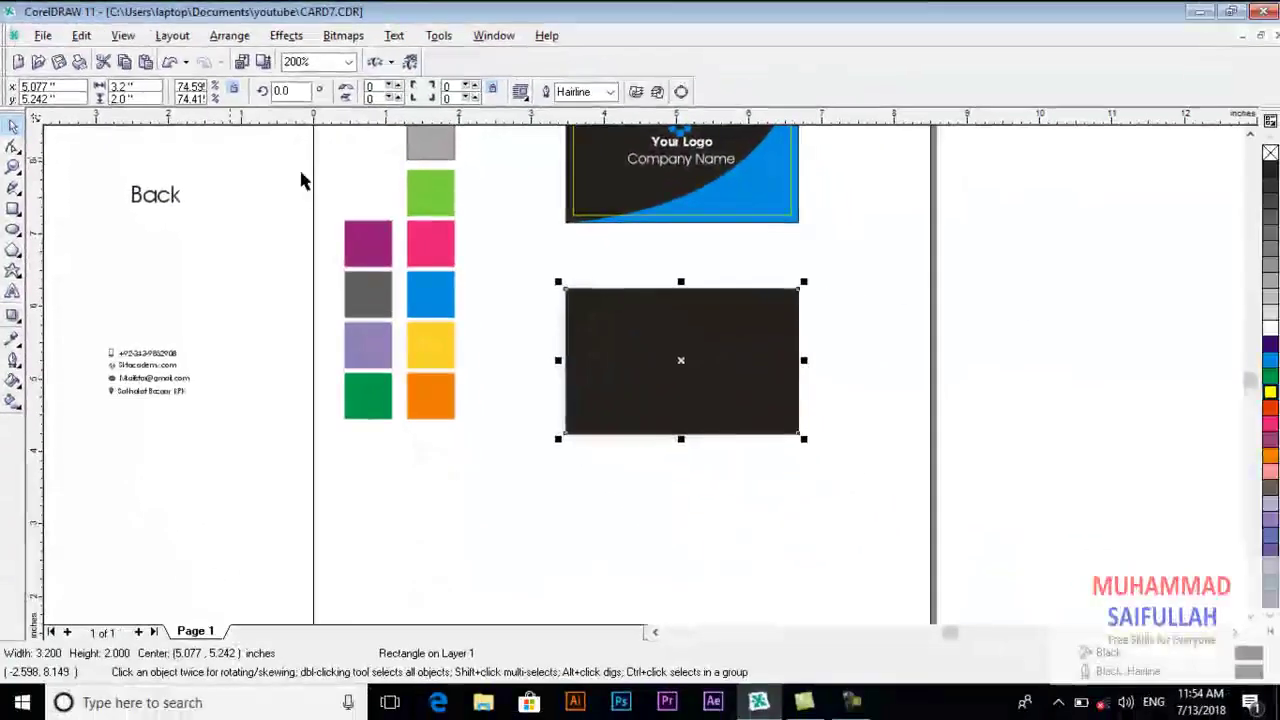
# Turn the rectangle pasted over the lower card into an unfilled yellow outline of 3.0 by 1.8 inches.
pyautogui.click(1270, 153)
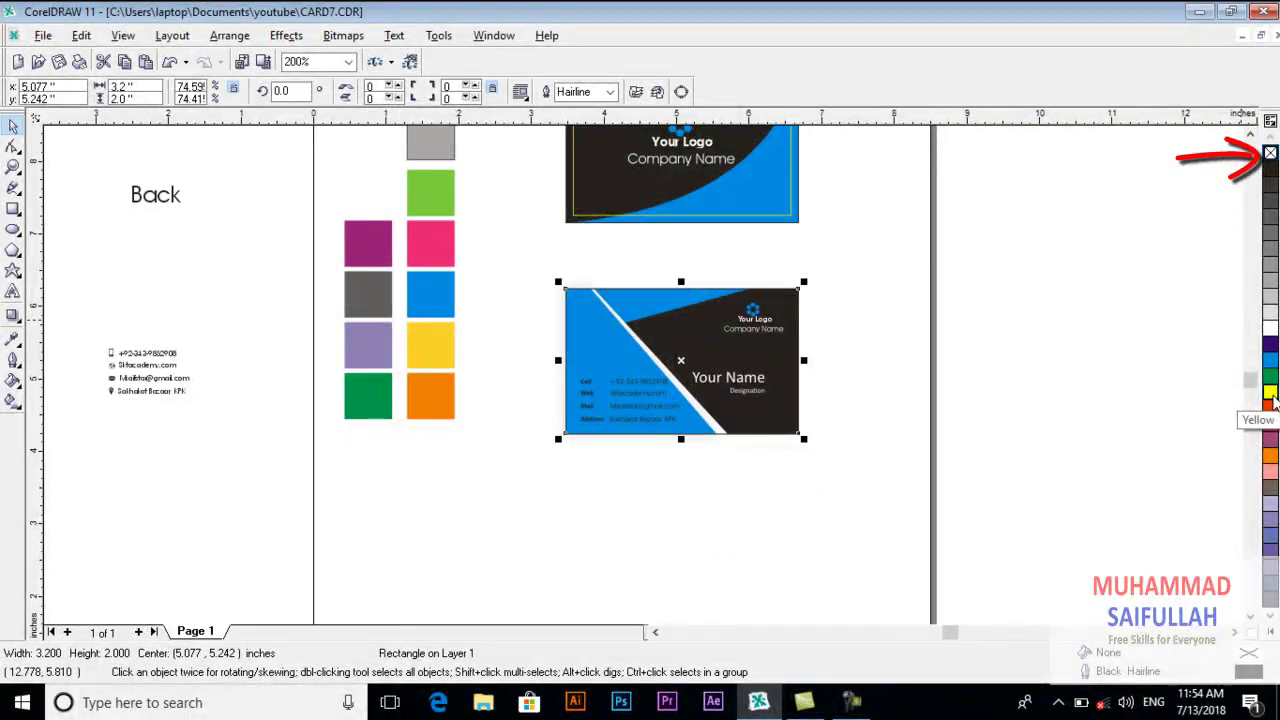
pyautogui.rightClick(1271, 395)
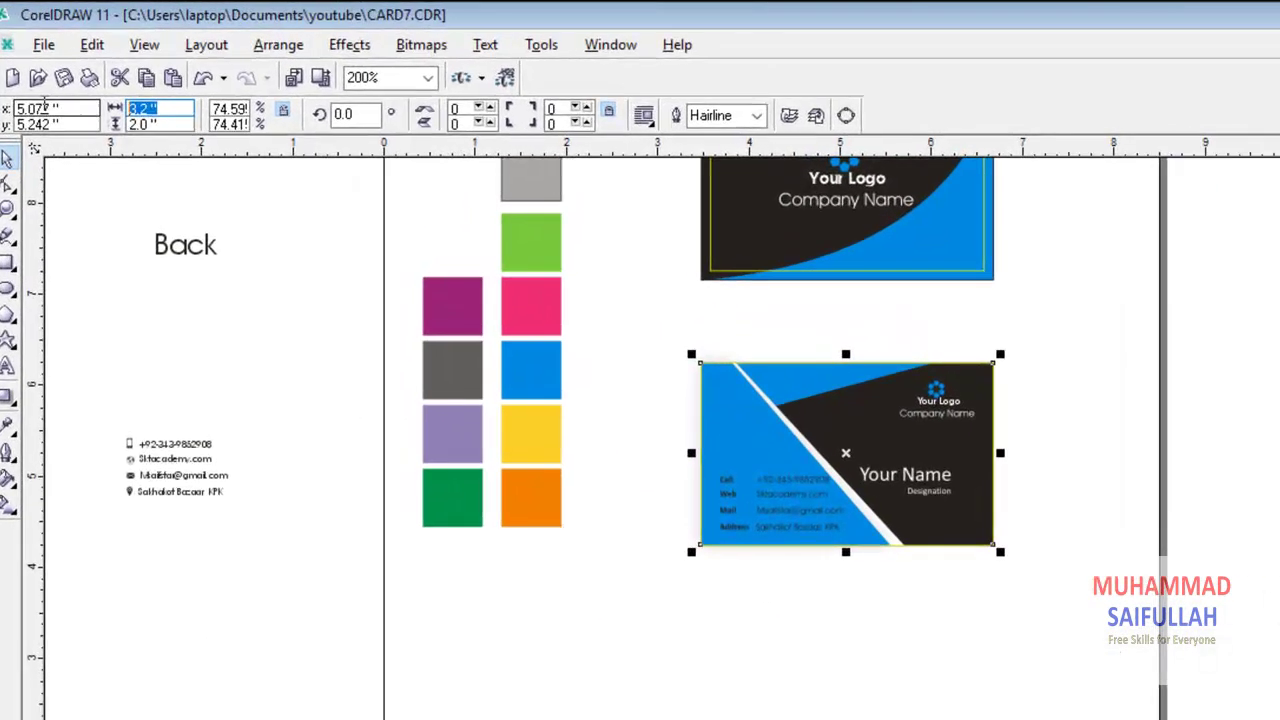
pyautogui.doubleClick(117, 87)
pyautogui.write('3')
pyautogui.press('Tab')
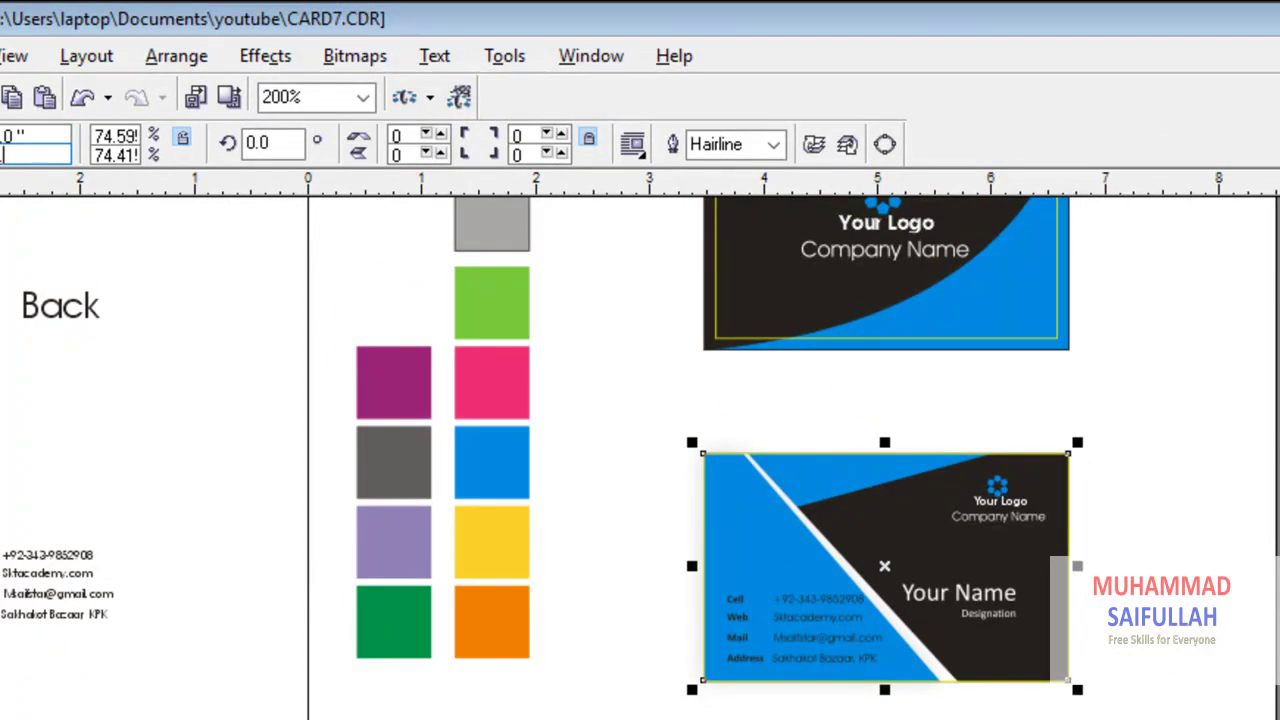
pyautogui.write('1.8')
pyautogui.press('Return')
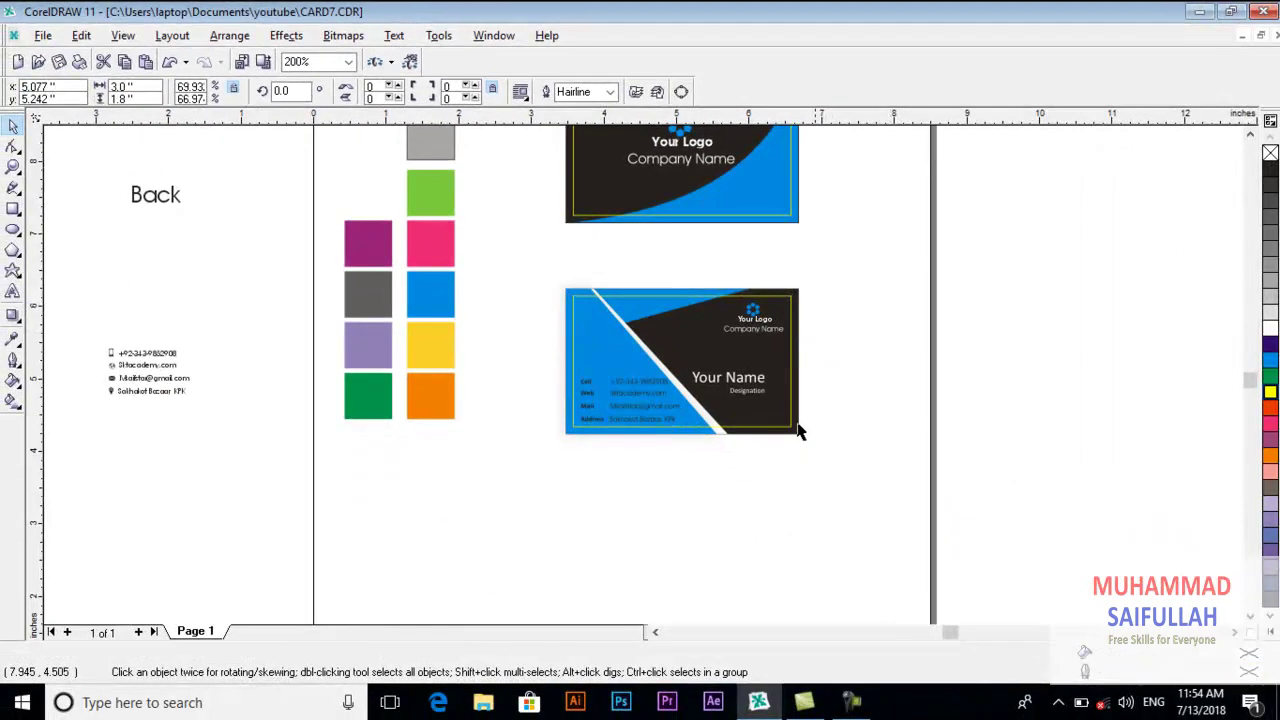
pyautogui.press('Escape')
# Delete the yellow margin frames from the lower and upper cards.
pyautogui.scroll(4, 654, 389)
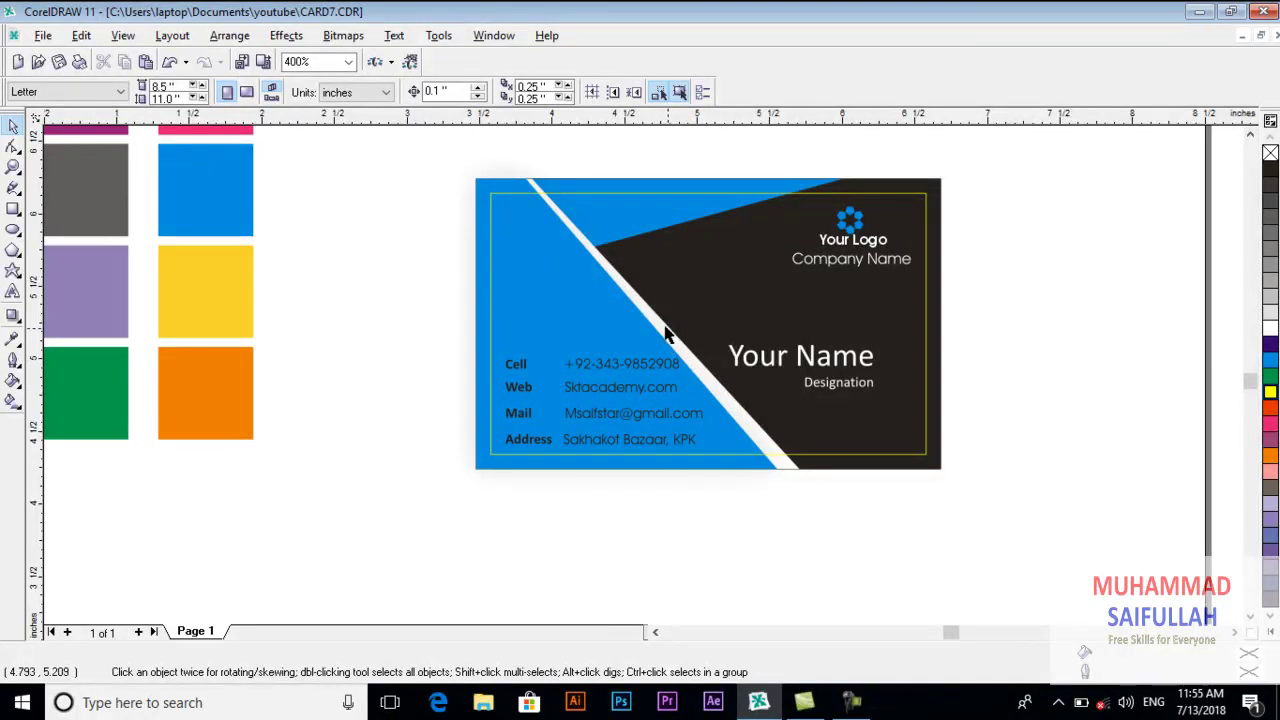
pyautogui.click(640, 200)
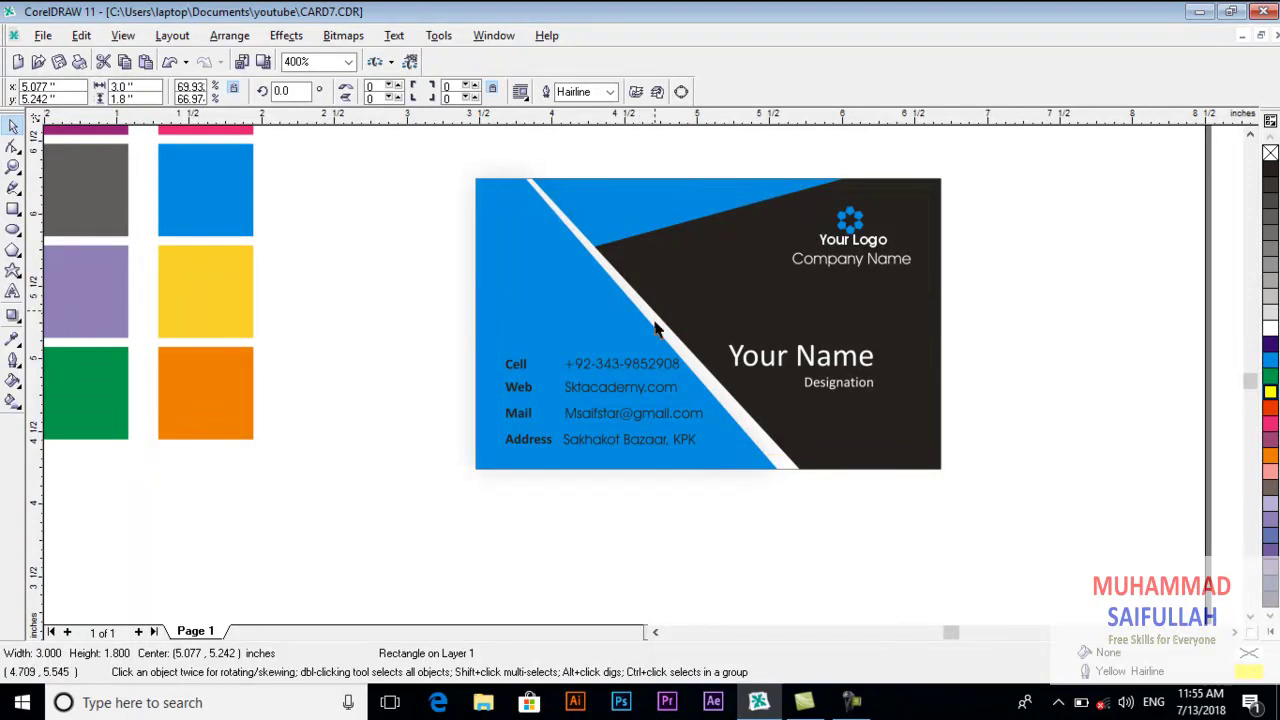
pyautogui.press('Escape')
pyautogui.scroll(-2, 663, 420)
pyautogui.scroll(1, 703, 269)
pyautogui.scroll(1, 703, 269)
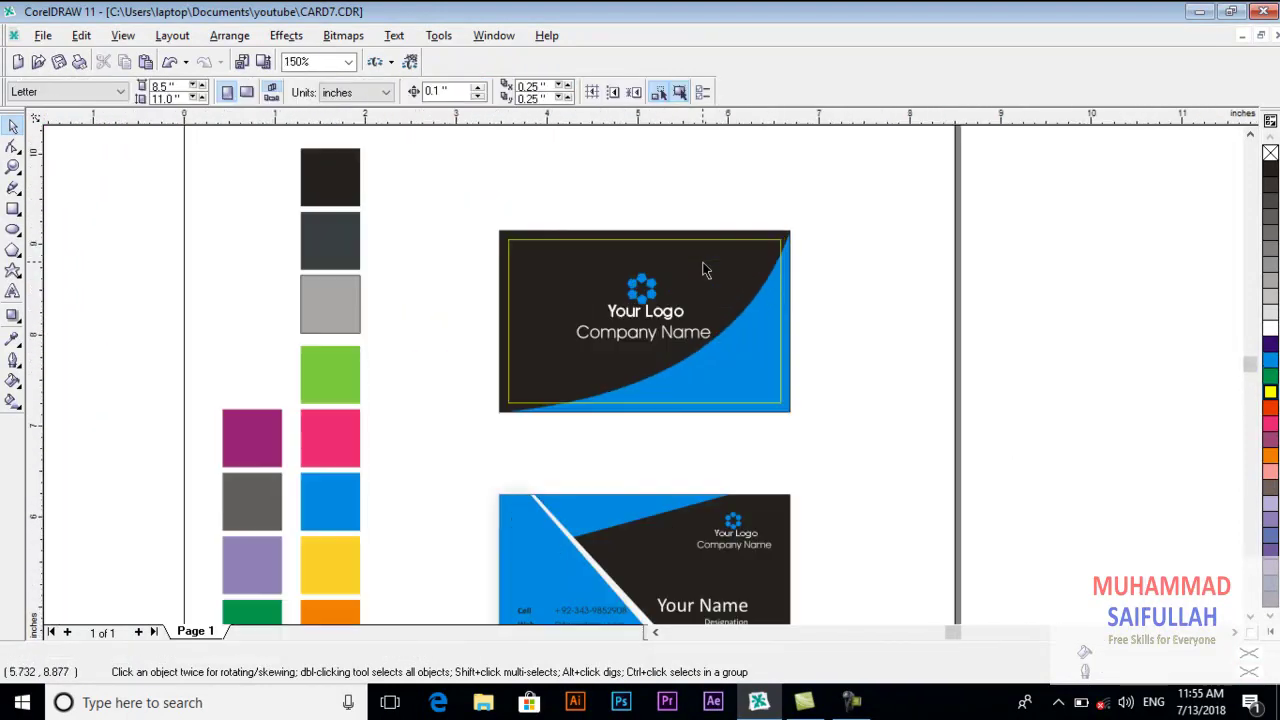
pyautogui.click(705, 247)
pyautogui.press('Escape')
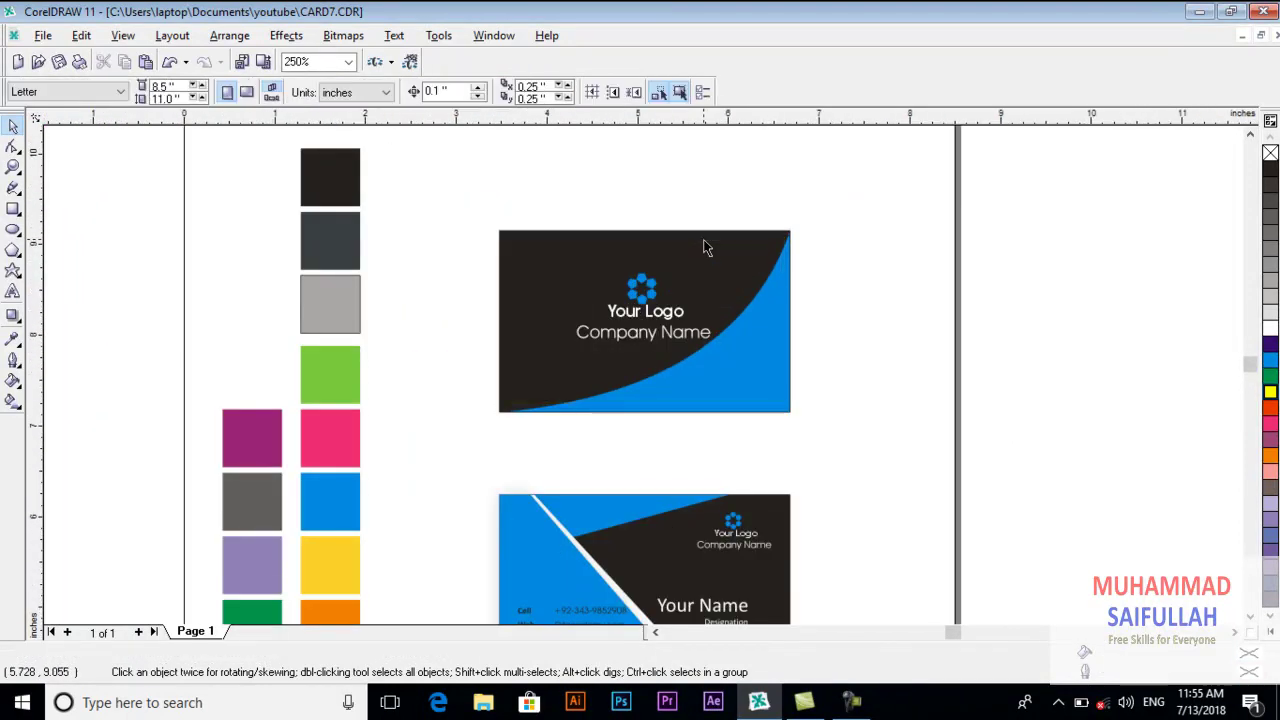
pyautogui.scroll(-2, 703, 242)
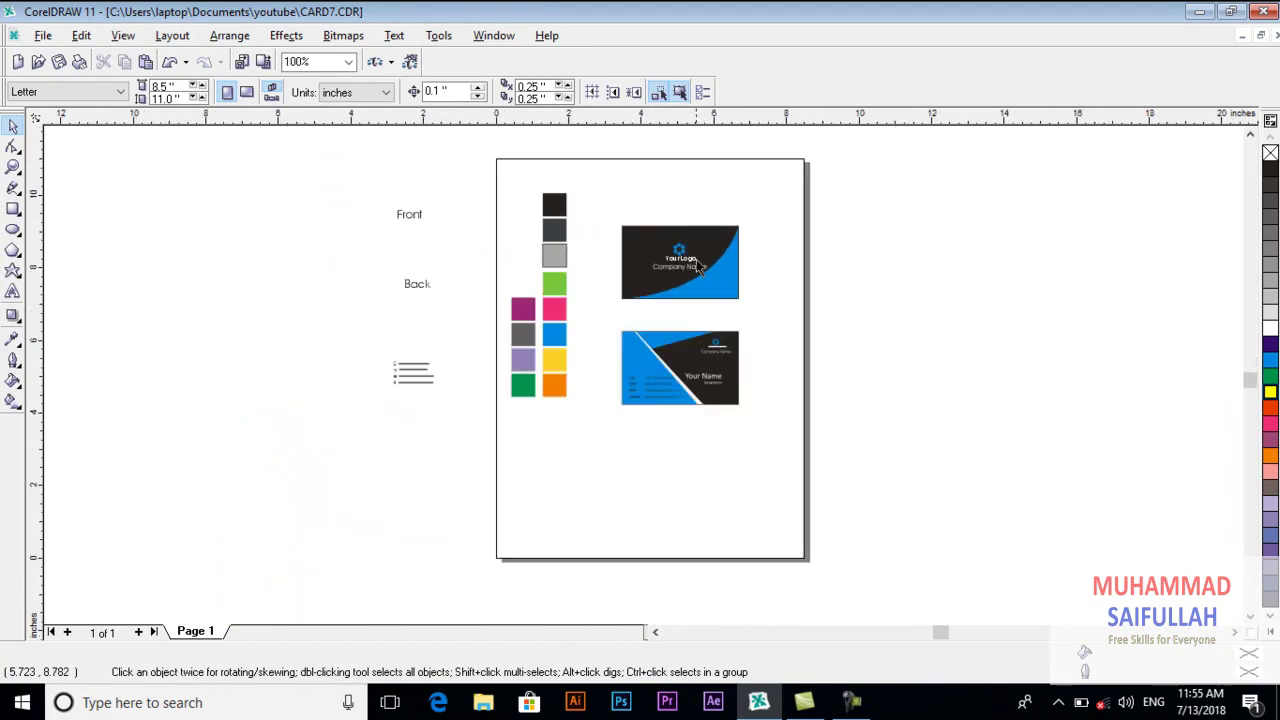
pyautogui.scroll(1, 699, 270)
pyautogui.scroll(1, 699, 277)
pyautogui.scroll(-1, 686, 279)
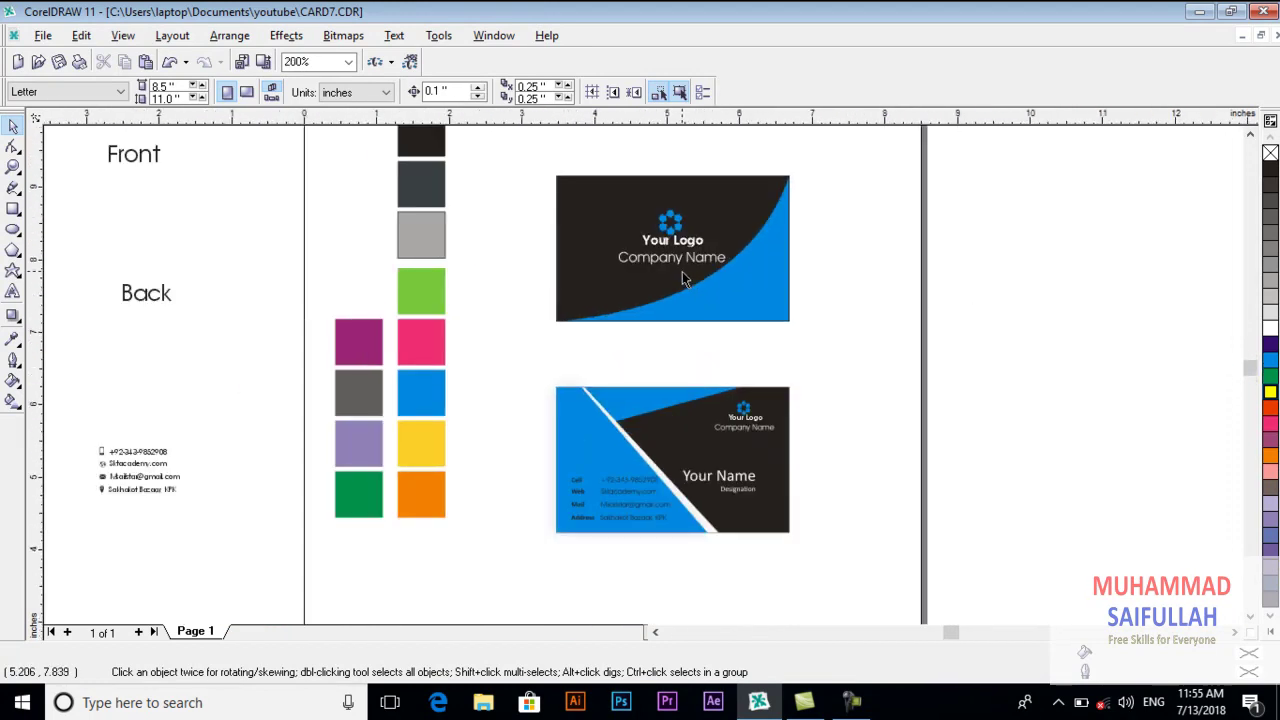